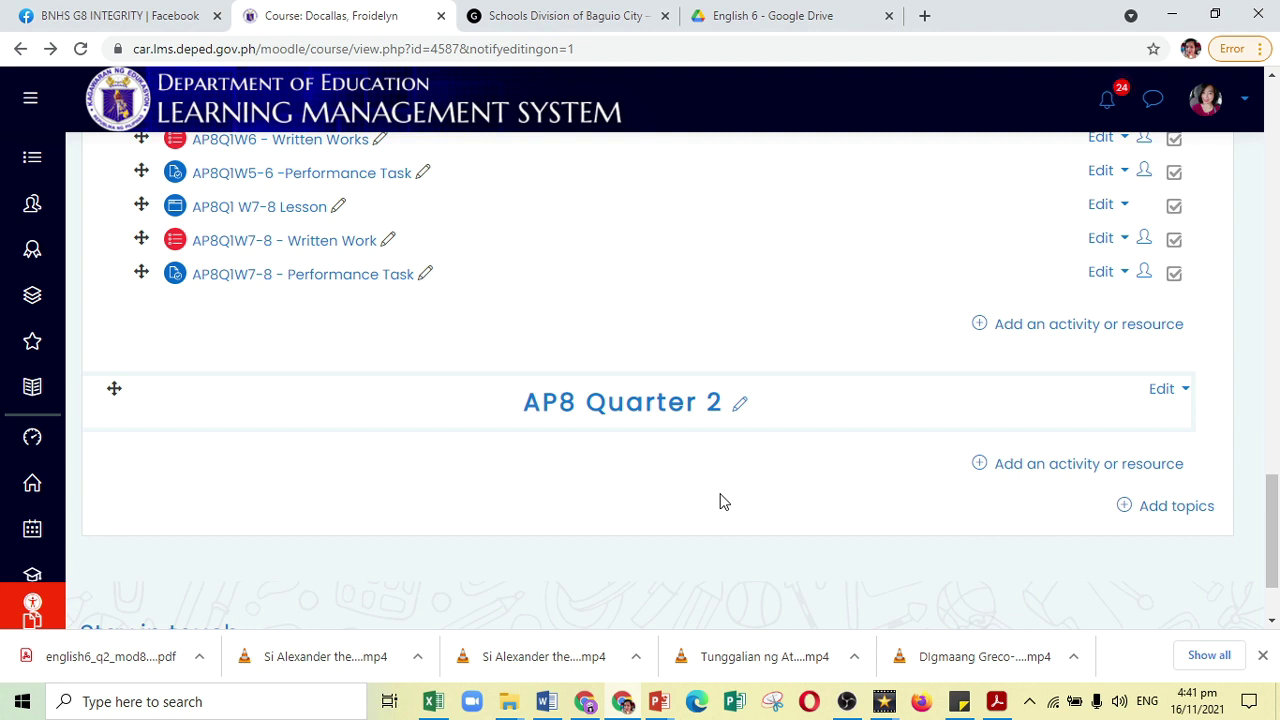
# Start adding a new Book resource to the AP8 Quarter 2 section of the course
pyautogui.click(1068, 468)
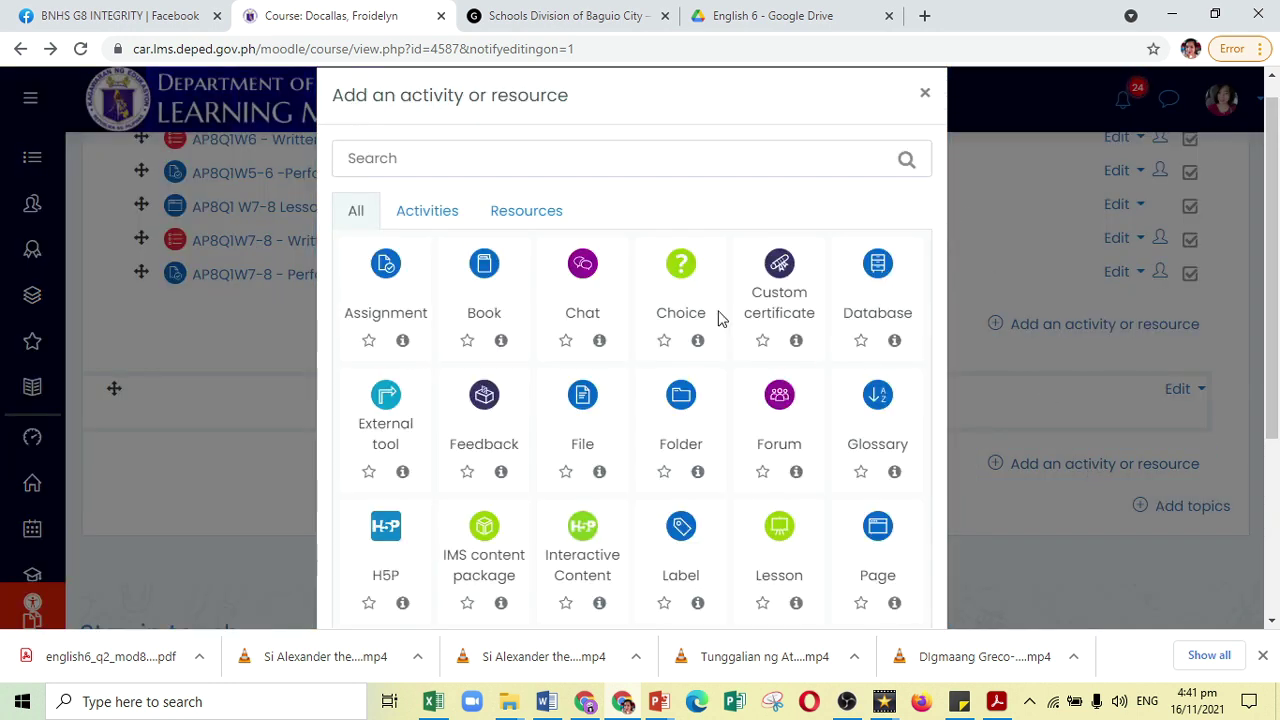
pyautogui.scroll(-3, 563, 521)
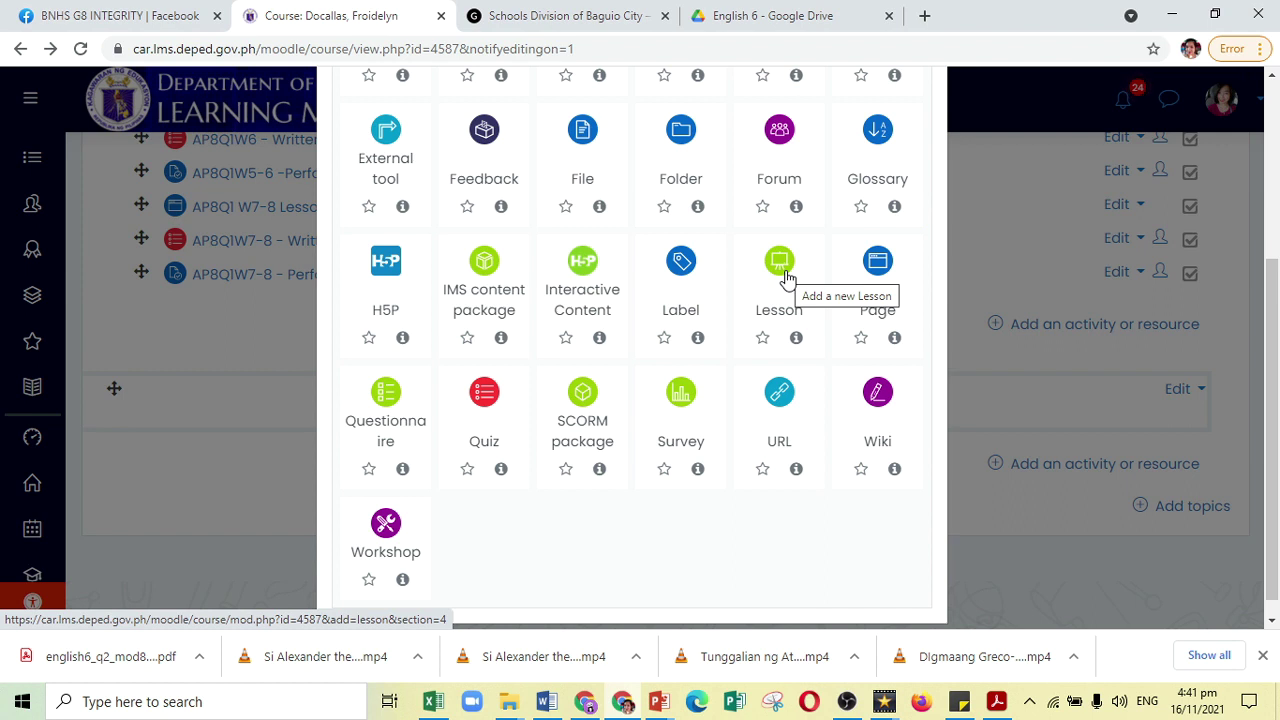
pyautogui.scroll(3, 786, 278)
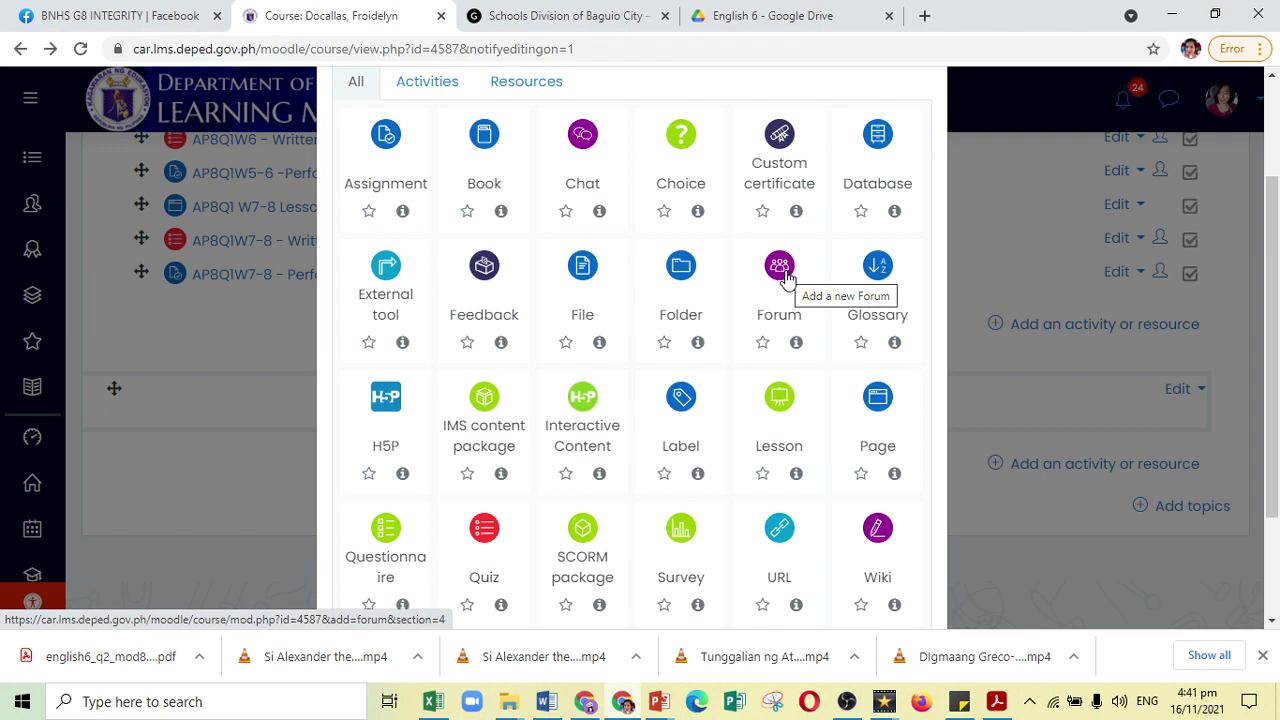
pyautogui.scroll(1, 486, 190)
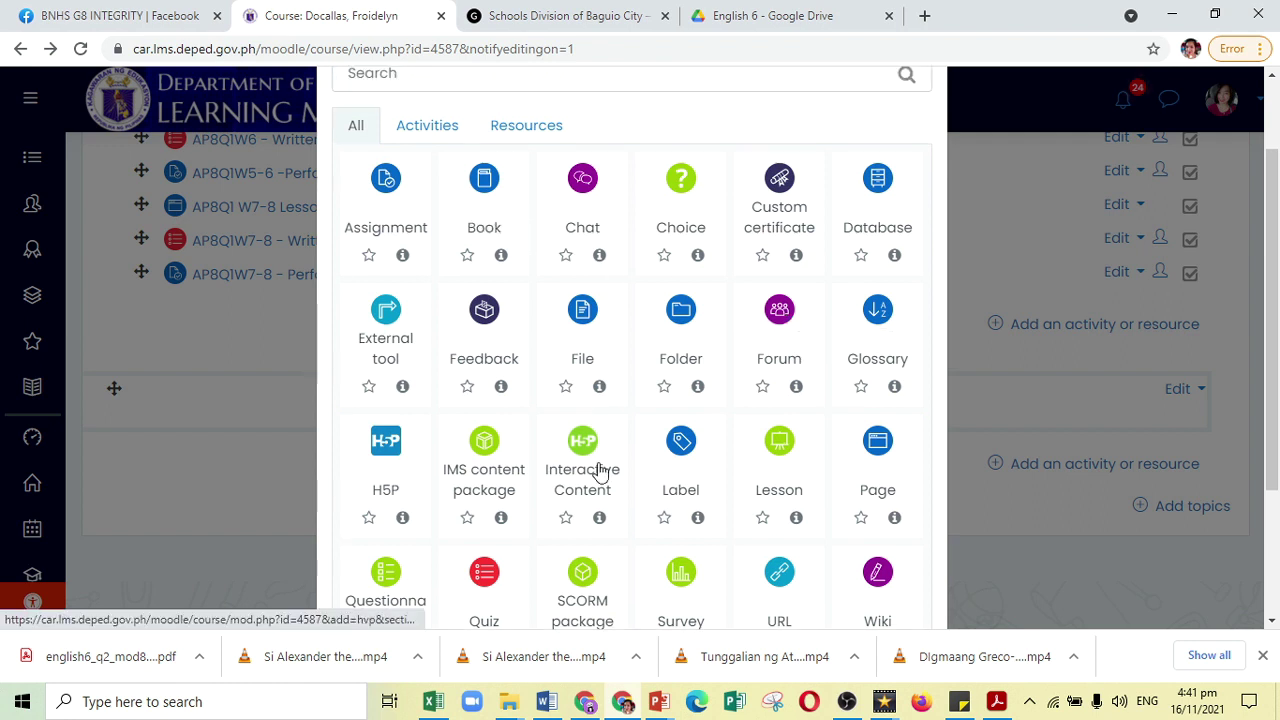
pyautogui.scroll(-3, 594, 471)
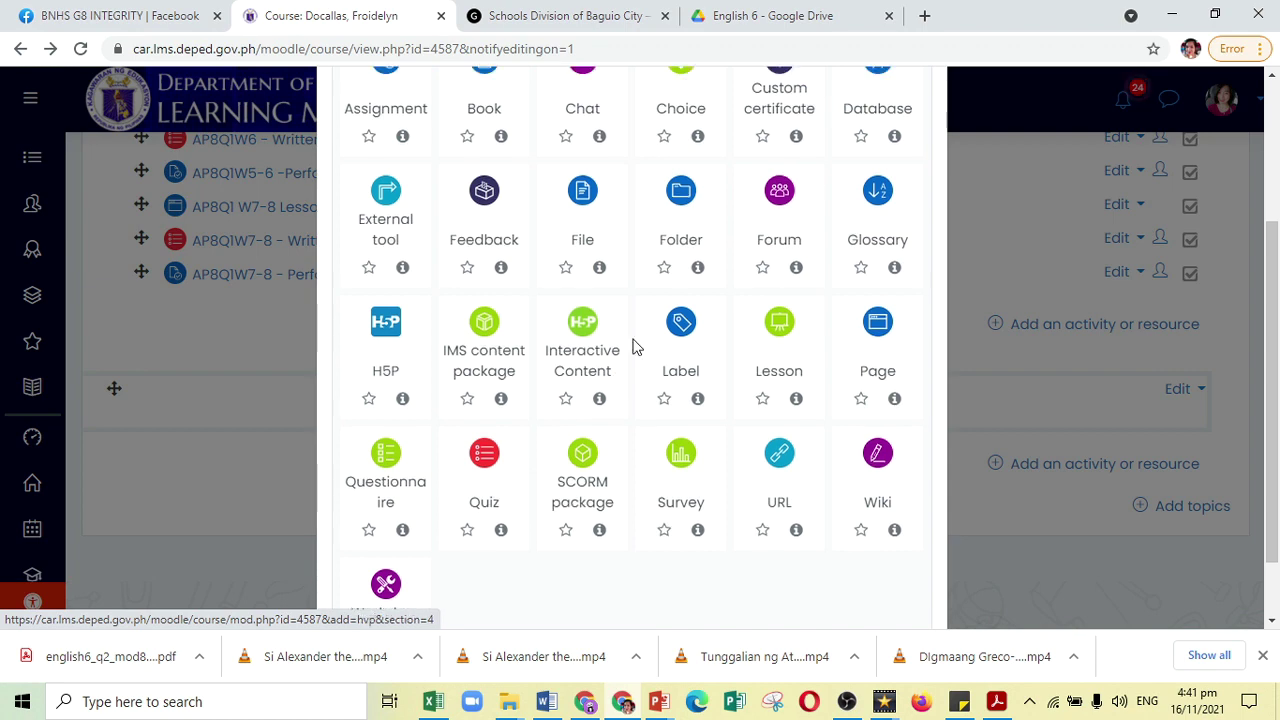
pyautogui.scroll(5, 634, 343)
pyautogui.click(486, 283)
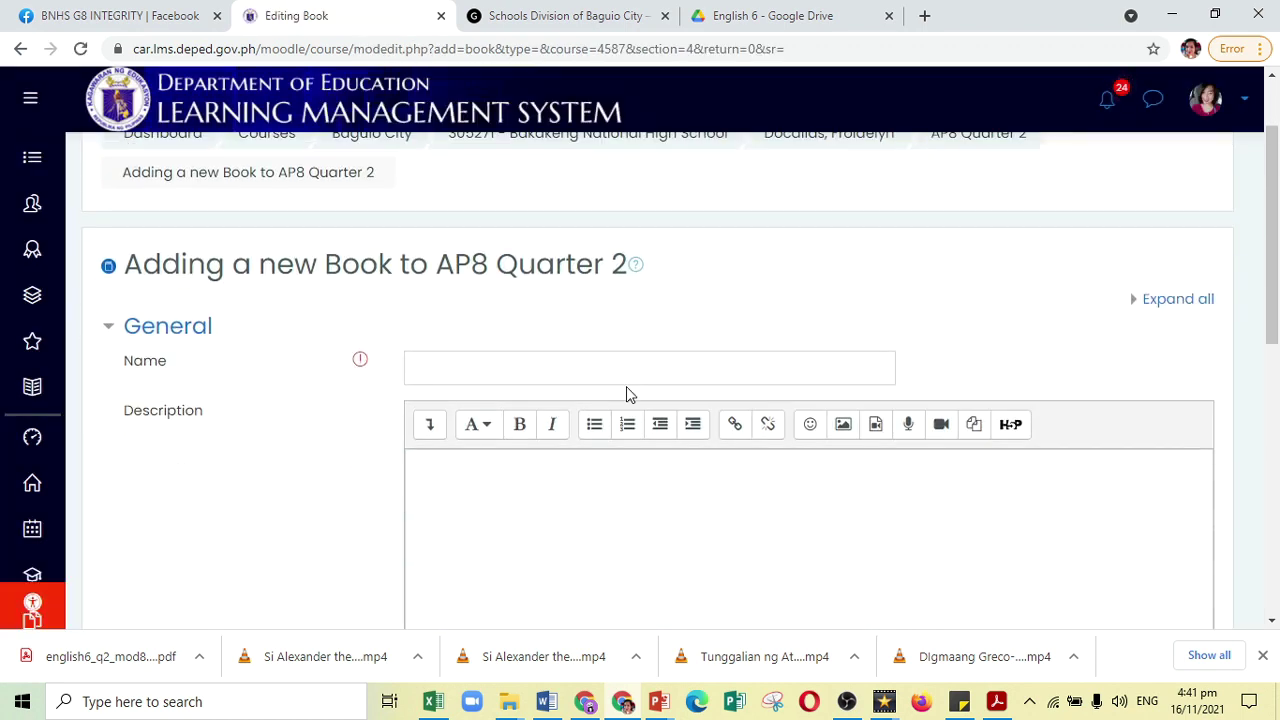
# Name the new book "English7 Q2W8" and go to its empty description
pyautogui.click(511, 362)
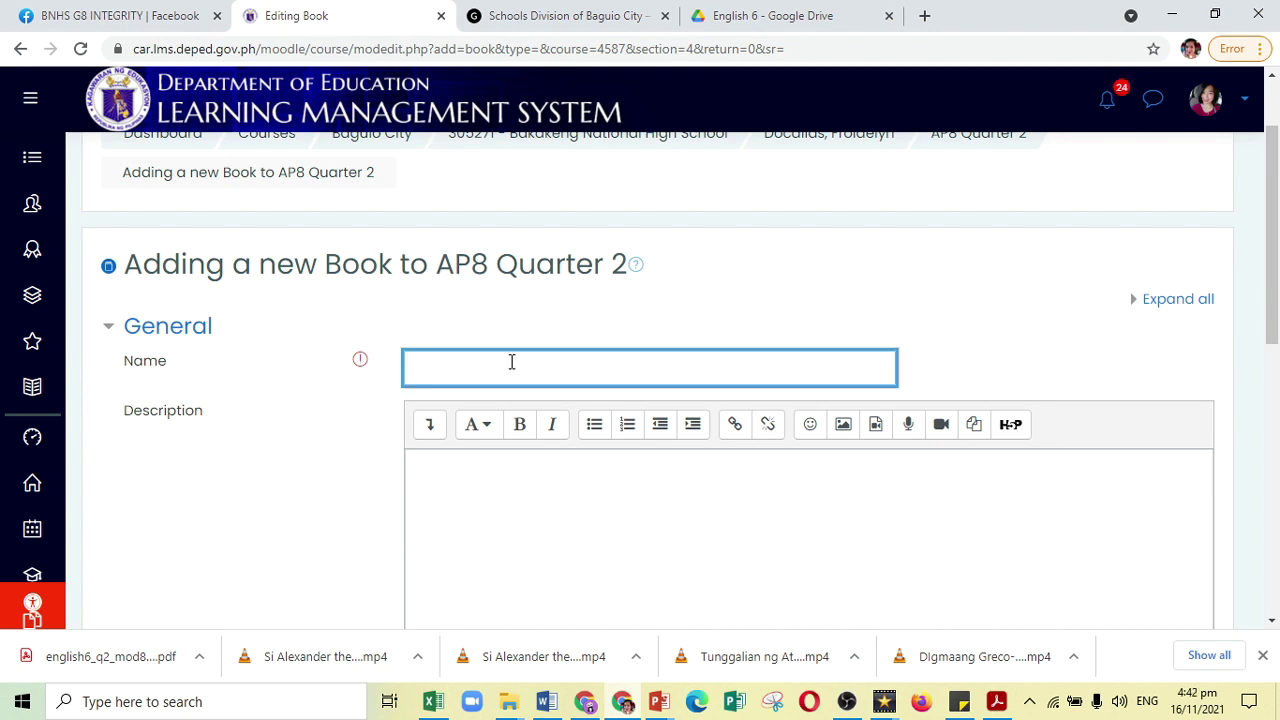
pyautogui.scroll(-1, 511, 362)
pyautogui.write('AP')
pyautogui.press('BackSpace')
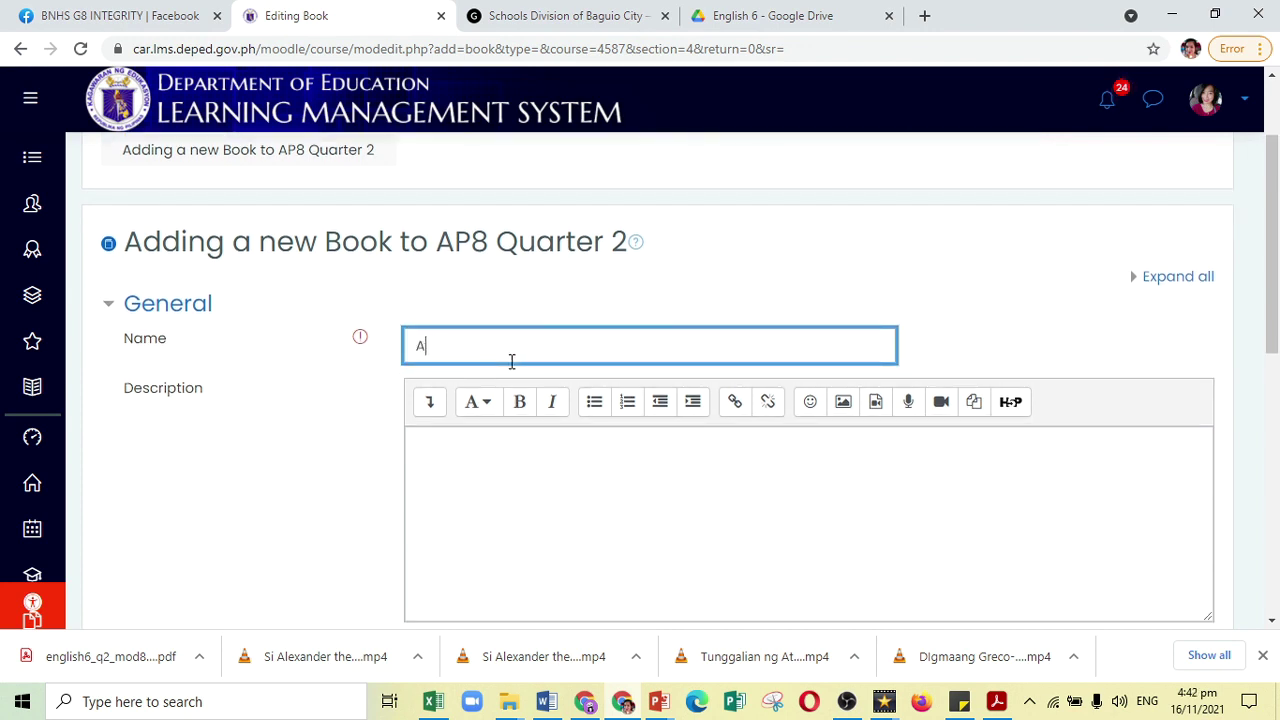
pyautogui.press('BackSpace')
pyautogui.write('Eng')
pyautogui.write('lish')
pyautogui.write('7 Q2')
pyautogui.write('D')
pyautogui.press('BackSpace')
pyautogui.write('W8')
pyautogui.scroll(-1, 512, 420)
pyautogui.click(514, 457)
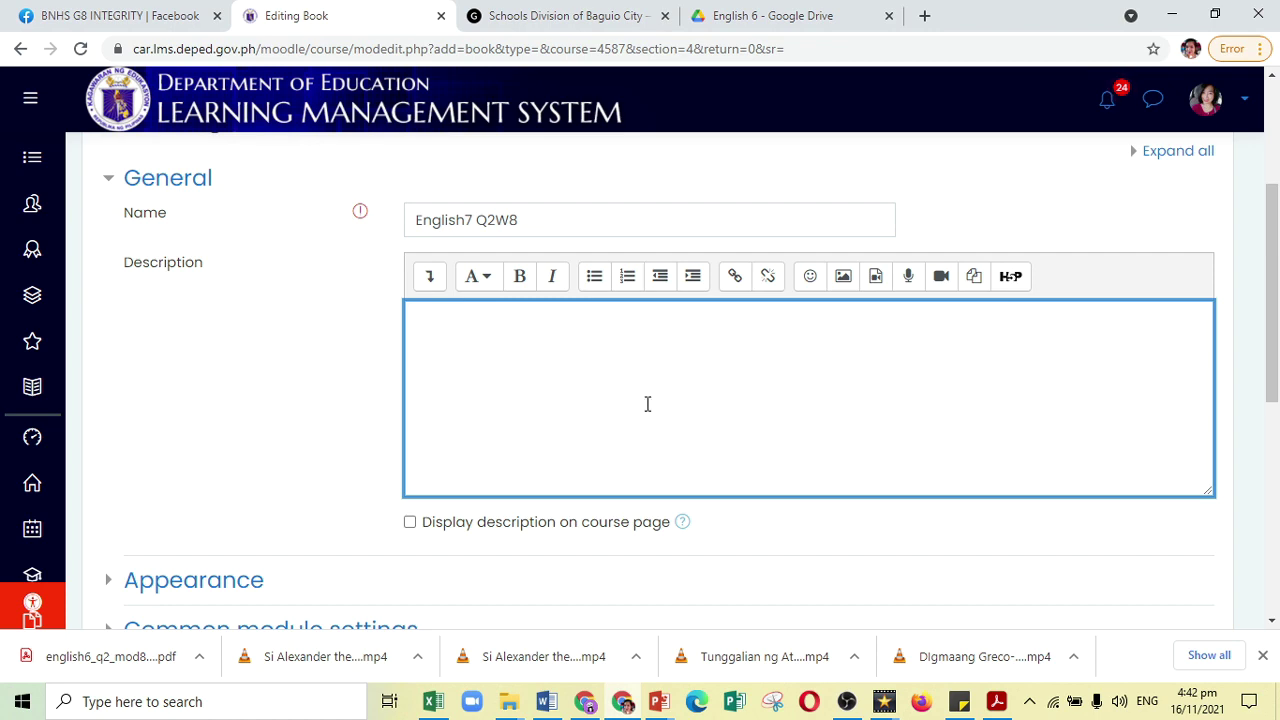
pyautogui.scroll(-1, 704, 395)
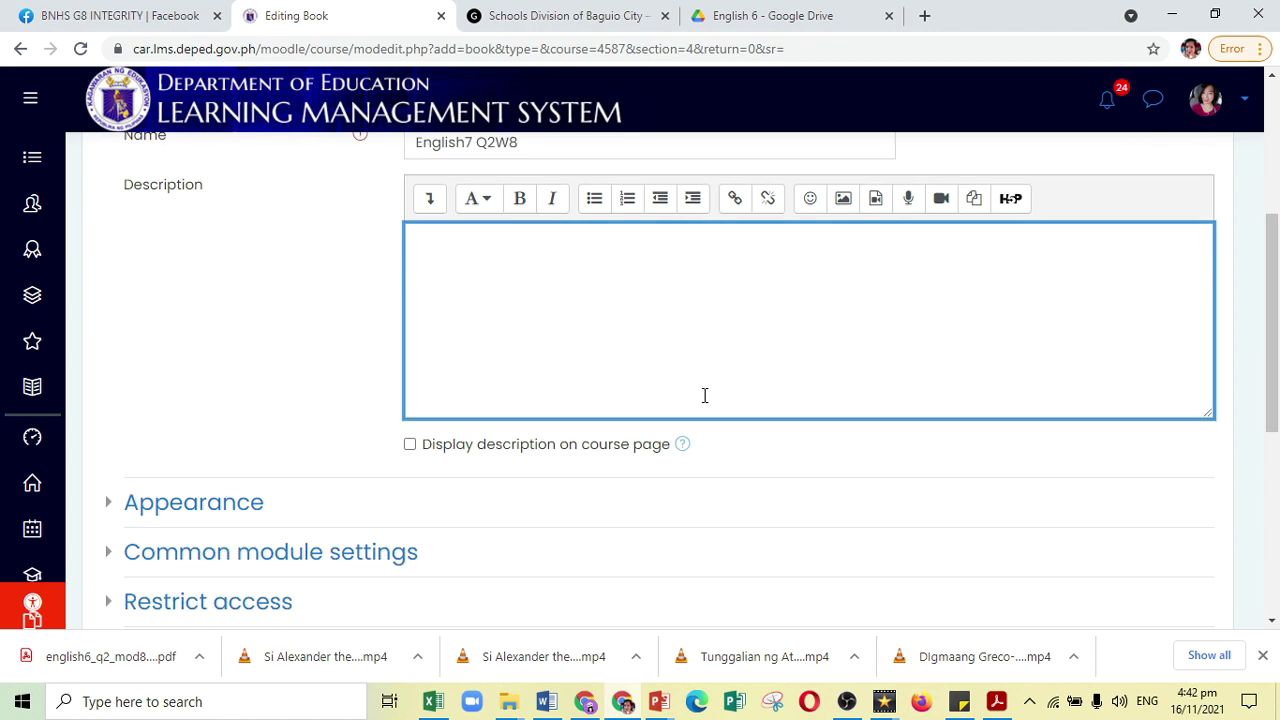
# Switch to the english6_q2_mod8 PDF in Acrobat Reader and bring the Acknowledgement page into view at 66.7% zoom
pyautogui.click(997, 703)
pyautogui.scroll(-15, 737, 540)
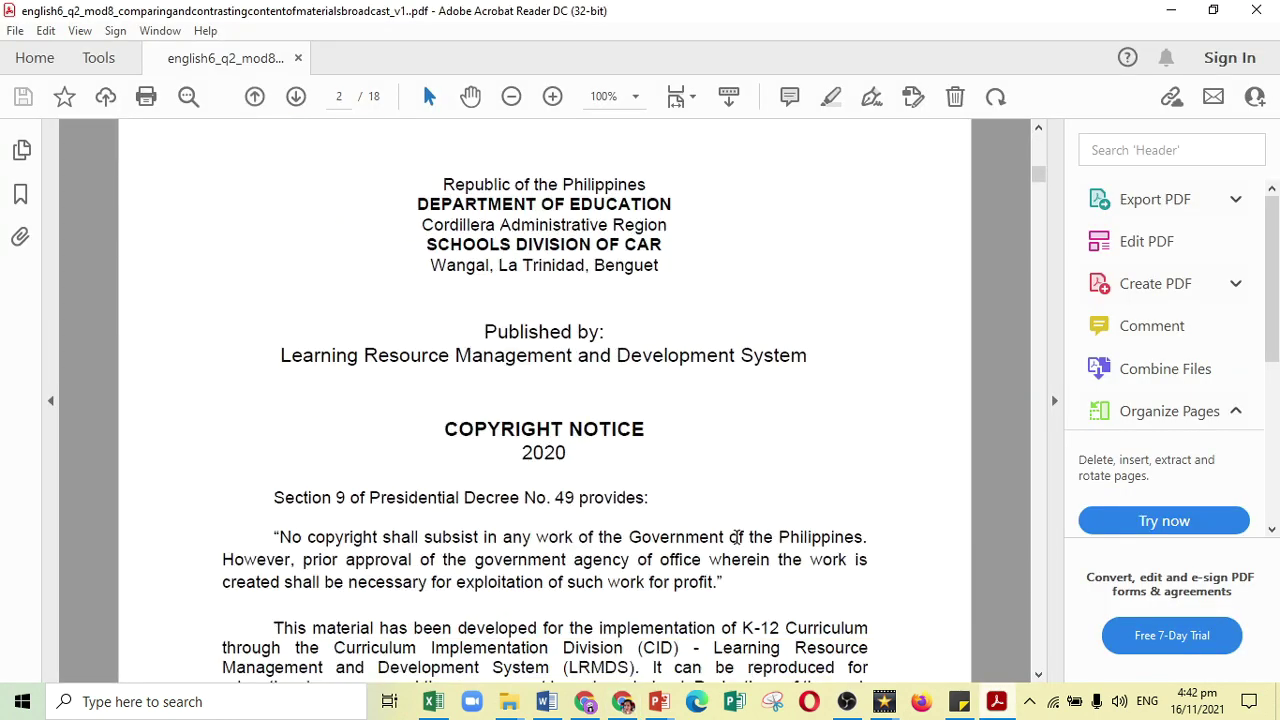
pyautogui.scroll(-20, 737, 545)
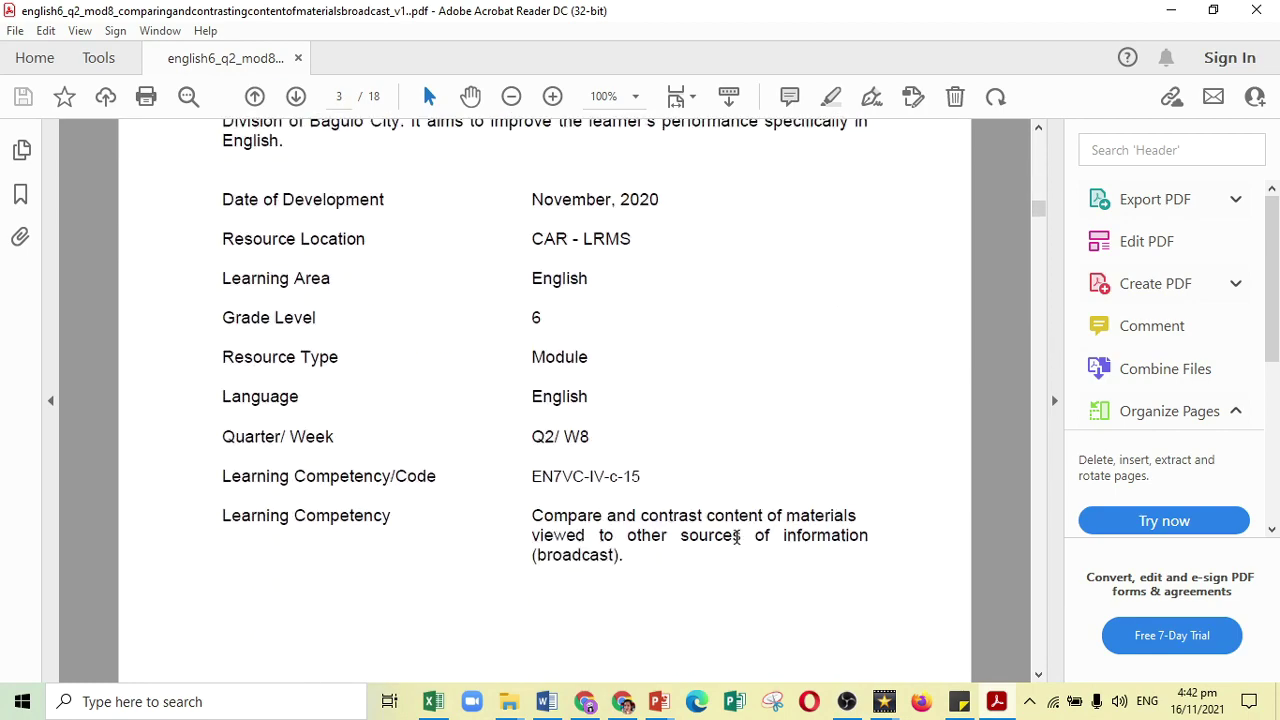
pyautogui.scroll(-10, 737, 542)
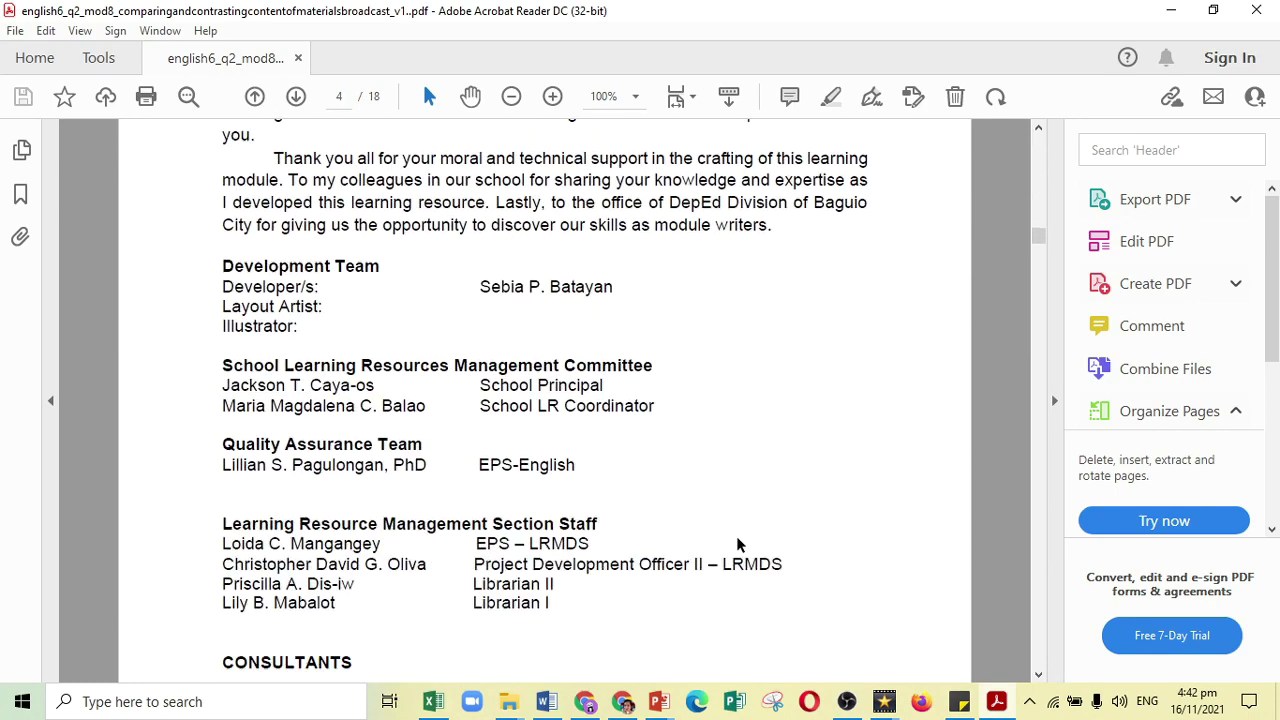
pyautogui.scroll(-1, 737, 545)
pyautogui.scroll(-1, 737, 540)
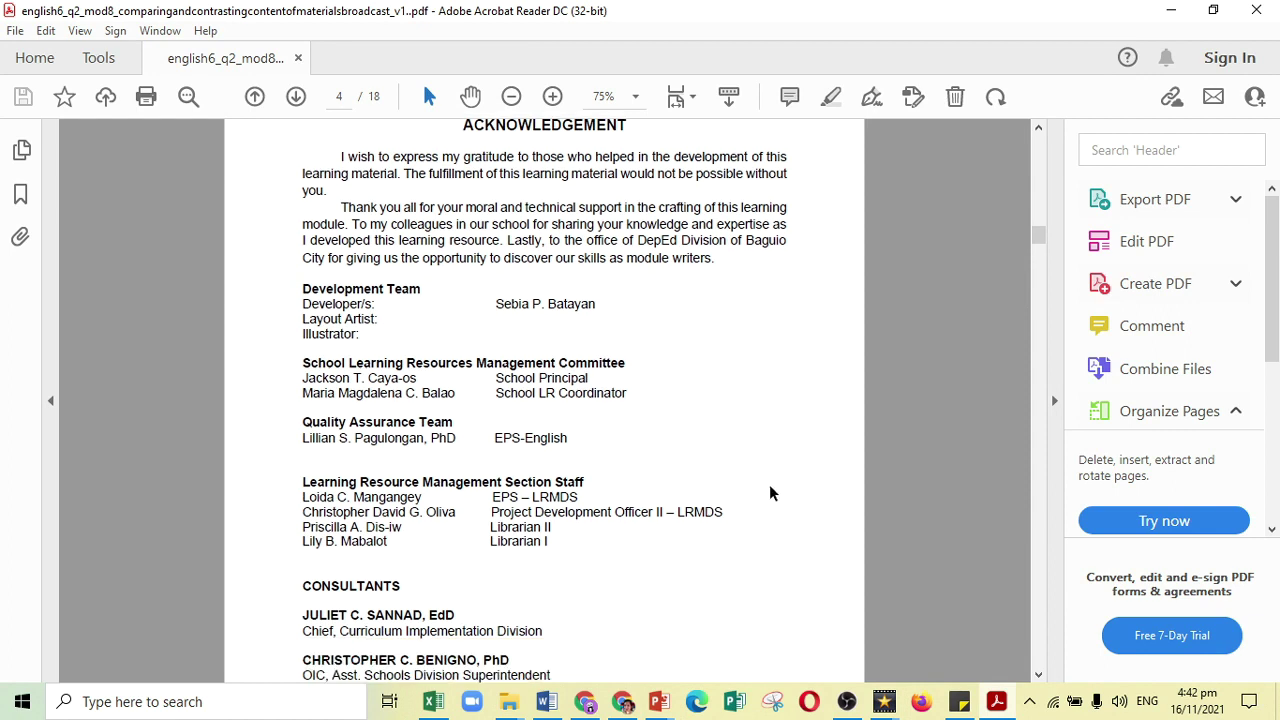
pyautogui.scroll(1, 770, 492)
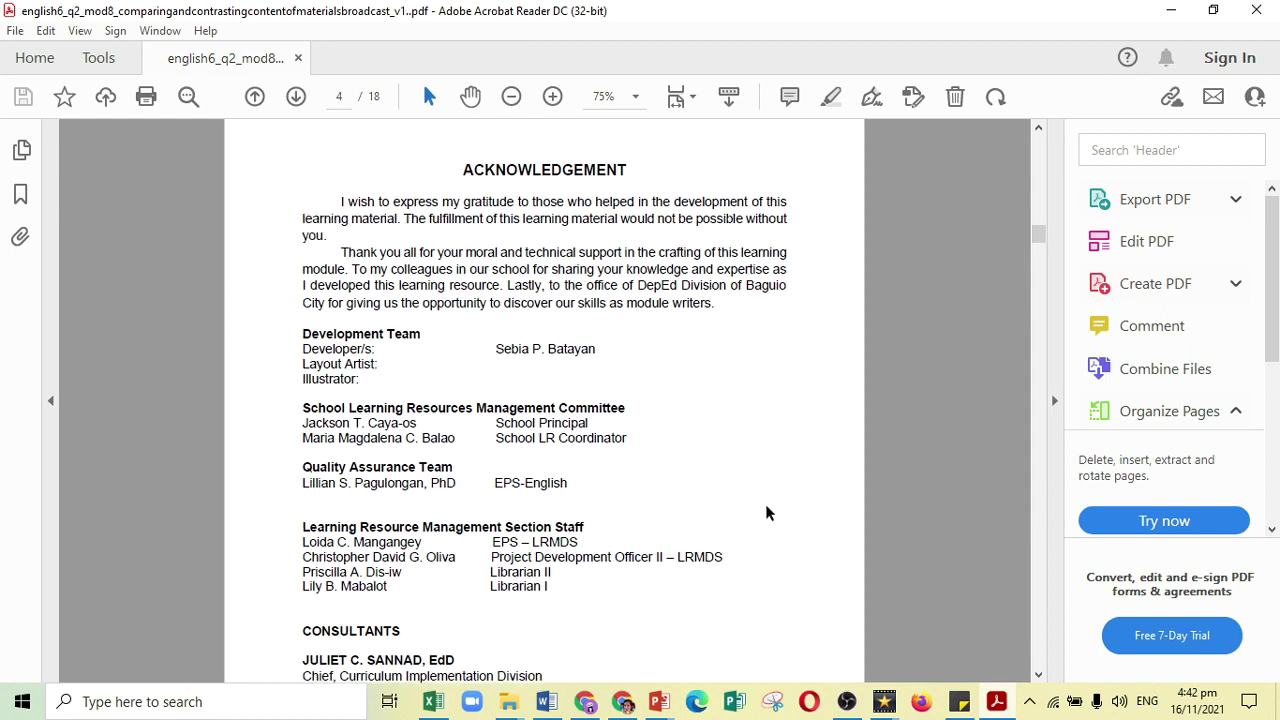
pyautogui.scroll(-1, 765, 520)
pyautogui.scroll(-2, 765, 520)
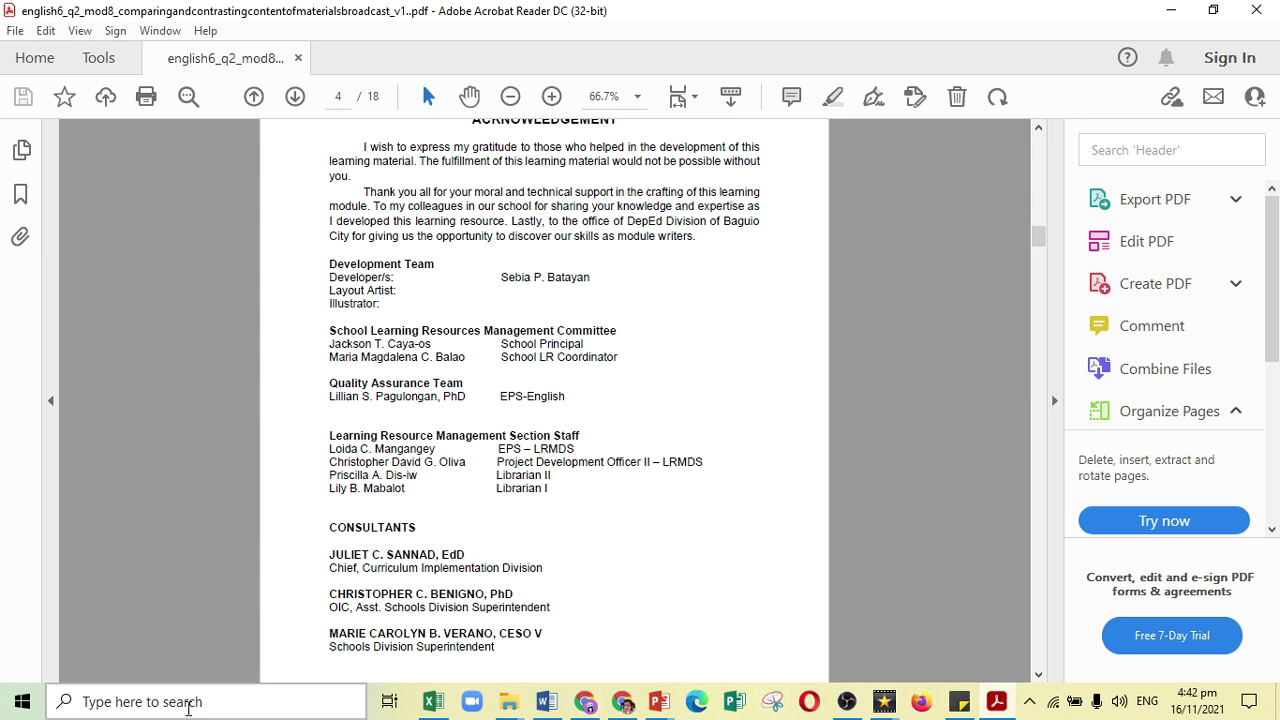
# Open Snipping Tool and capture the Acknowledgement page's text from the opening paragraph down to the list of consultants
pyautogui.click(188, 707)
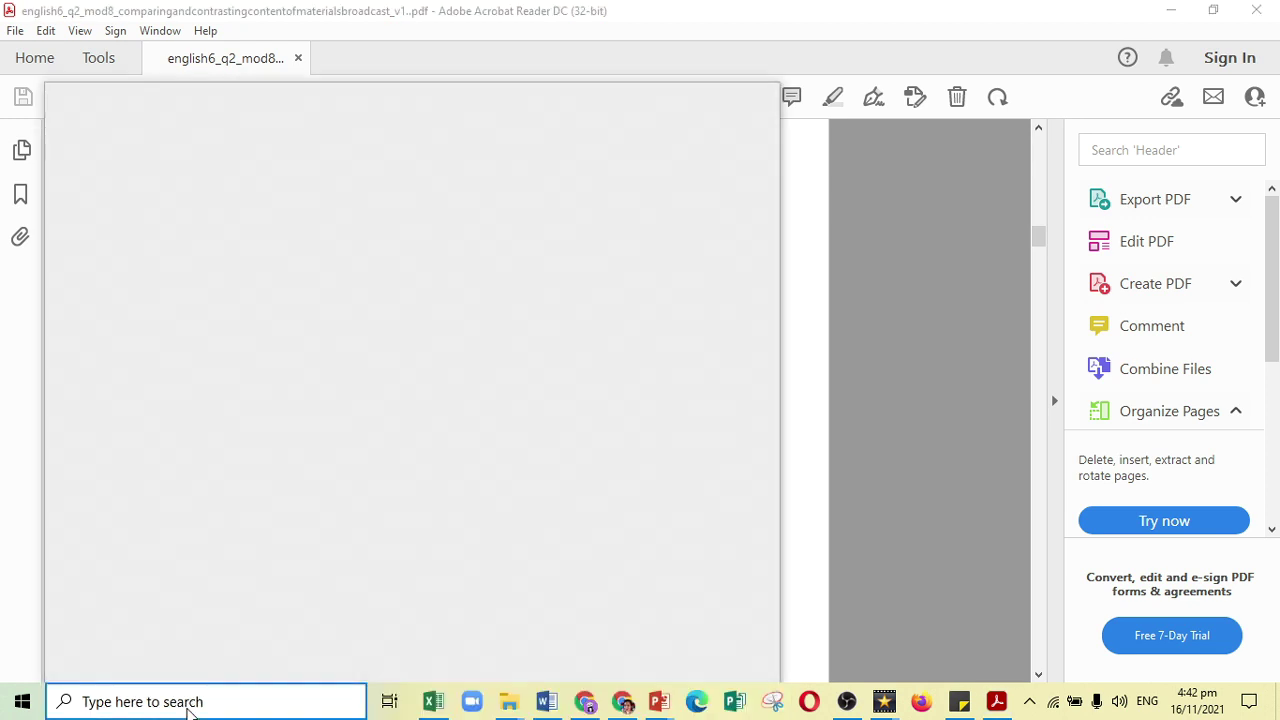
pyautogui.write('snipp')
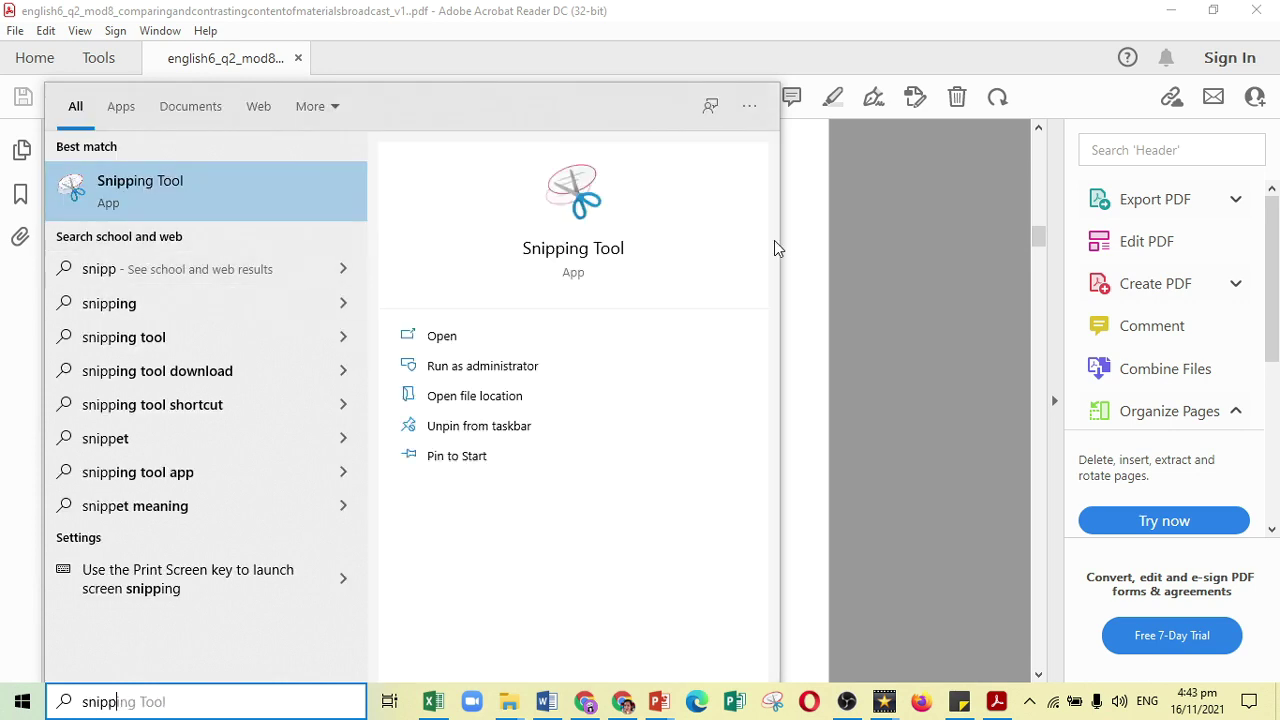
pyautogui.press('Return')
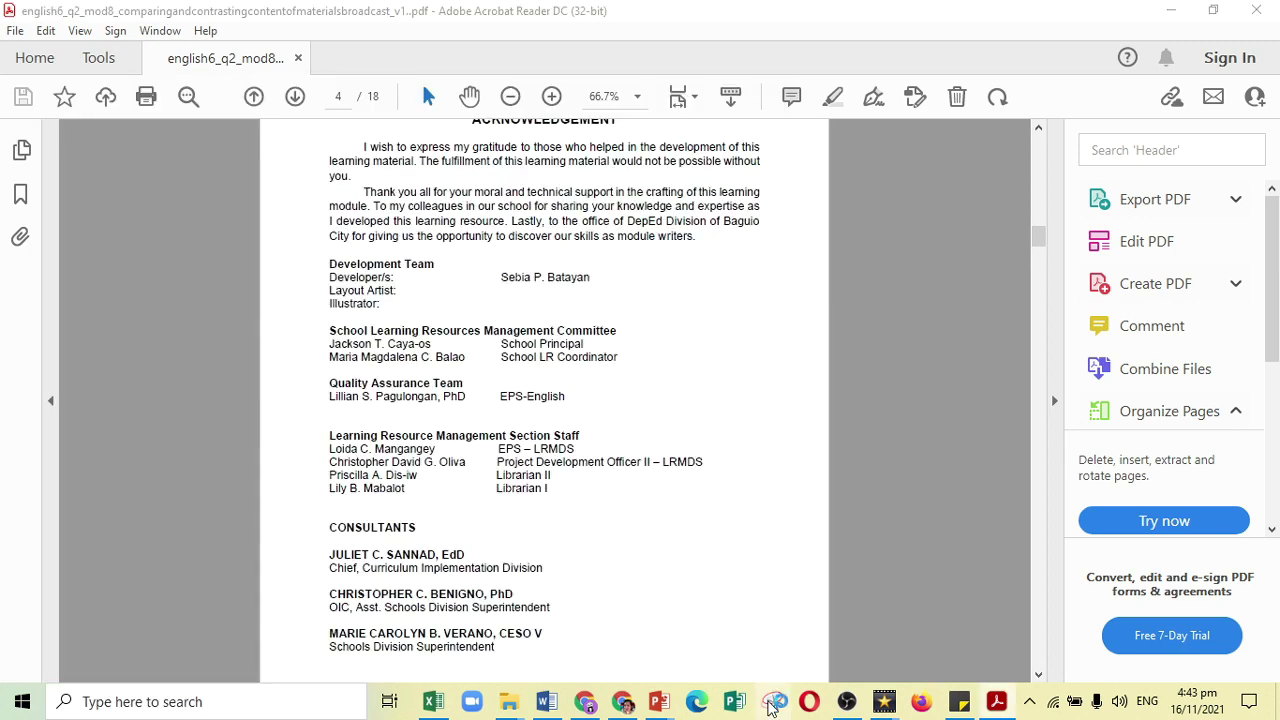
pyautogui.click(910, 288)
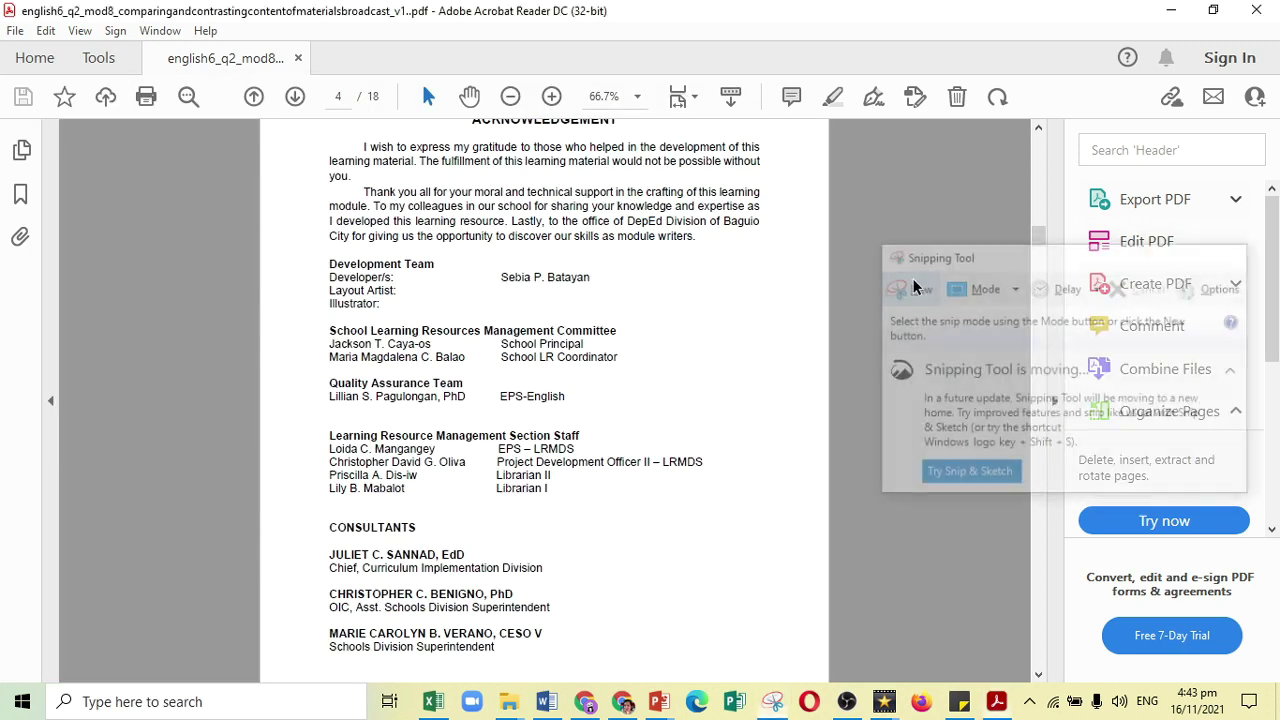
pyautogui.moveTo(310, 126); pyautogui.dragTo(800, 666)
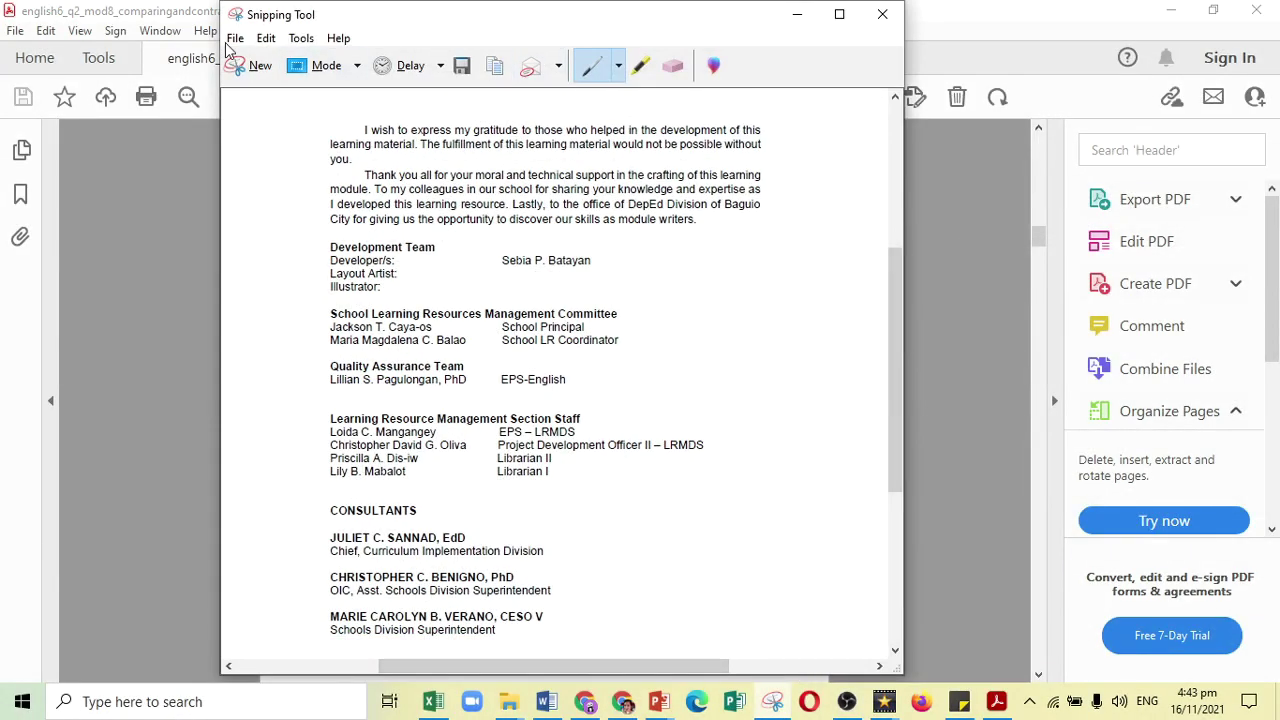
# Save the snip as a JPEG file named "acknowledgment" in the Downloads folder
pyautogui.click(235, 38)
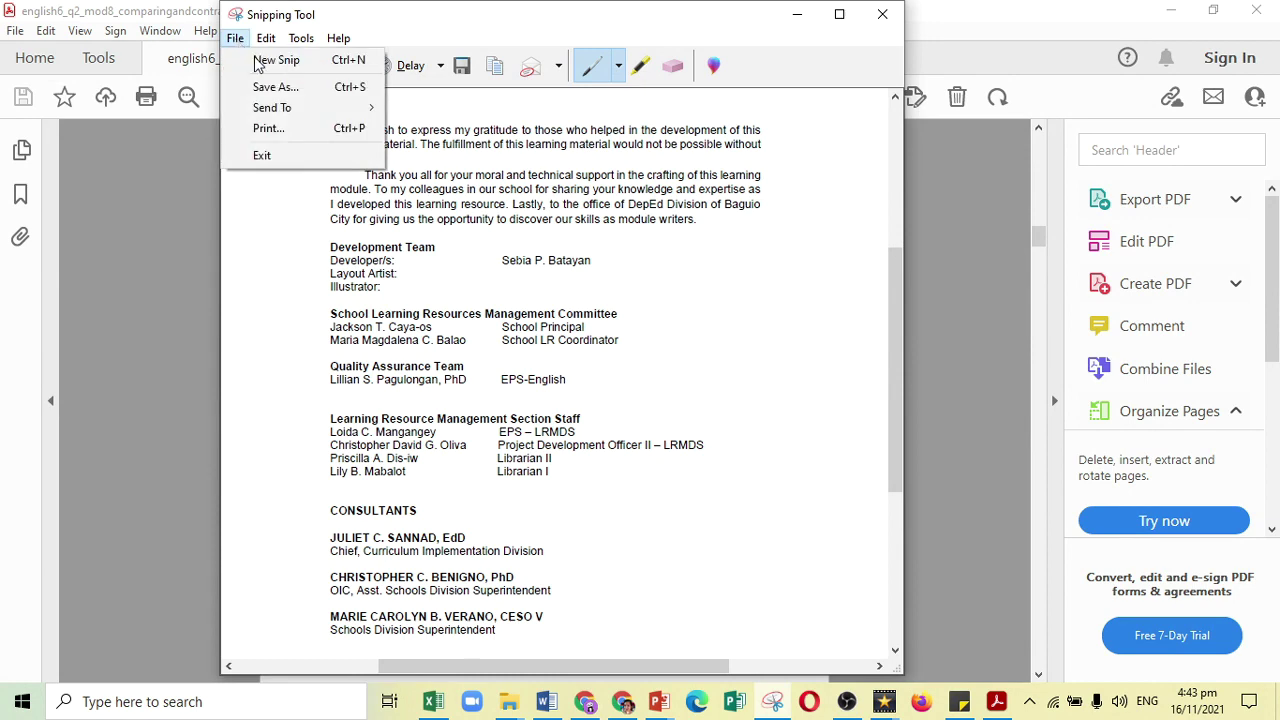
pyautogui.click(274, 87)
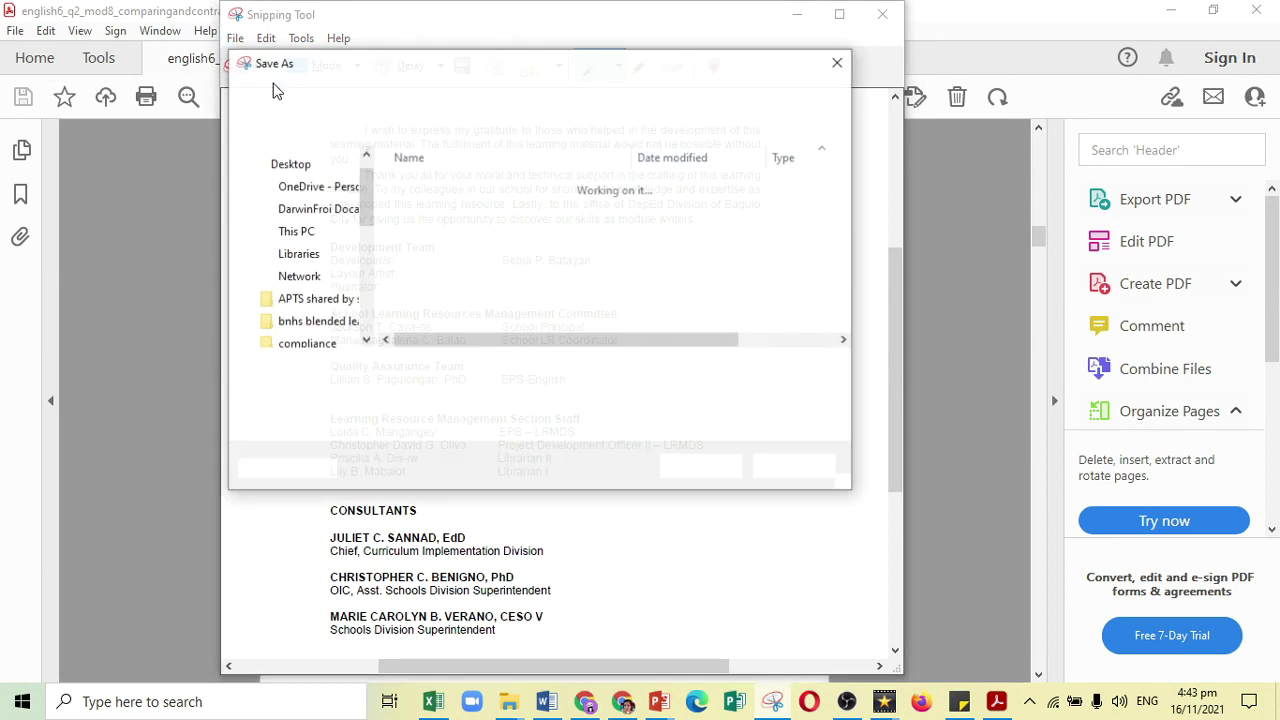
pyautogui.write('ack')
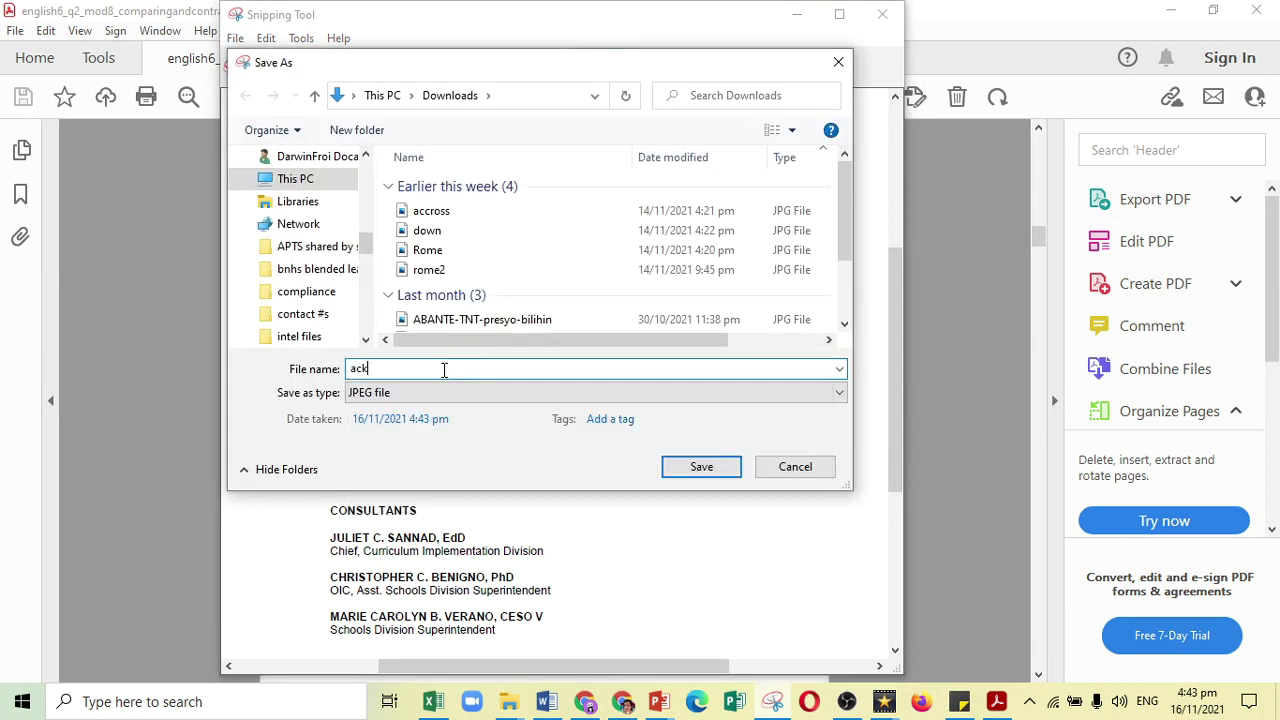
pyautogui.write('nowledgment')
pyautogui.scroll(5, 305, 260)
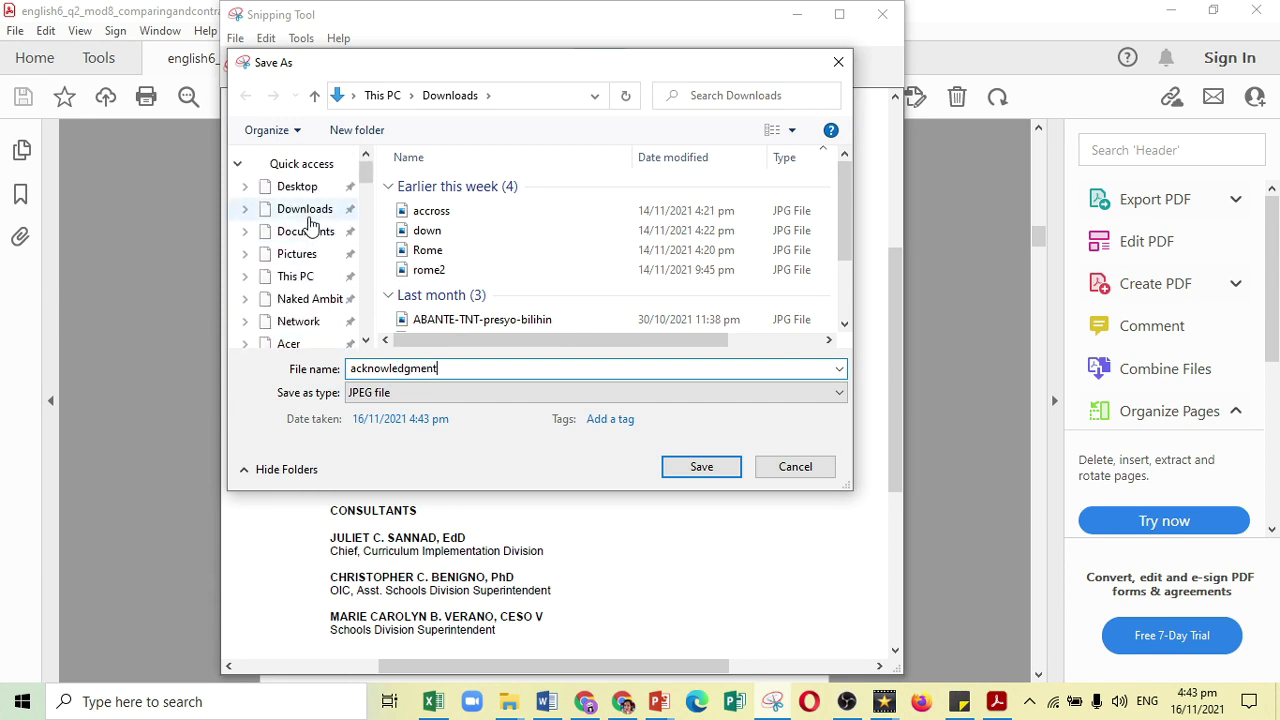
pyautogui.click(309, 216)
pyautogui.click(697, 464)
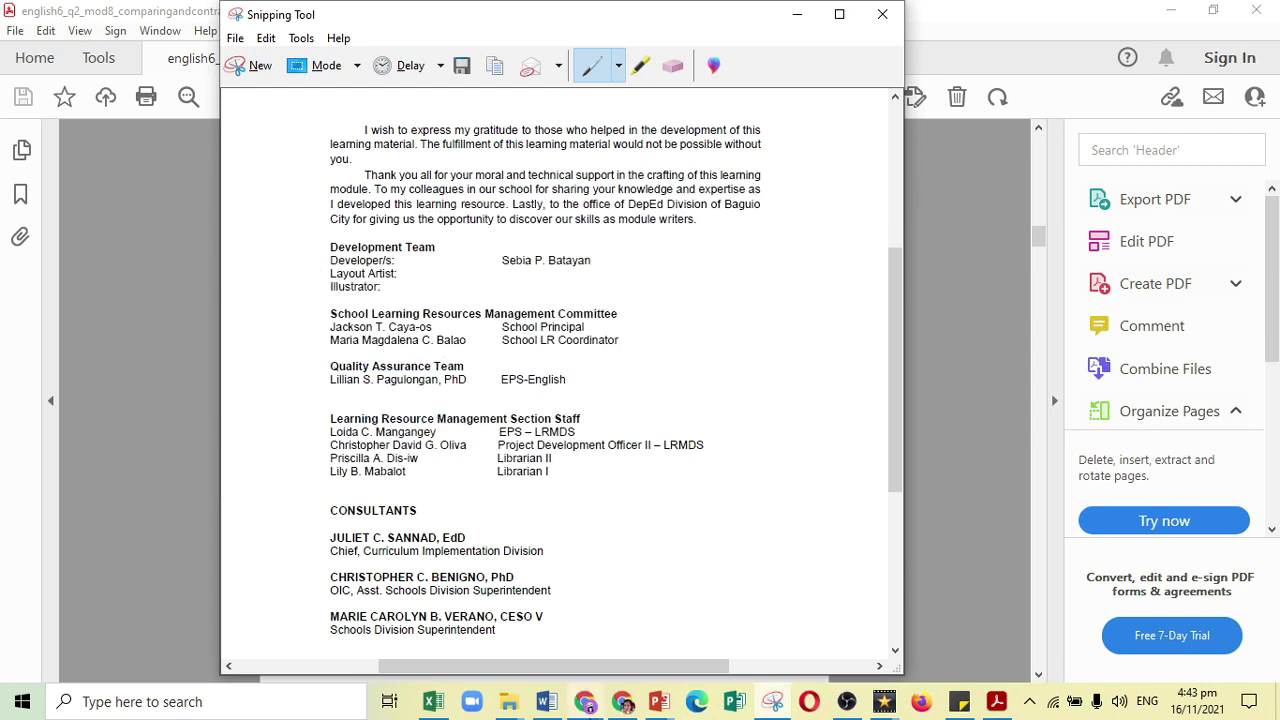
# Switch back to the book form in Chrome and upload acknowledgment.JPG as an image for the description
pyautogui.hotkey('alt', 'Tab')
pyautogui.click(622, 701)
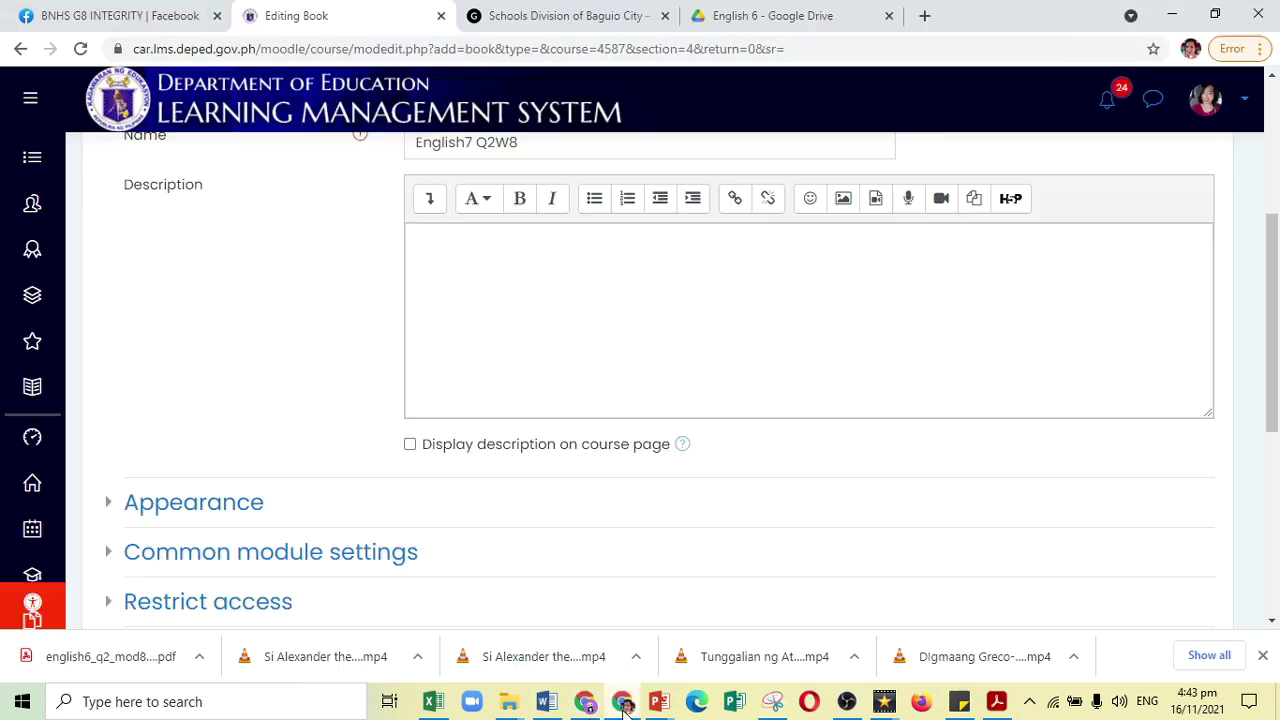
pyautogui.click(474, 280)
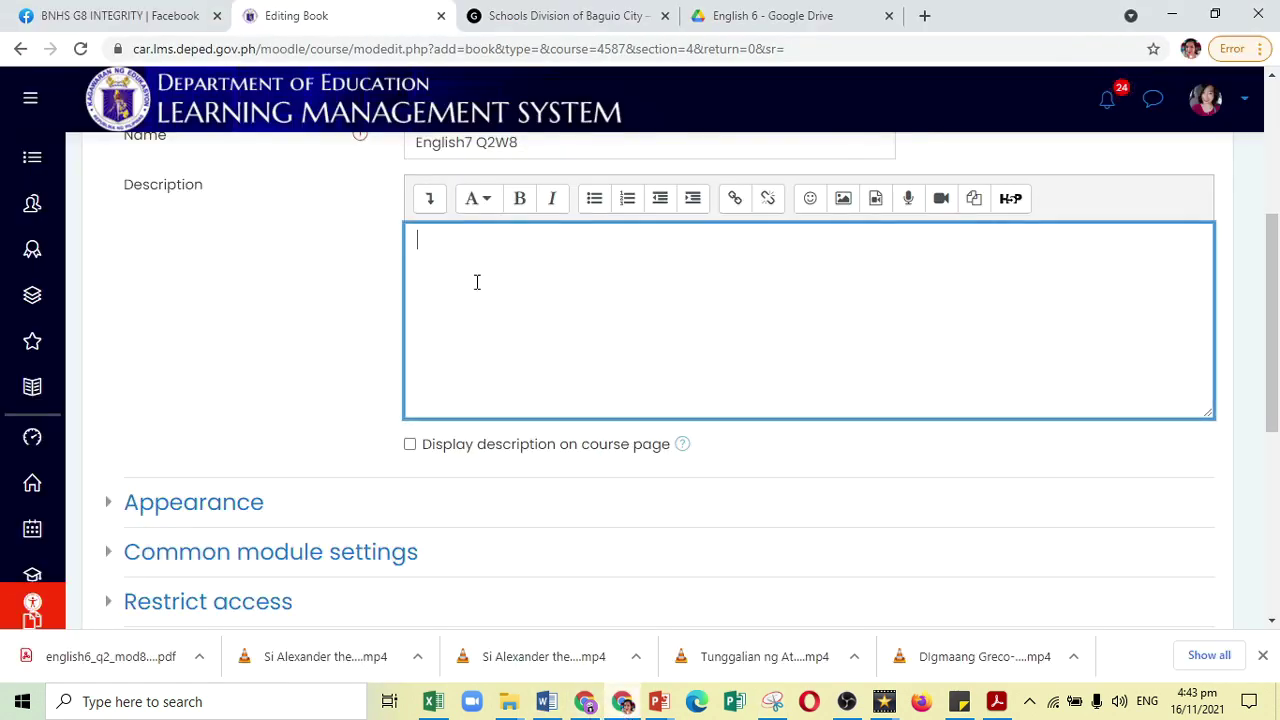
pyautogui.click(843, 200)
pyautogui.click(750, 252)
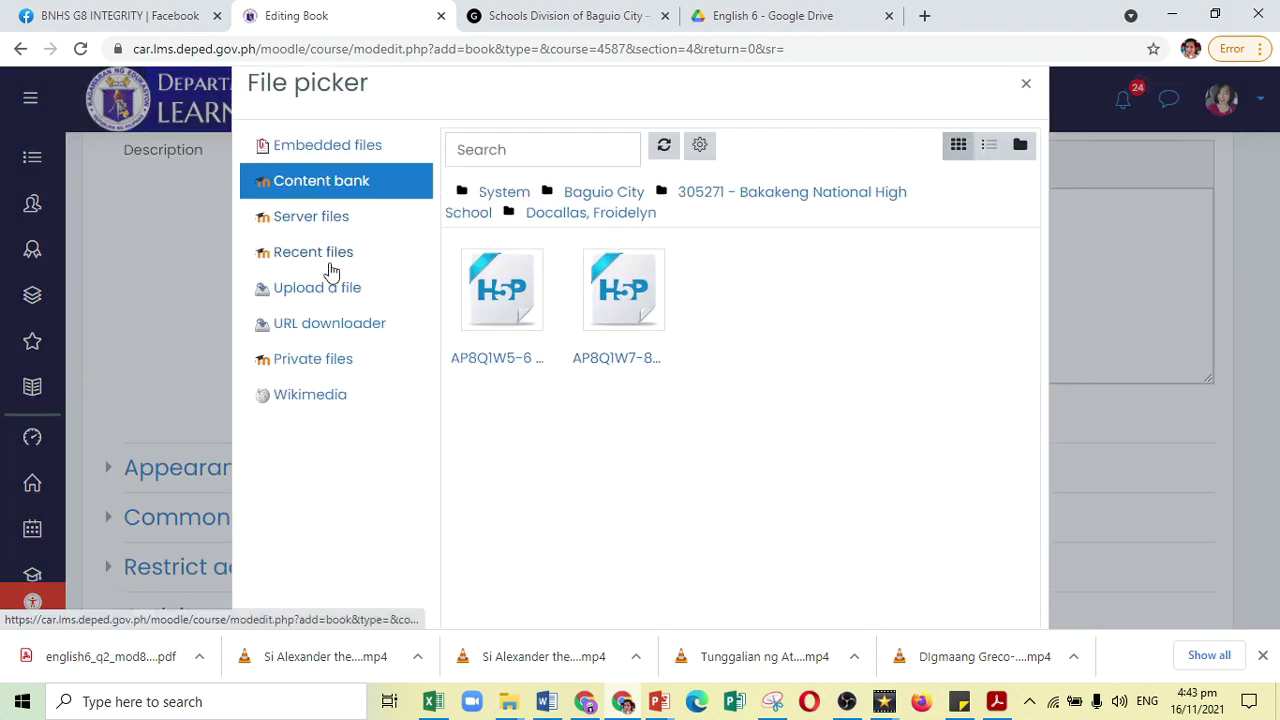
pyautogui.click(330, 287)
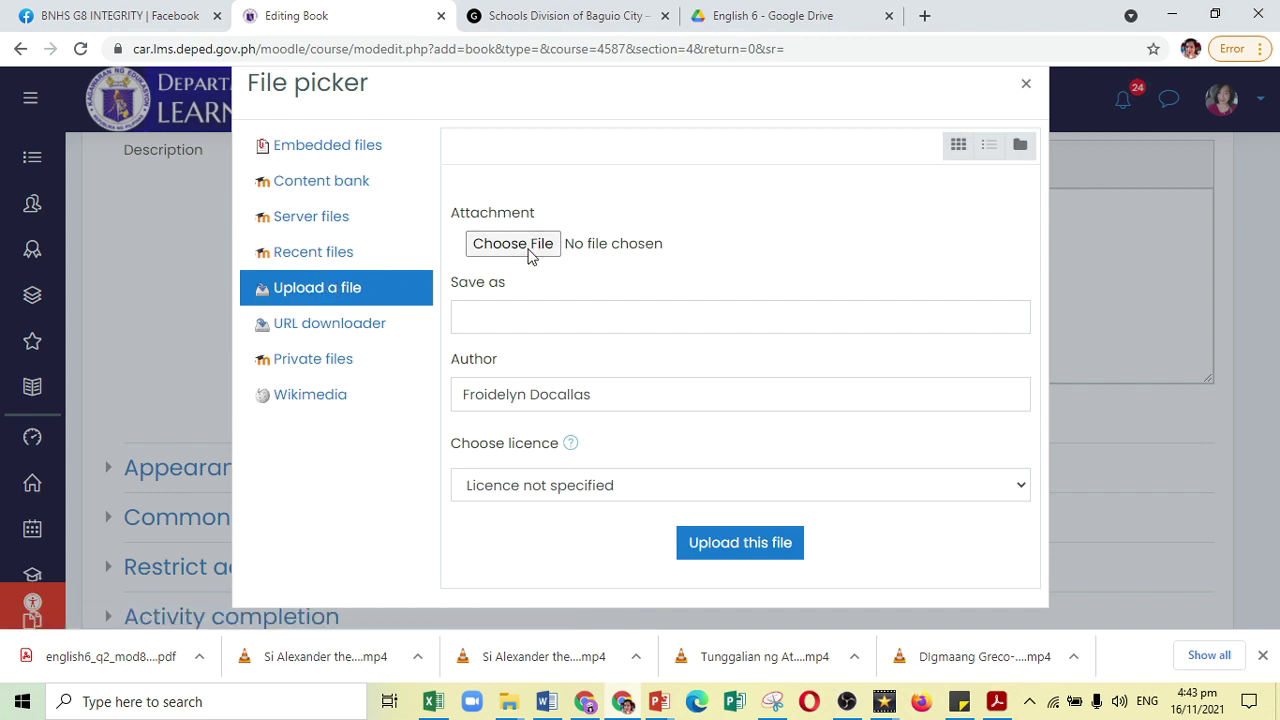
pyautogui.click(530, 250)
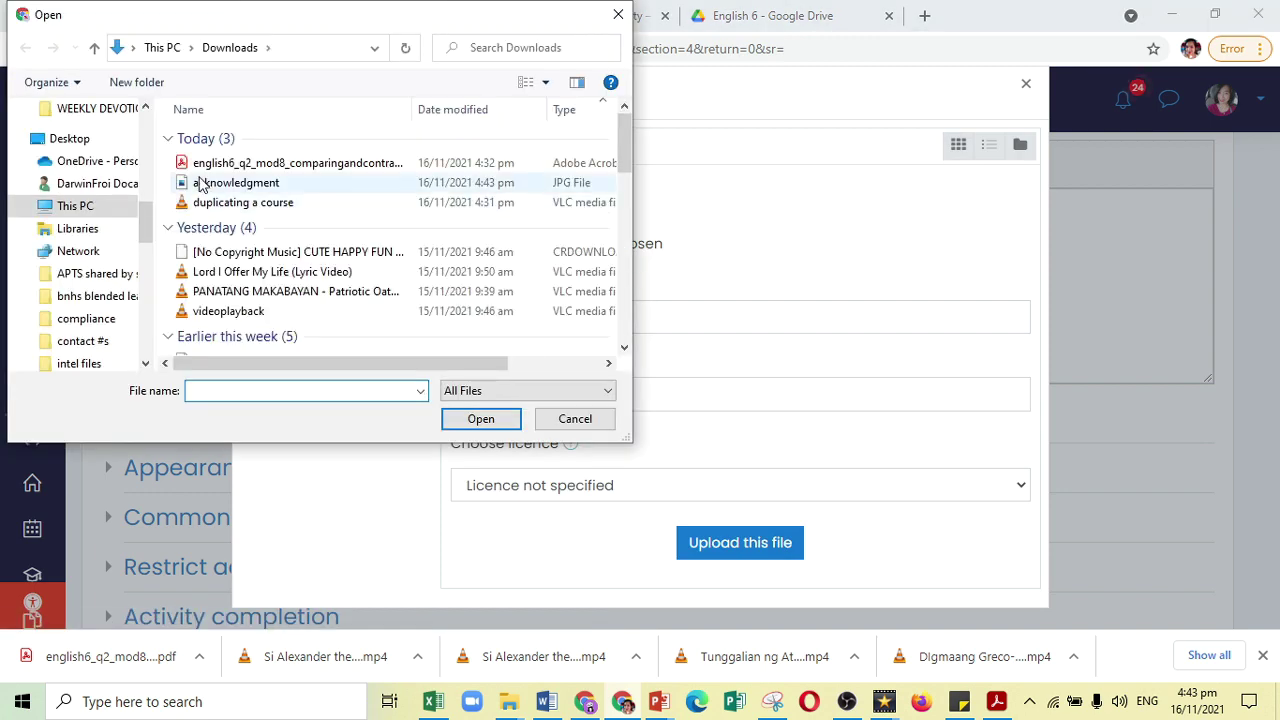
pyautogui.click(242, 182)
pyautogui.click(478, 418)
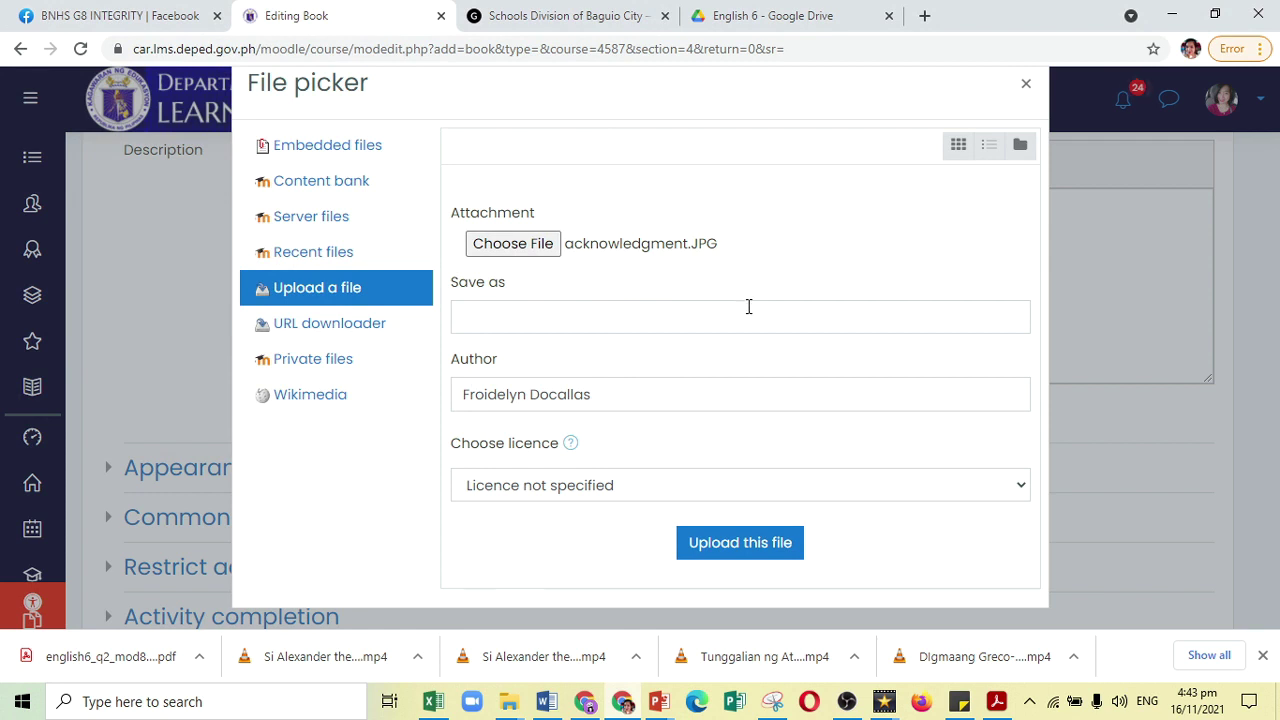
pyautogui.click(716, 552)
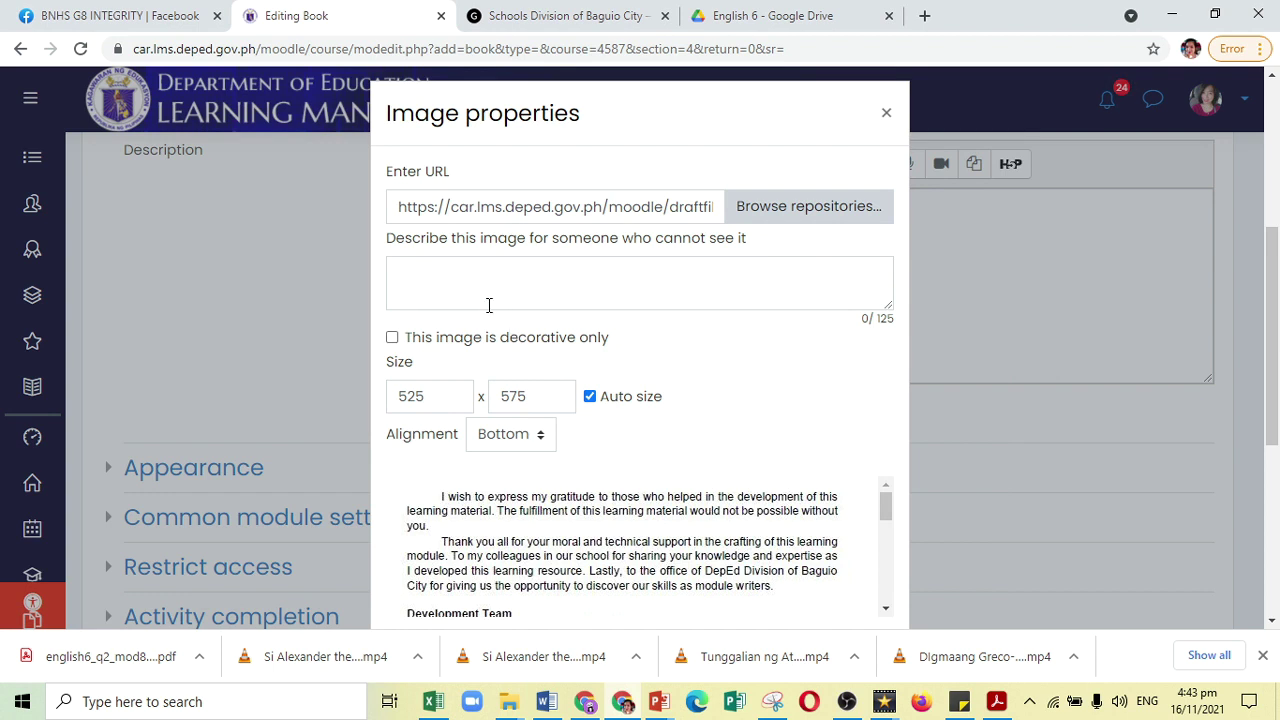
# Describe the uploaded image as "Acknowledgment" and insert it at its automatic size into the book's description
pyautogui.click(489, 305)
pyautogui.write('Ack')
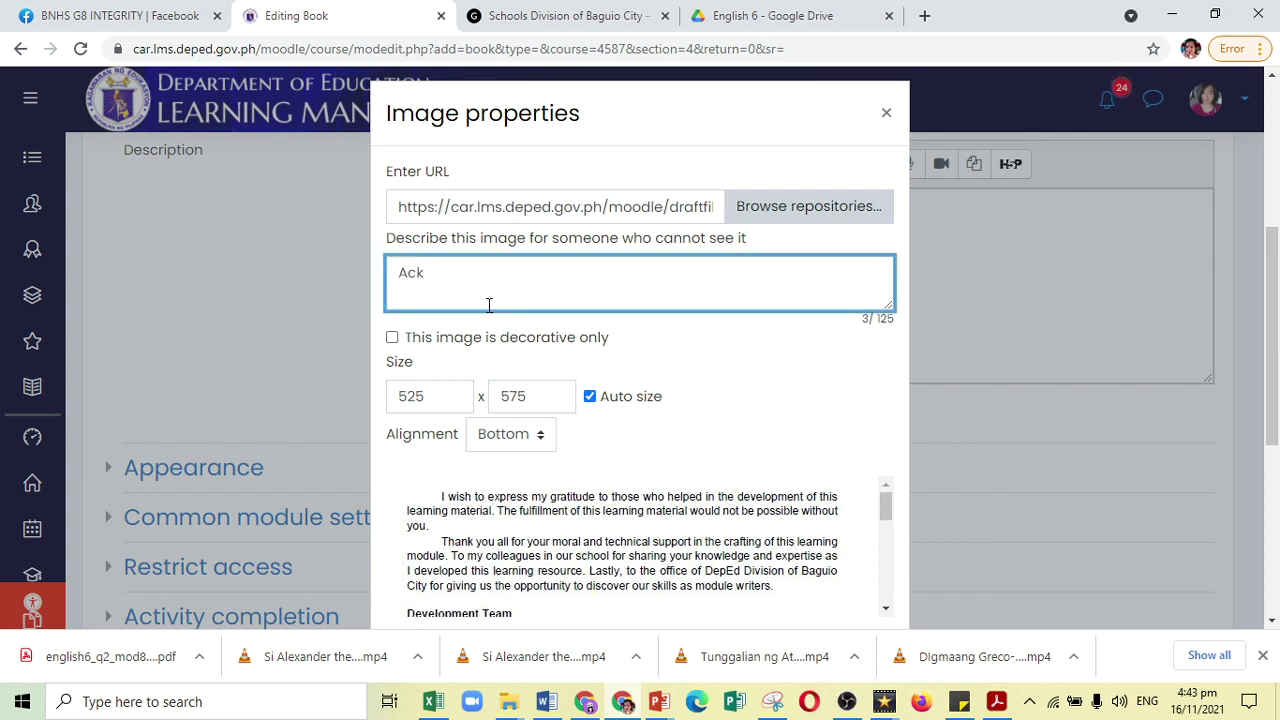
pyautogui.write('n')
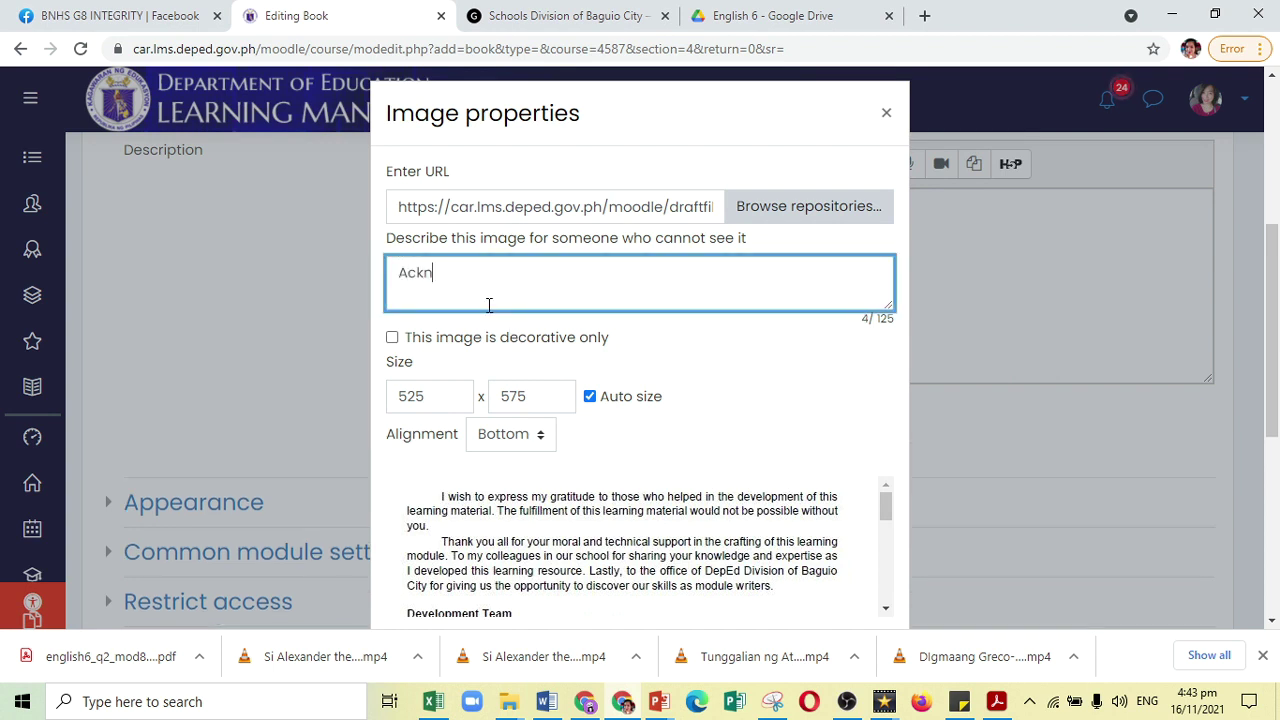
pyautogui.write('owledgment')
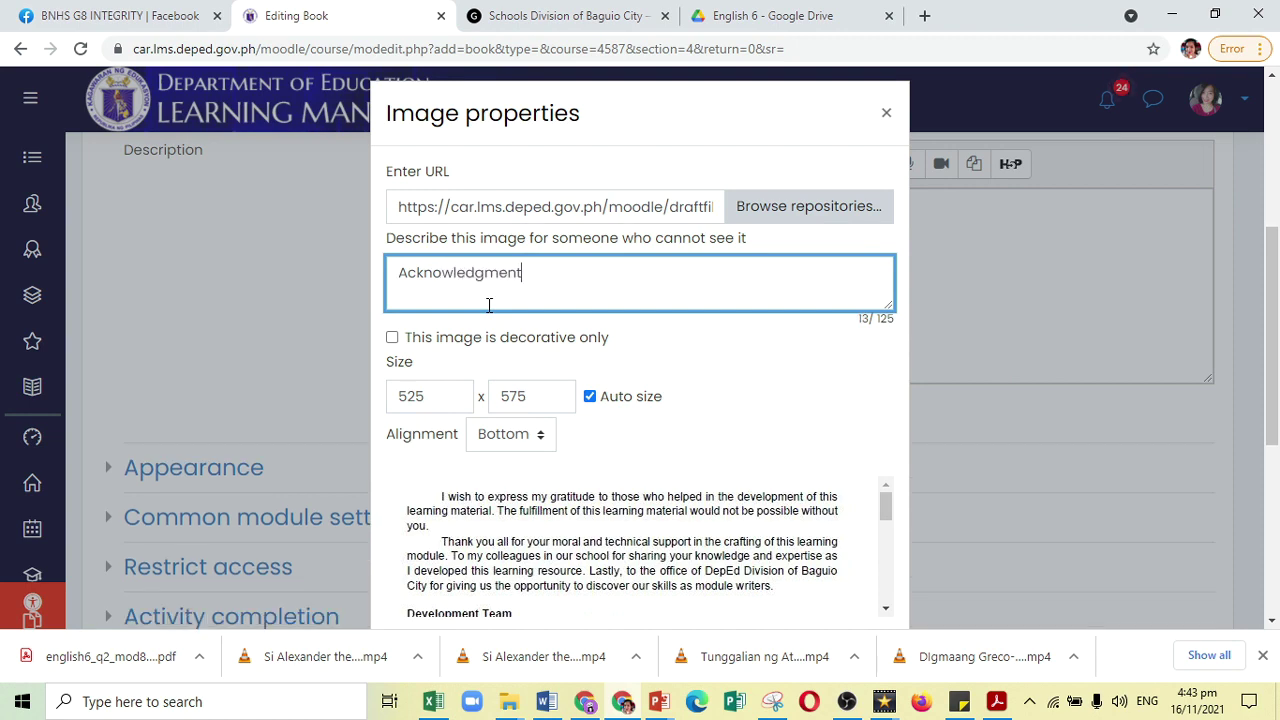
pyautogui.scroll(-4, 586, 431)
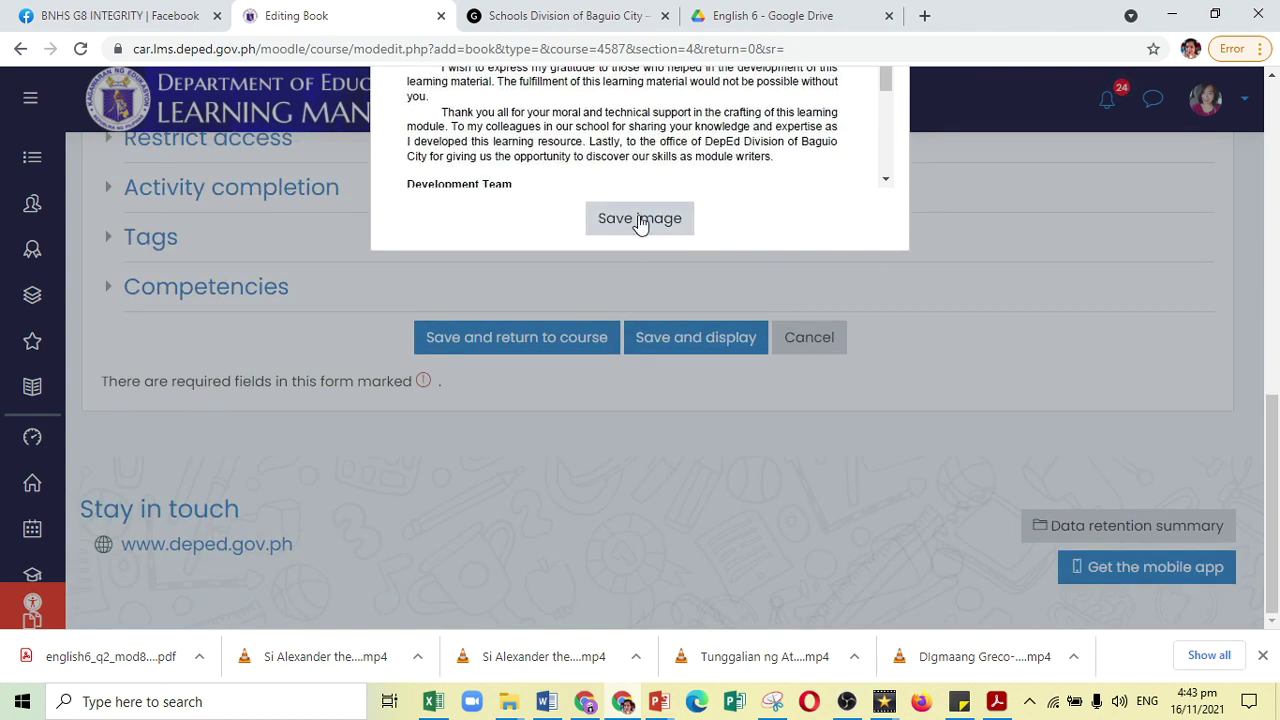
pyautogui.scroll(4, 640, 215)
pyautogui.scroll(-1, 591, 417)
pyautogui.click(632, 596)
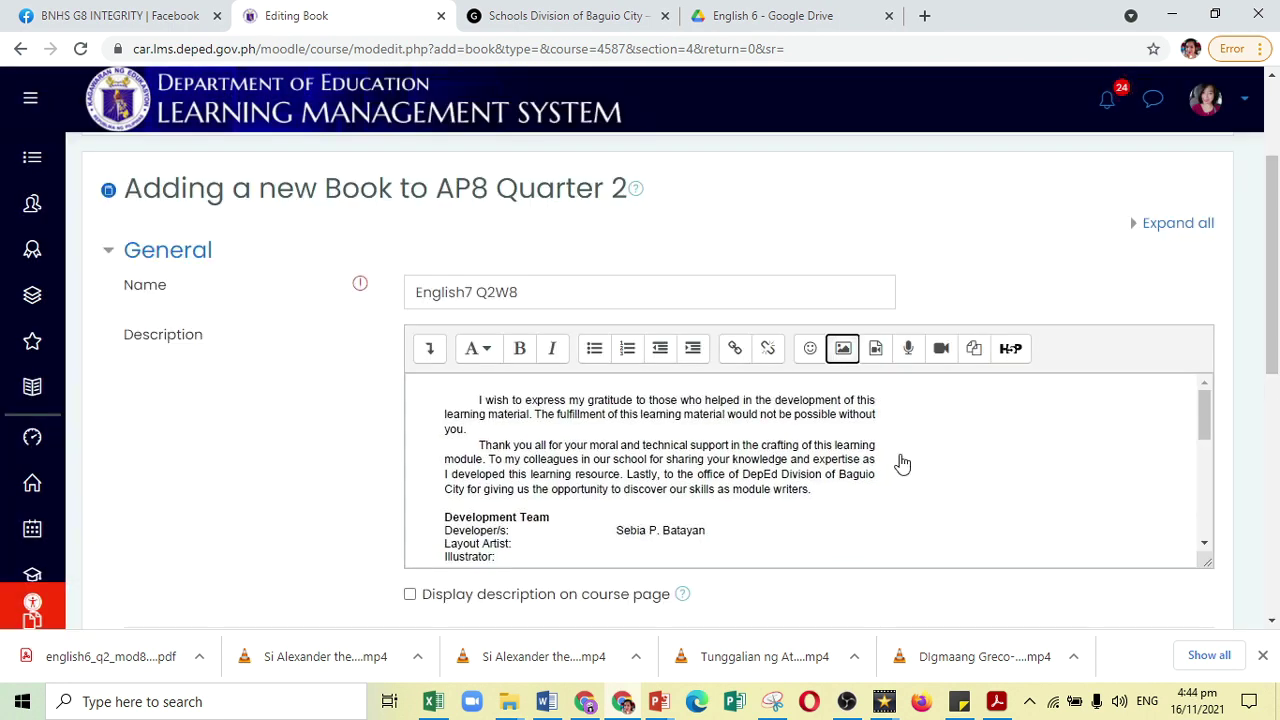
# Expand the book's Appearance settings for review, and save the book so that it opens for display
pyautogui.scroll(-3, 309, 517)
pyautogui.scroll(3, 310, 517)
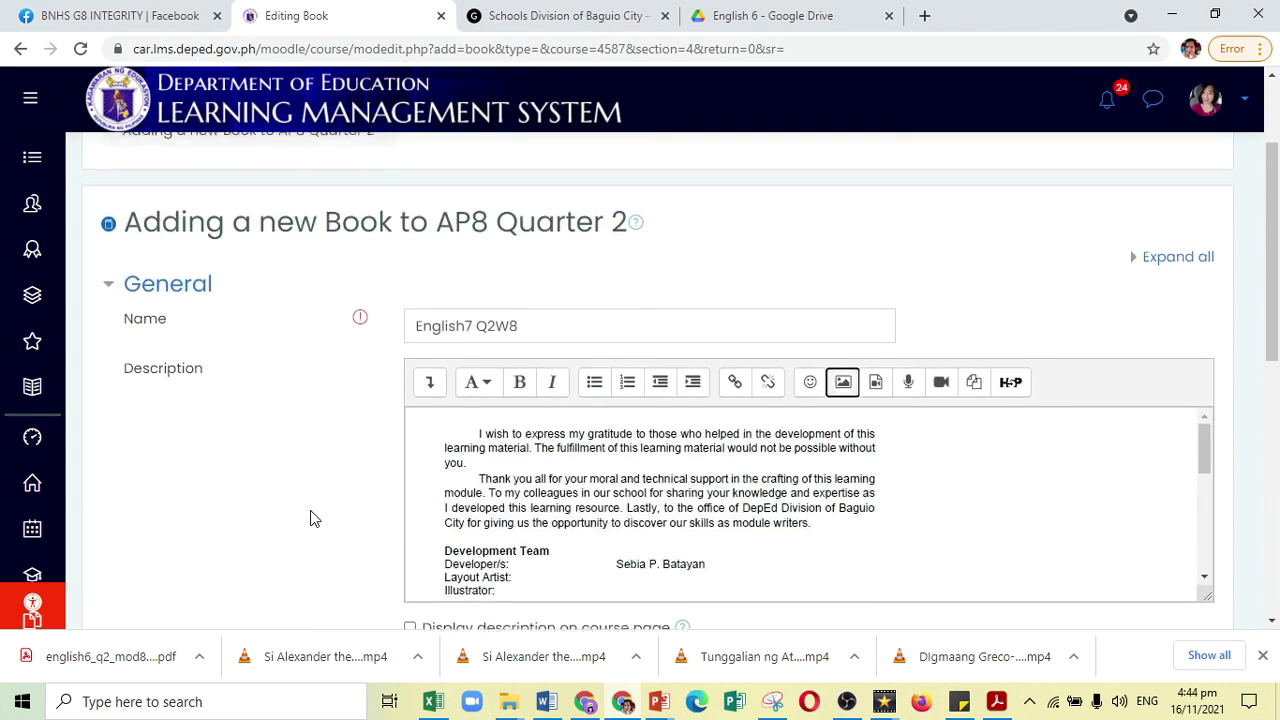
pyautogui.scroll(-3, 310, 517)
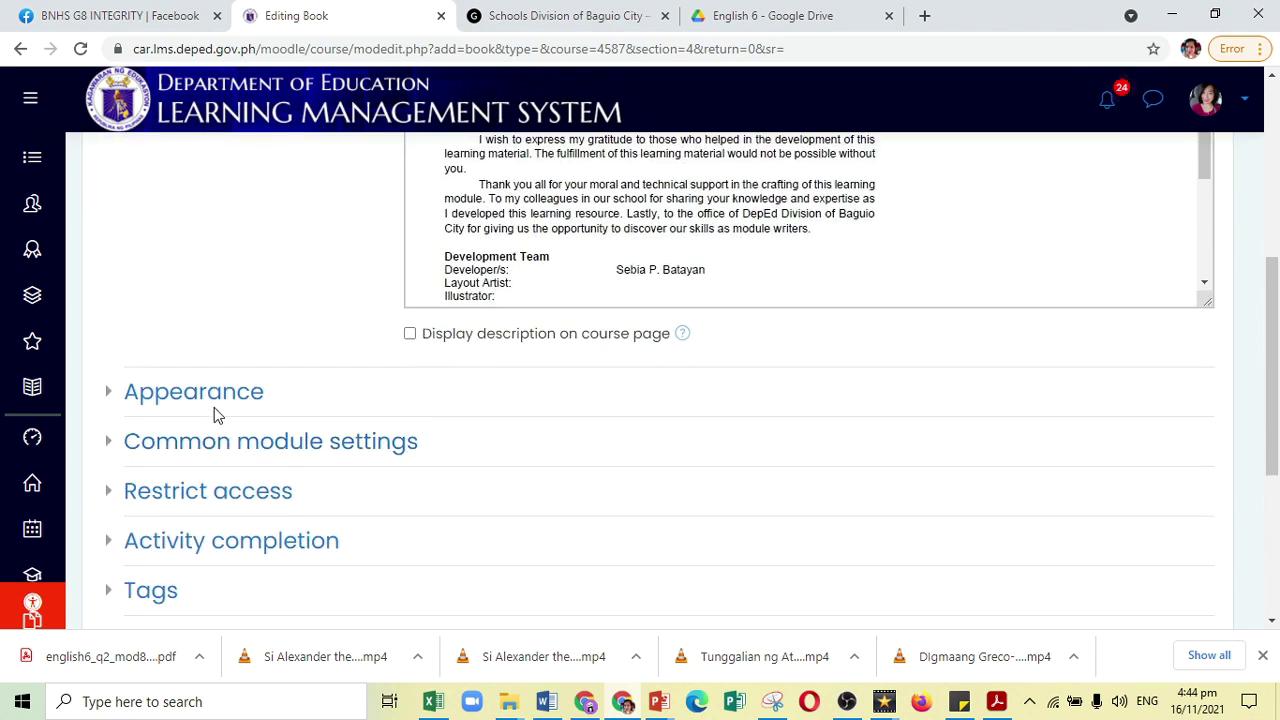
pyautogui.click(216, 414)
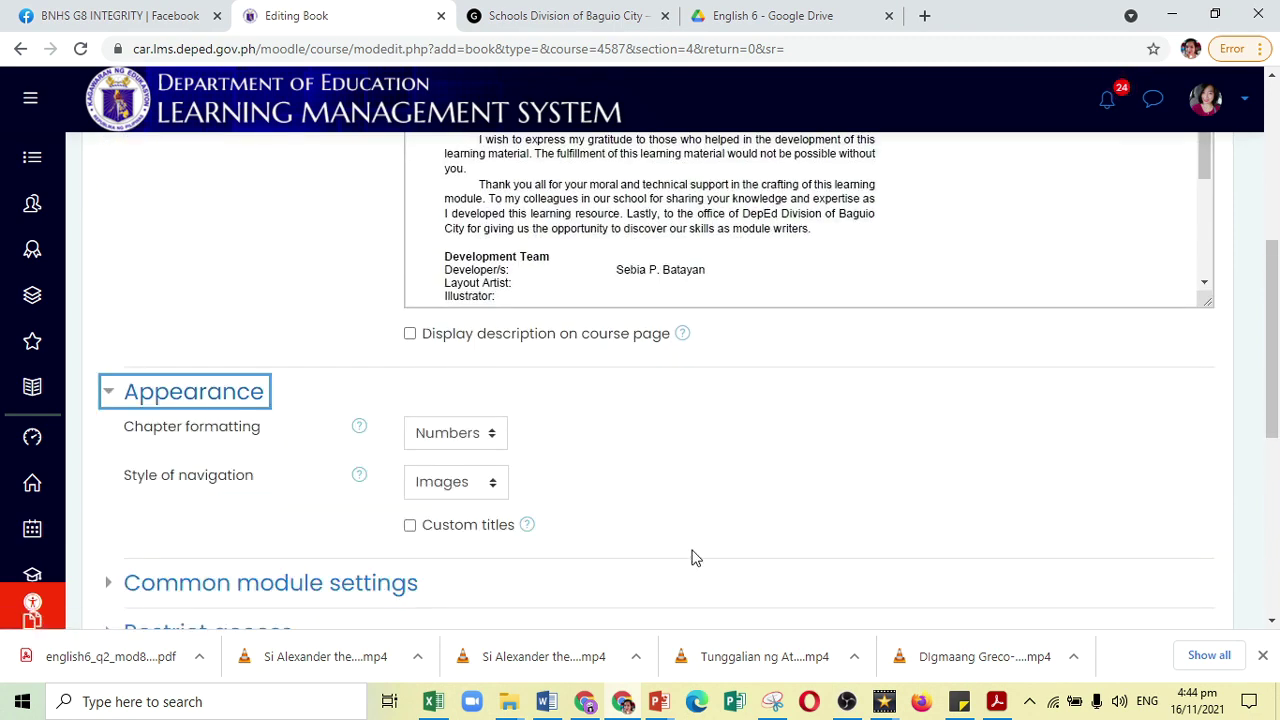
pyautogui.scroll(-1, 696, 558)
pyautogui.scroll(-1, 696, 558)
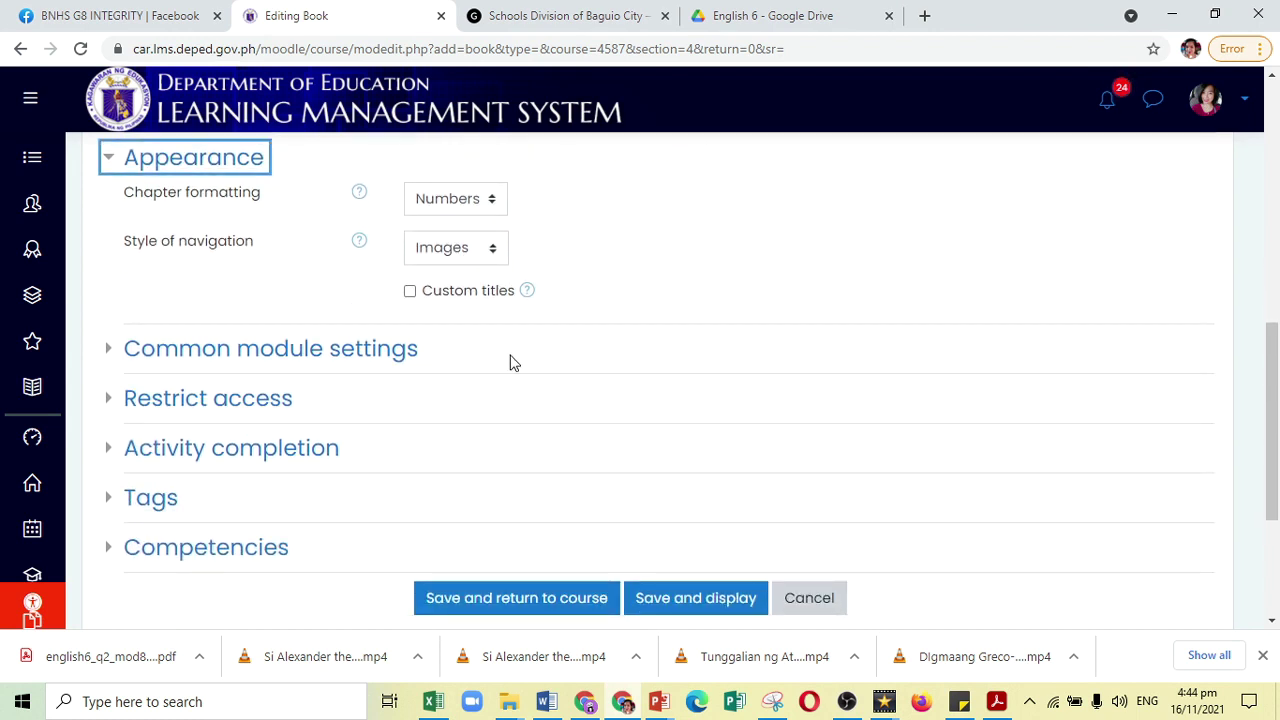
pyautogui.scroll(-1, 630, 513)
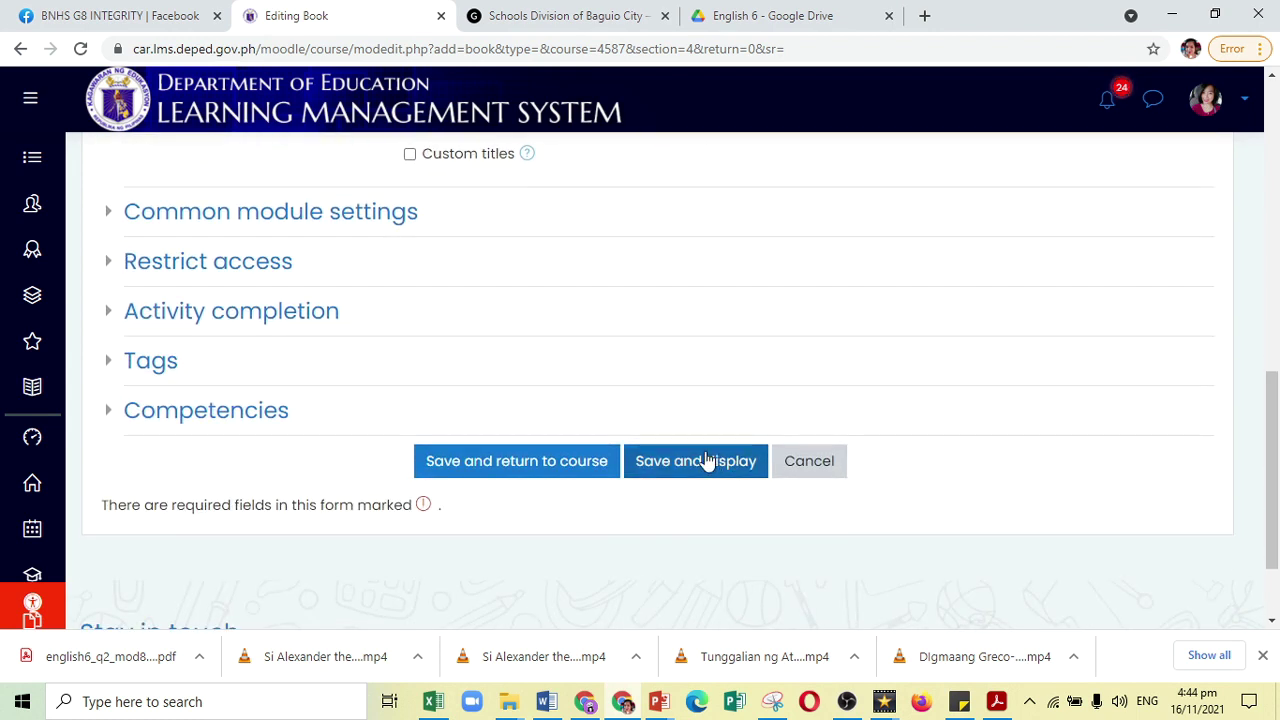
pyautogui.click(704, 456)
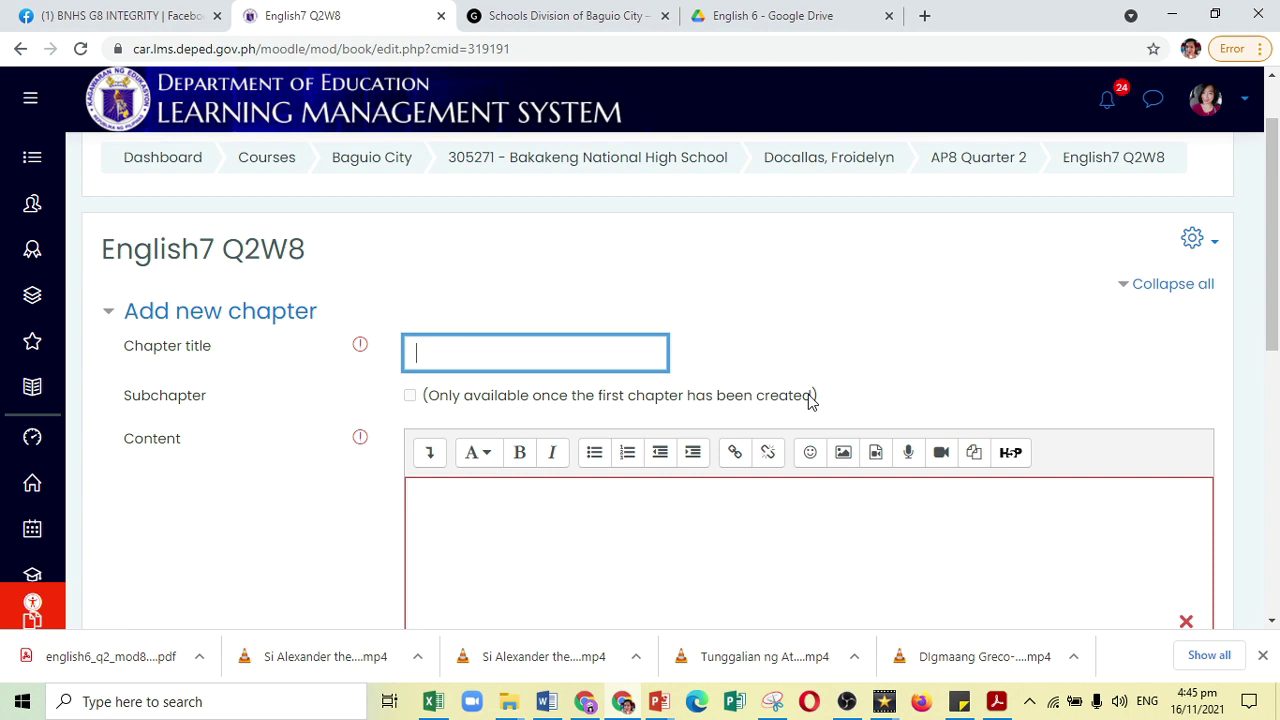
# Switch to the english6_q2_mod8 PDF in Acrobat Reader and look through "What I Know" to "What Is It?" for the section holding the lesson content
pyautogui.click(996, 701)
pyautogui.scroll(3, 1007, 416)
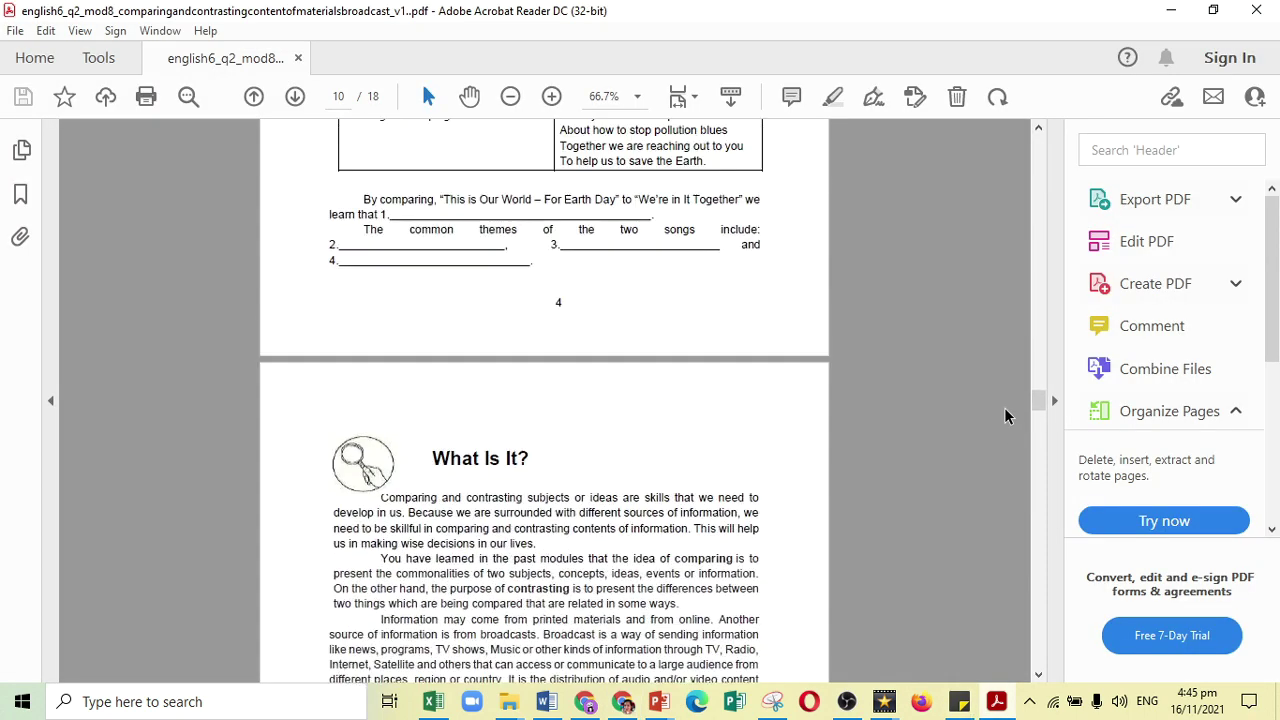
pyautogui.scroll(15, 1007, 416)
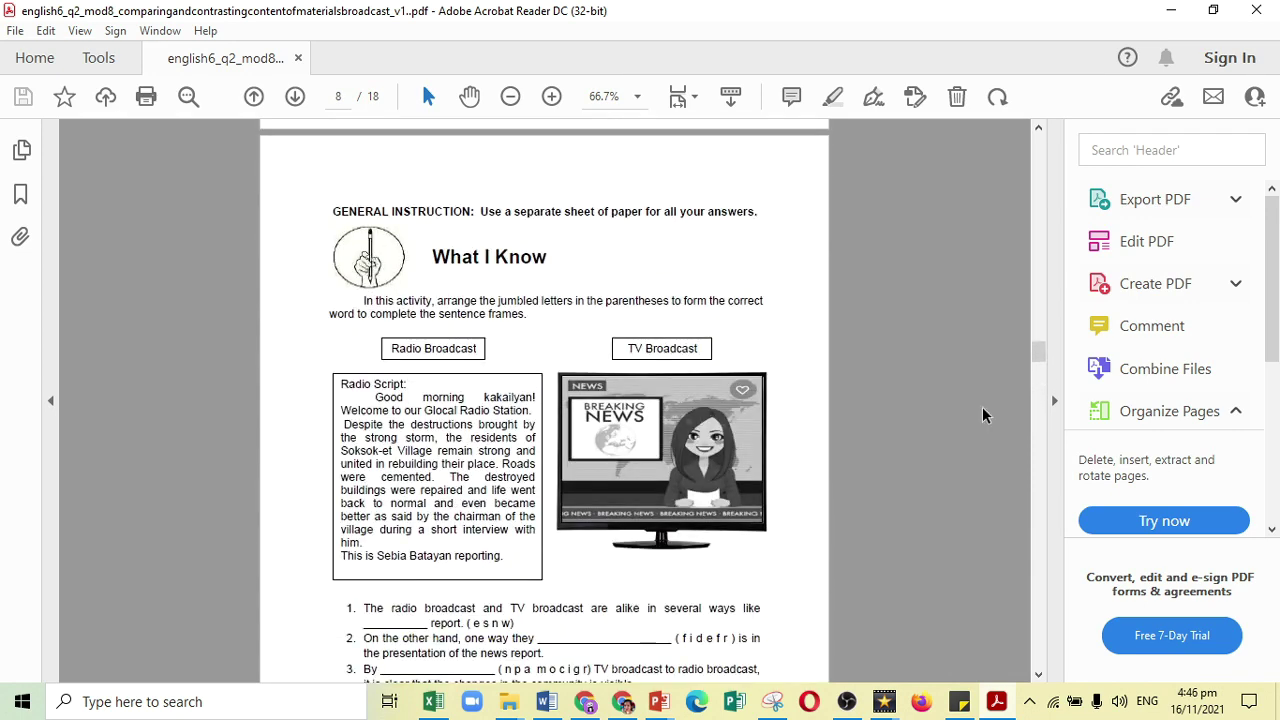
pyautogui.scroll(-3, 629, 327)
pyautogui.scroll(1, 499, 438)
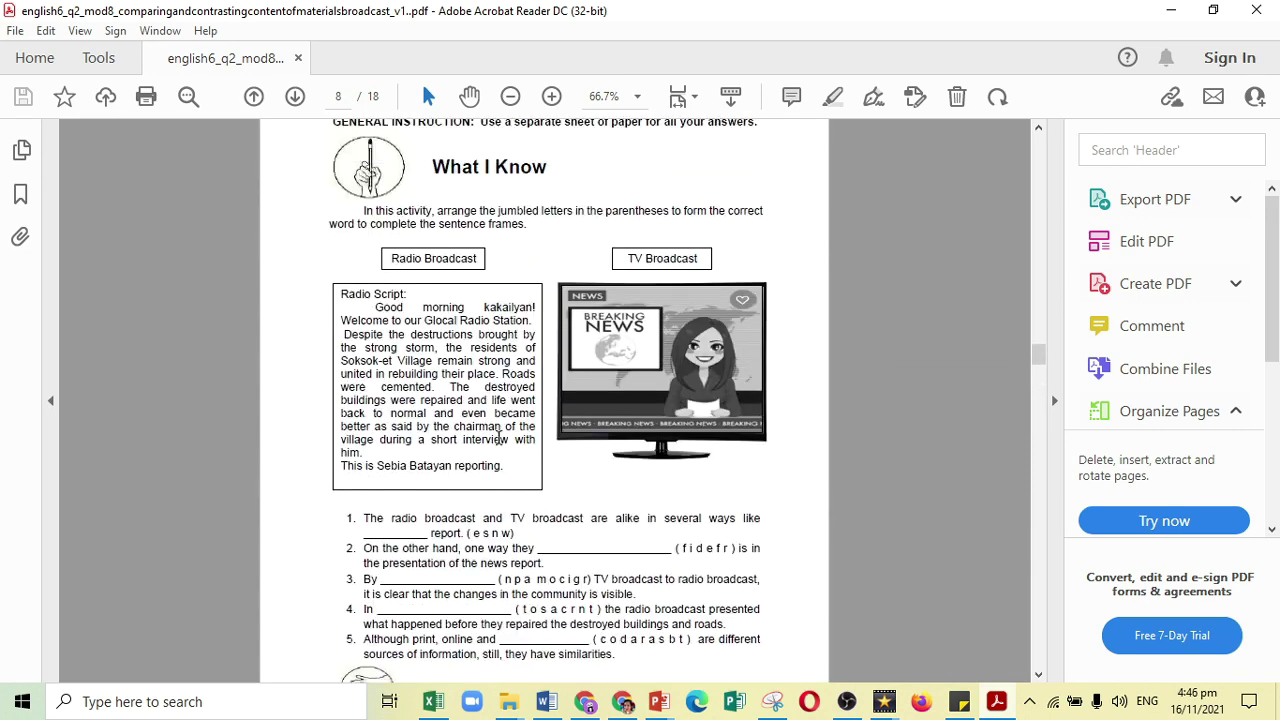
pyautogui.scroll(-10, 644, 551)
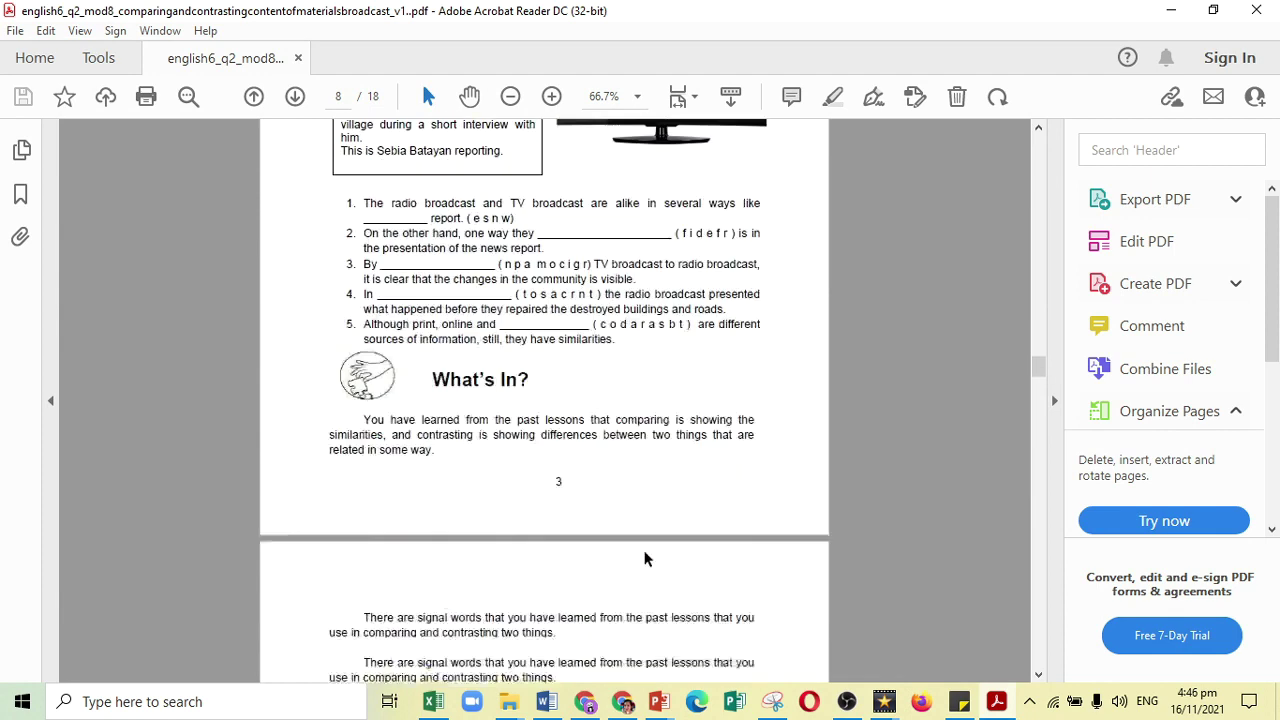
pyautogui.scroll(-1, 526, 584)
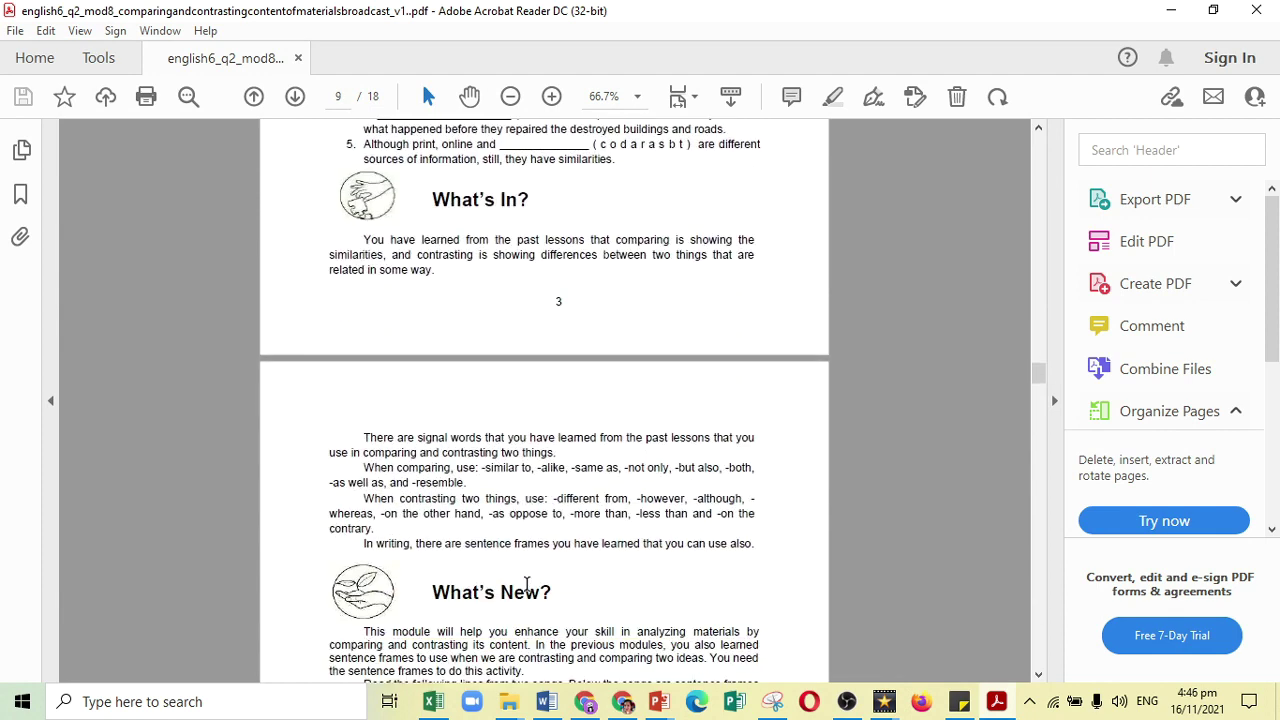
pyautogui.scroll(-7, 547, 455)
pyautogui.scroll(-11, 542, 428)
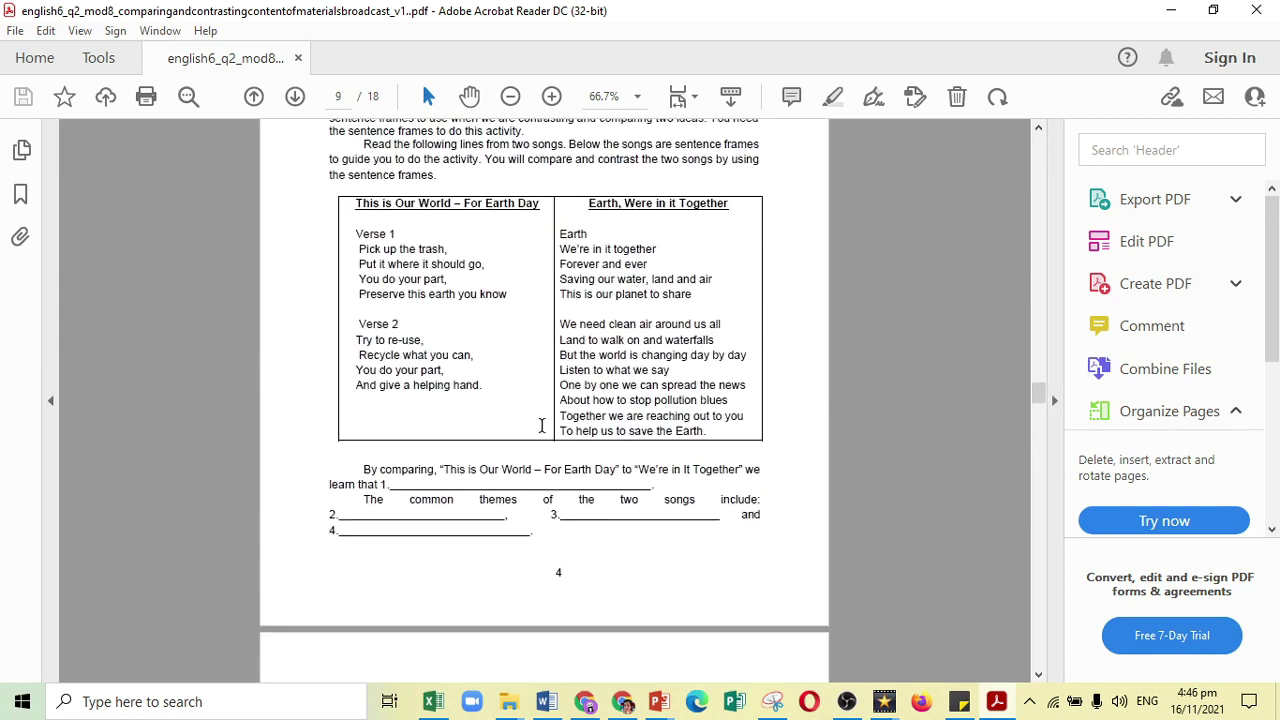
pyautogui.scroll(-7, 542, 432)
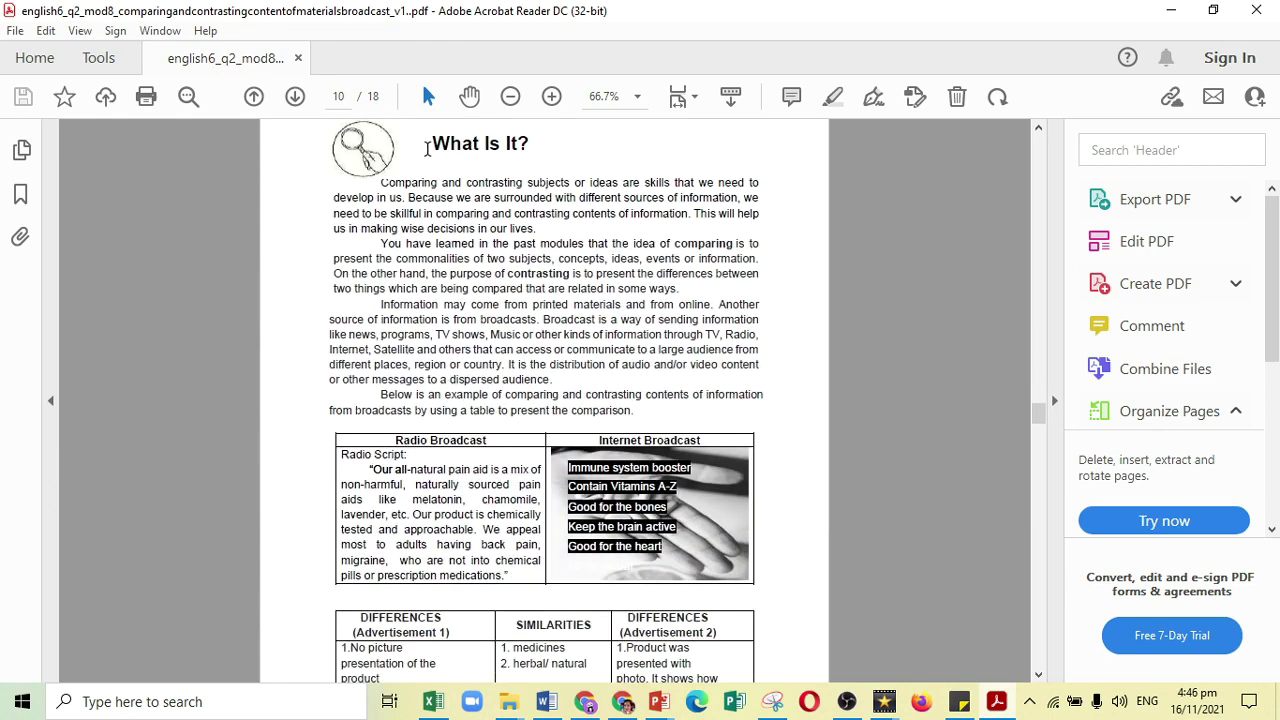
pyautogui.moveTo(424, 146); pyautogui.dragTo(533, 154)
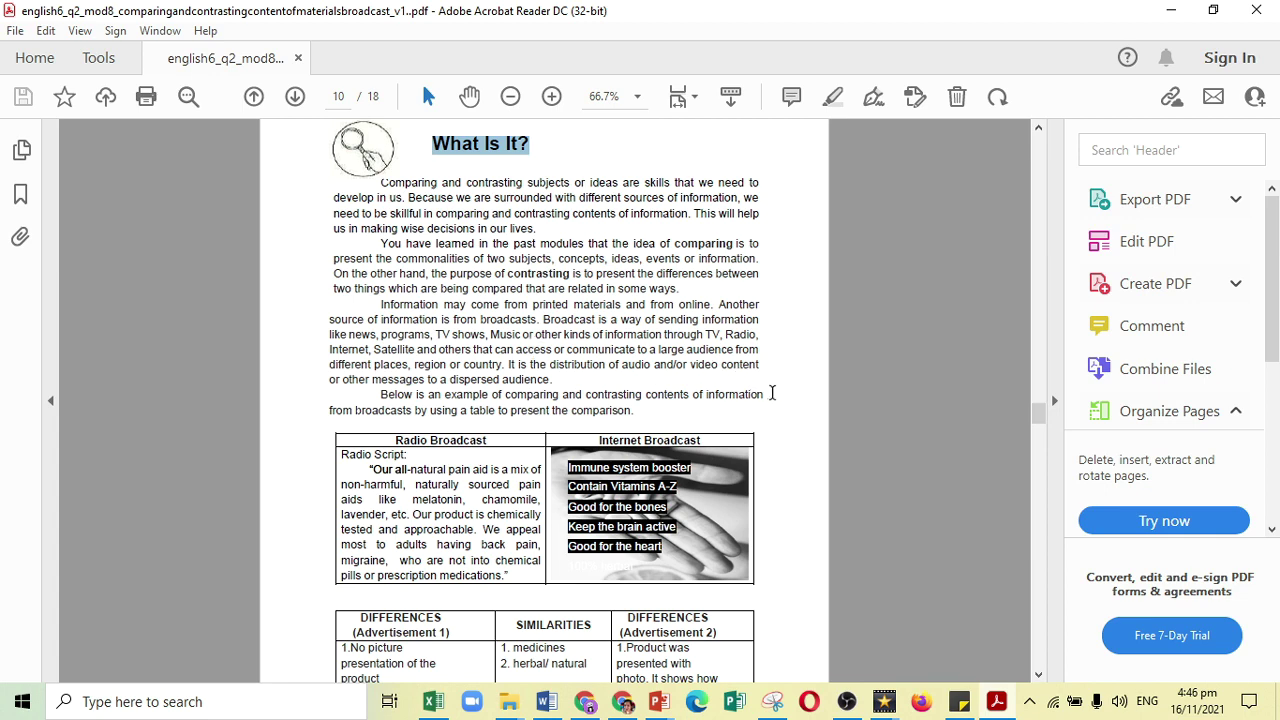
pyautogui.click(772, 395)
pyautogui.scroll(-3, 772, 398)
pyautogui.scroll(-10, 772, 400)
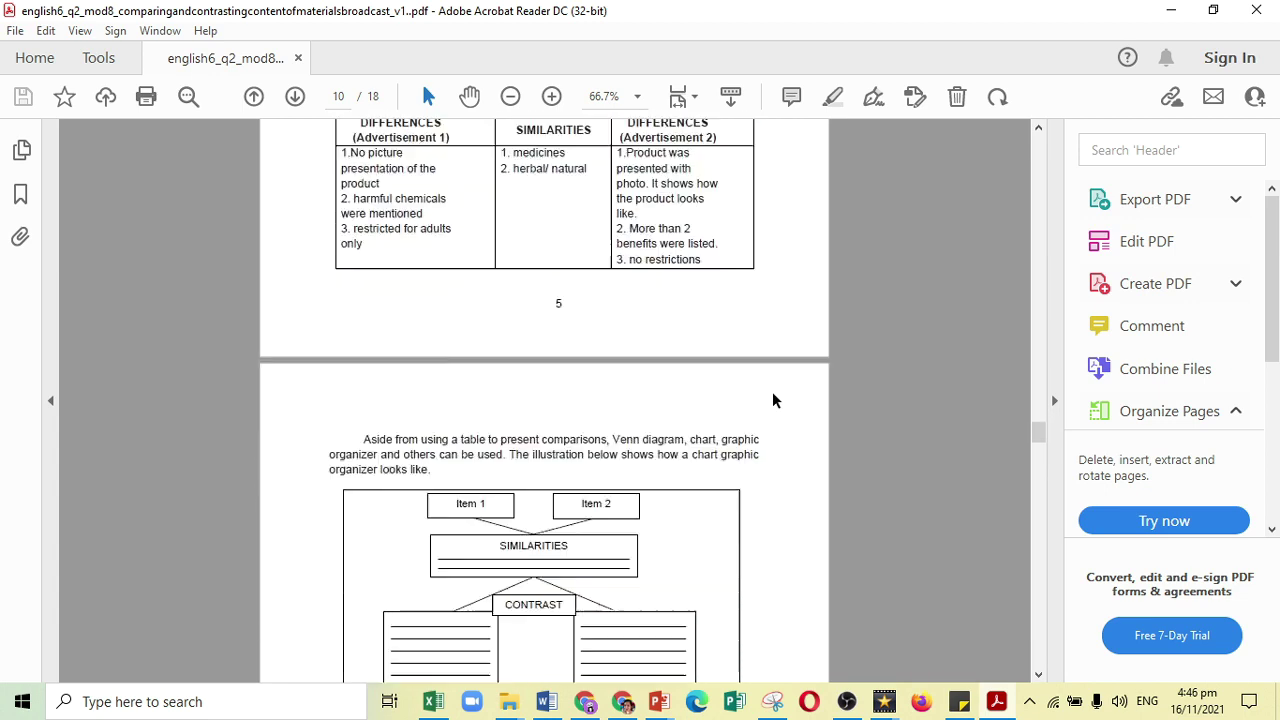
pyautogui.scroll(11, 772, 400)
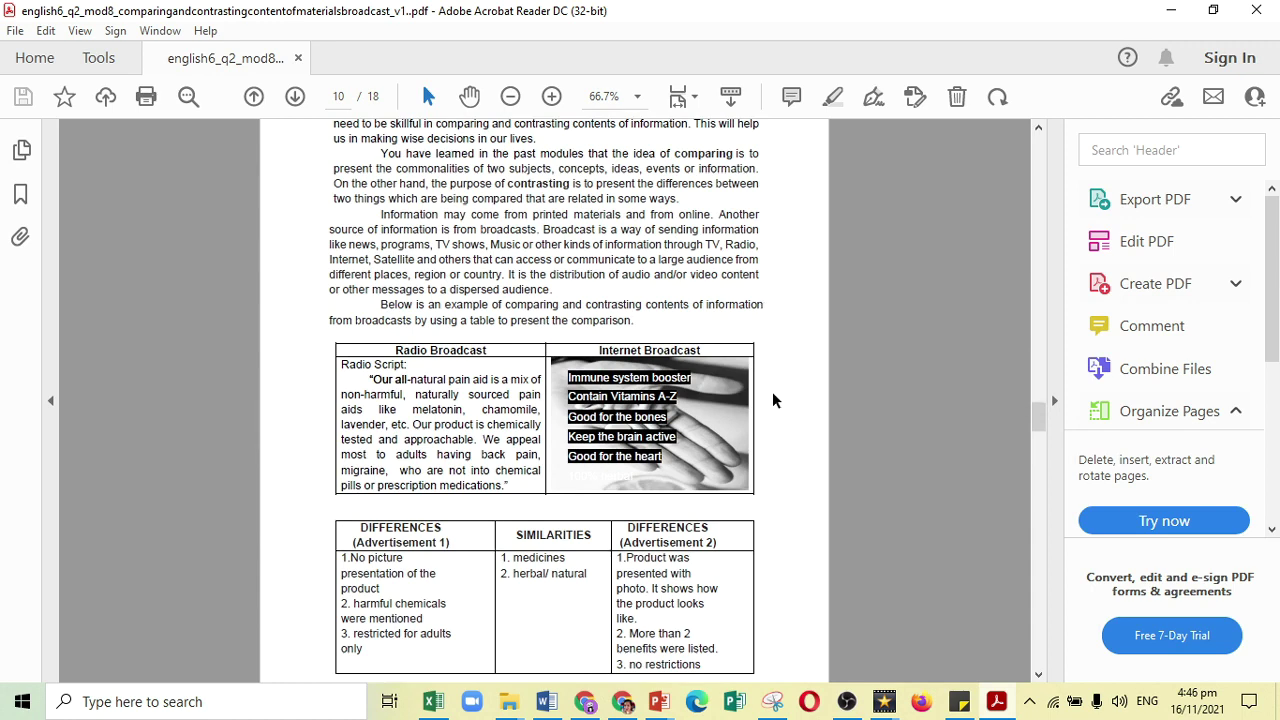
# Capture the "What Is It?" page at 46.7% zoom with Snipping Tool, from its heading down to the differences and similarities table, and save the snip
pyautogui.scroll(-2, 772, 400)
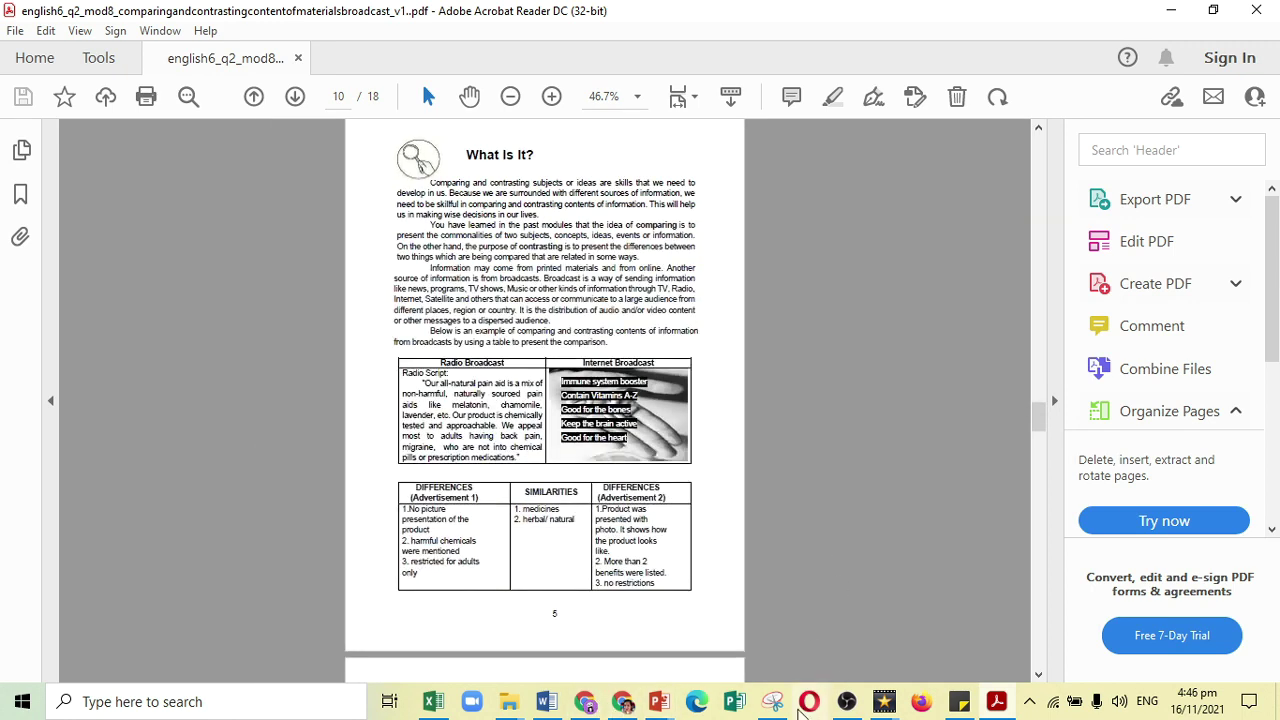
pyautogui.click(772, 701)
pyautogui.click(258, 65)
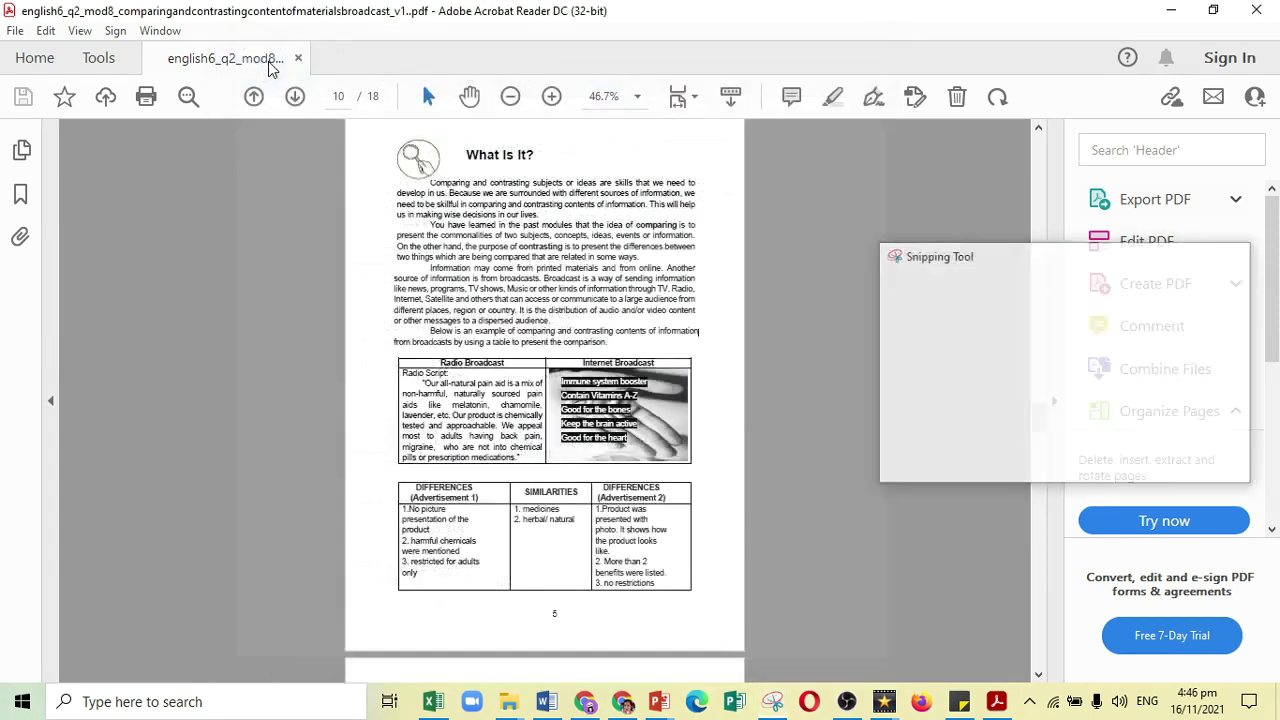
pyautogui.moveTo(375, 131); pyautogui.dragTo(712, 609)
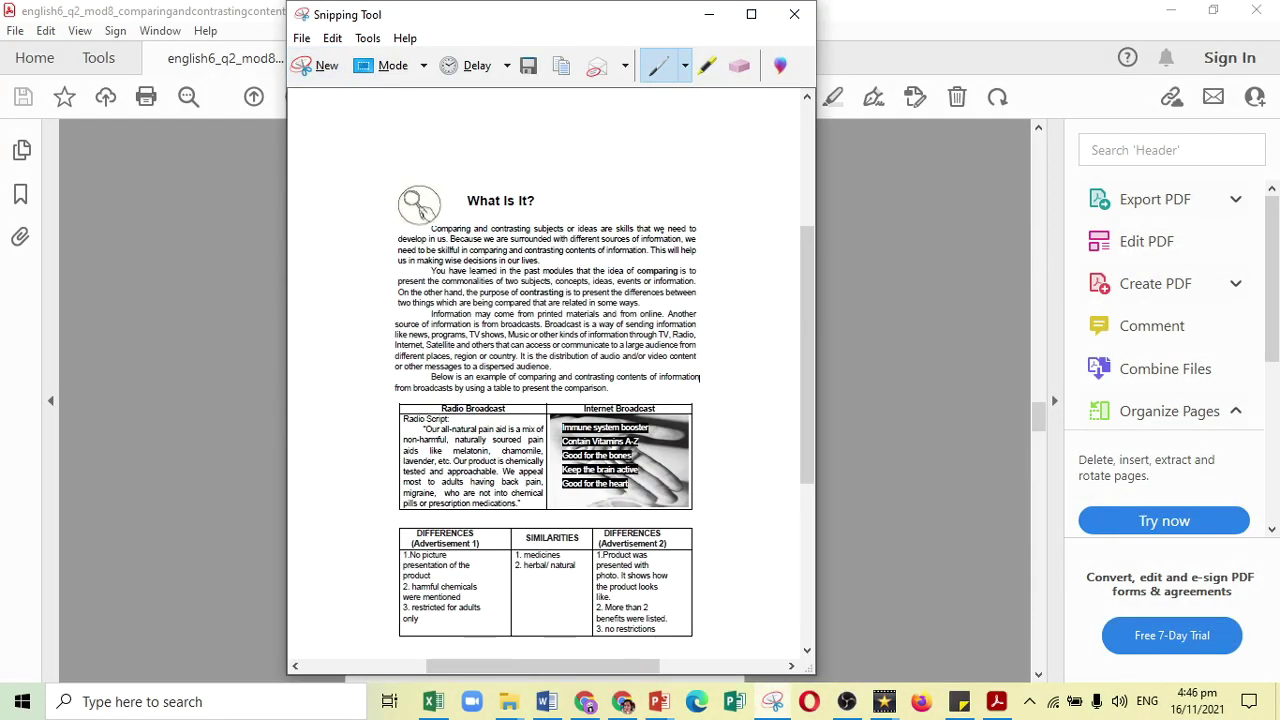
pyautogui.click(318, 68)
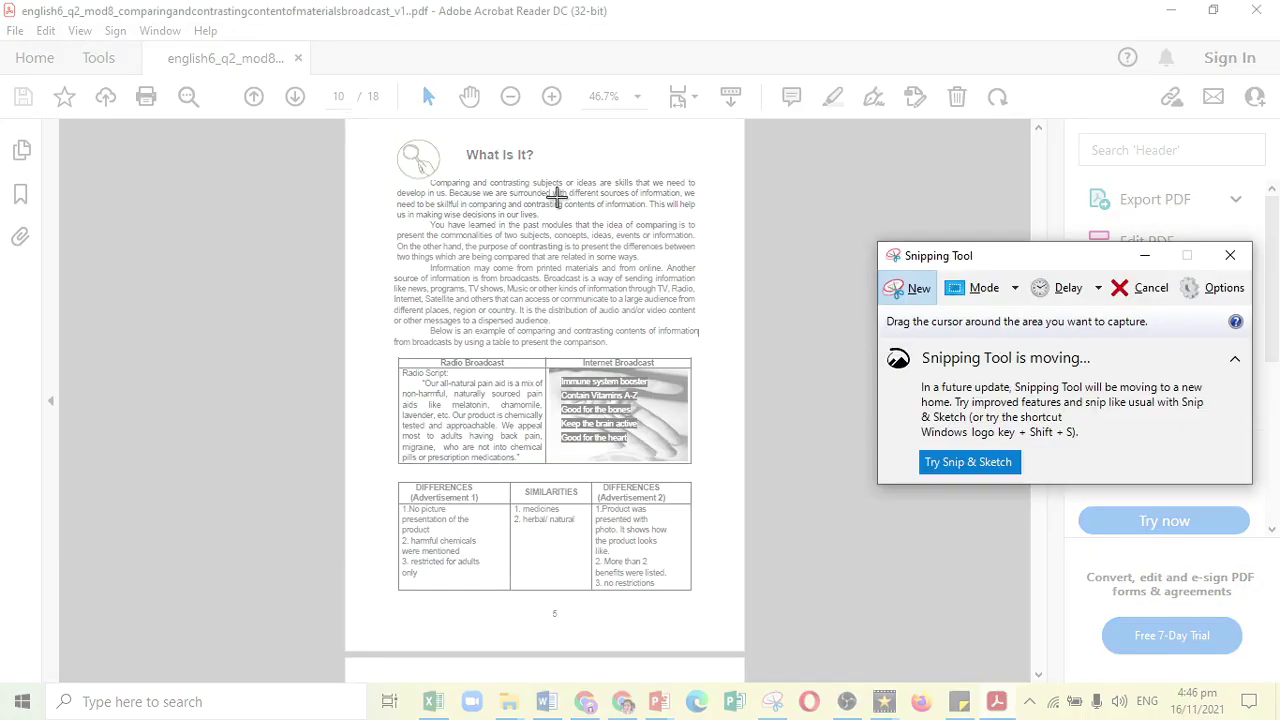
pyautogui.moveTo(379, 126); pyautogui.dragTo(709, 606)
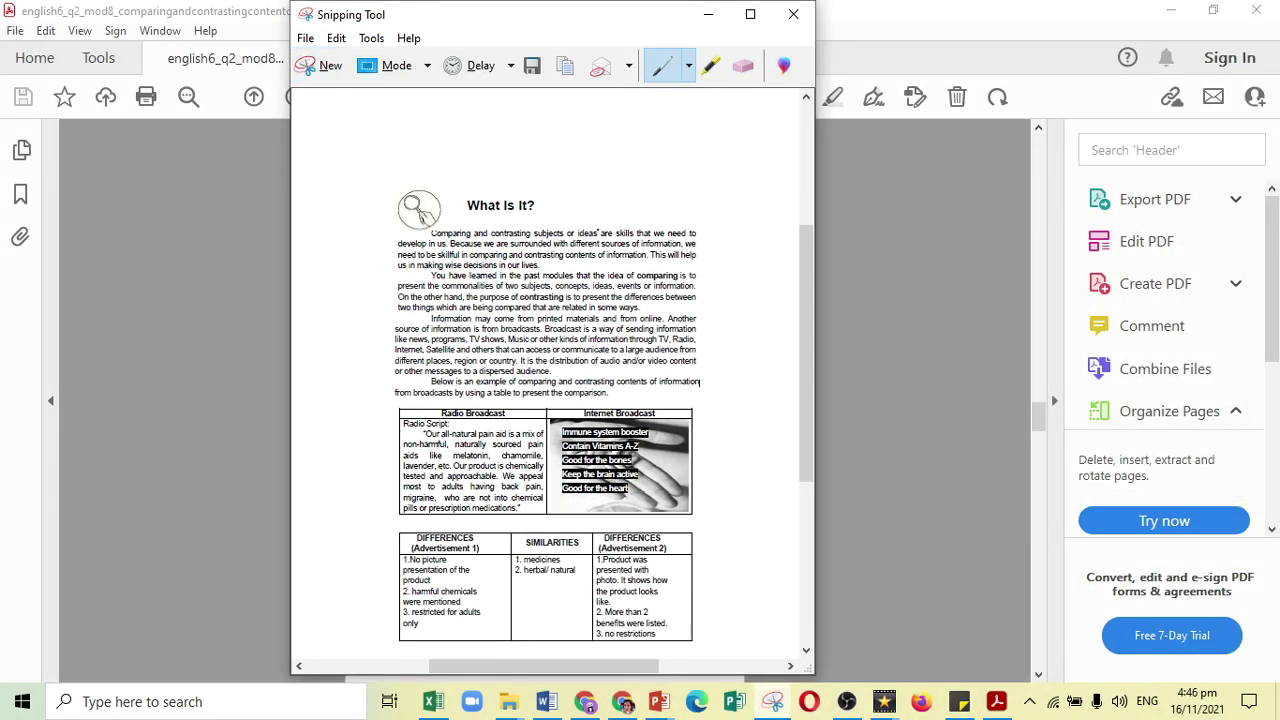
pyautogui.click(305, 38)
pyautogui.click(340, 86)
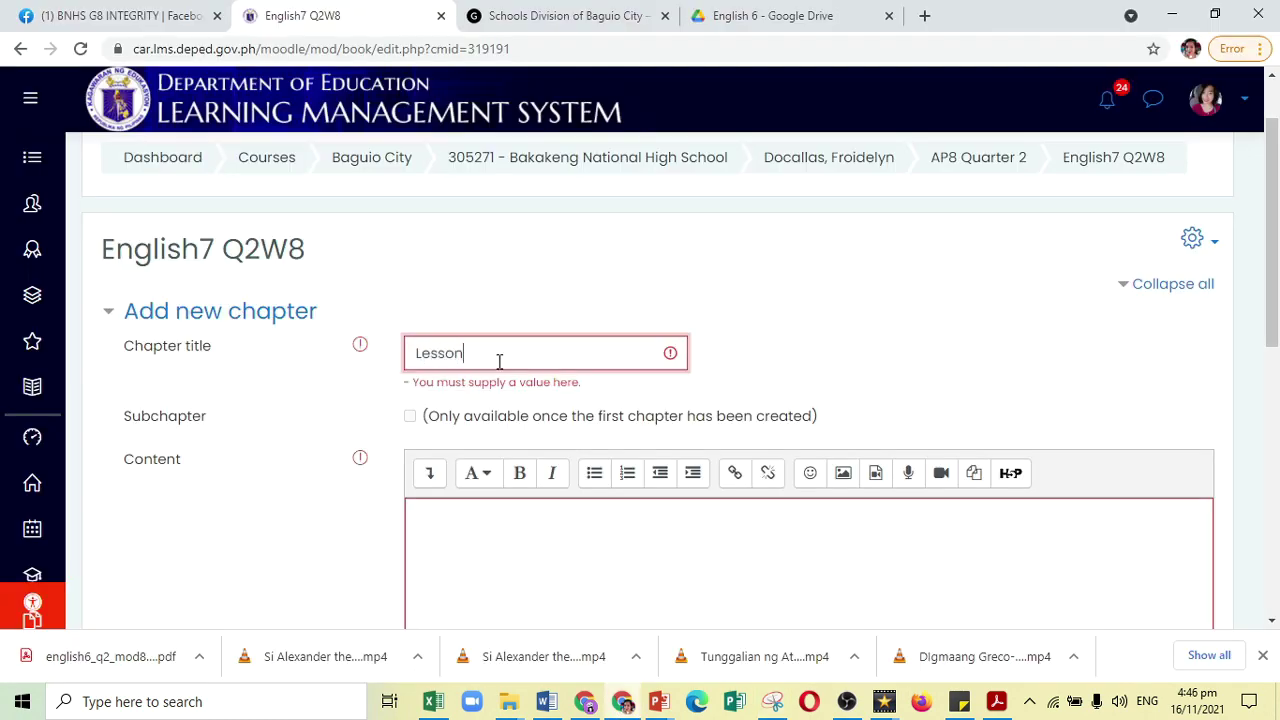
# In the Chrome chapter form, title the chapter "Lesson 1" and insert the "What Is It?" snip as an image in its content
pyautogui.click(852, 466)
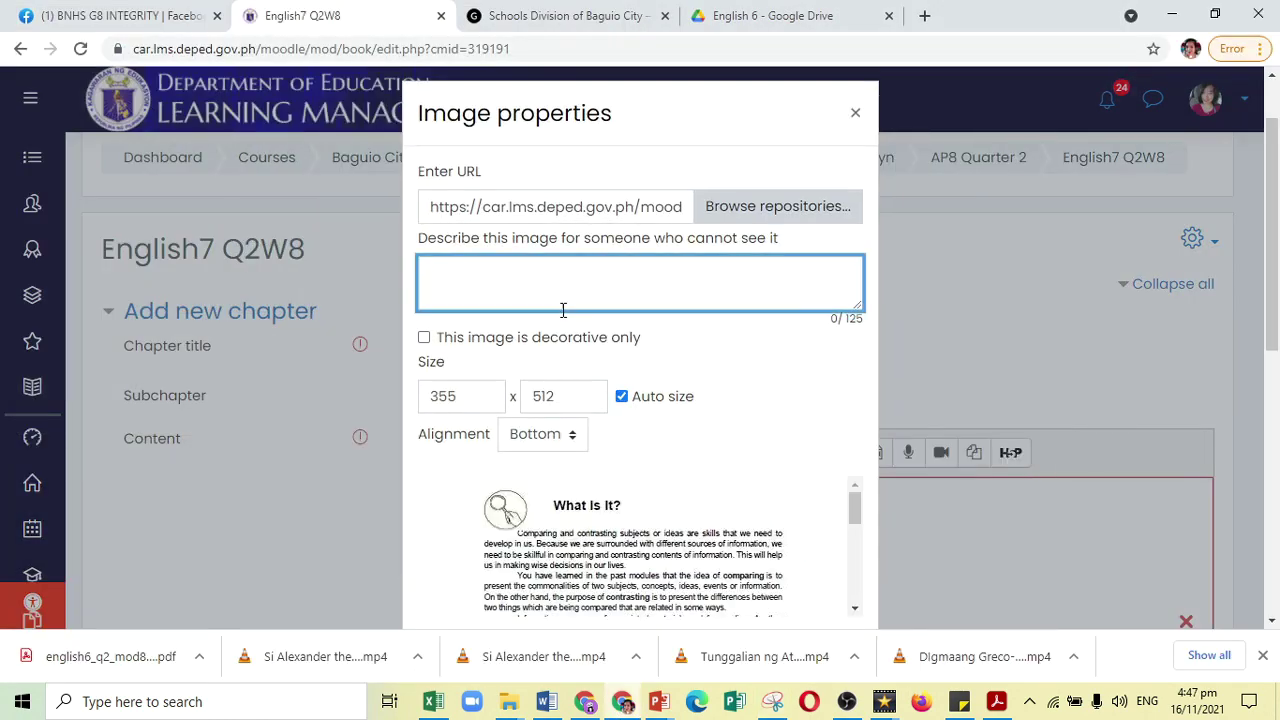
pyautogui.scroll(-3, 562, 310)
pyautogui.scroll(-5, 634, 425)
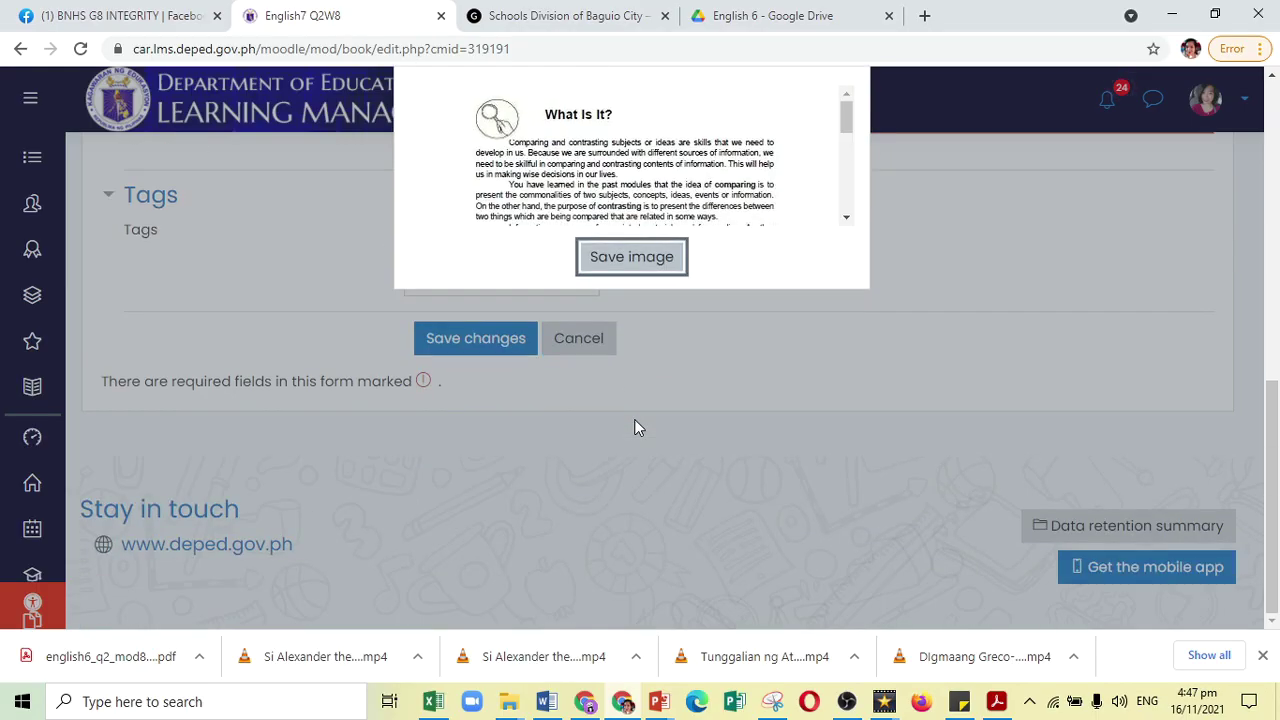
pyautogui.click(629, 256)
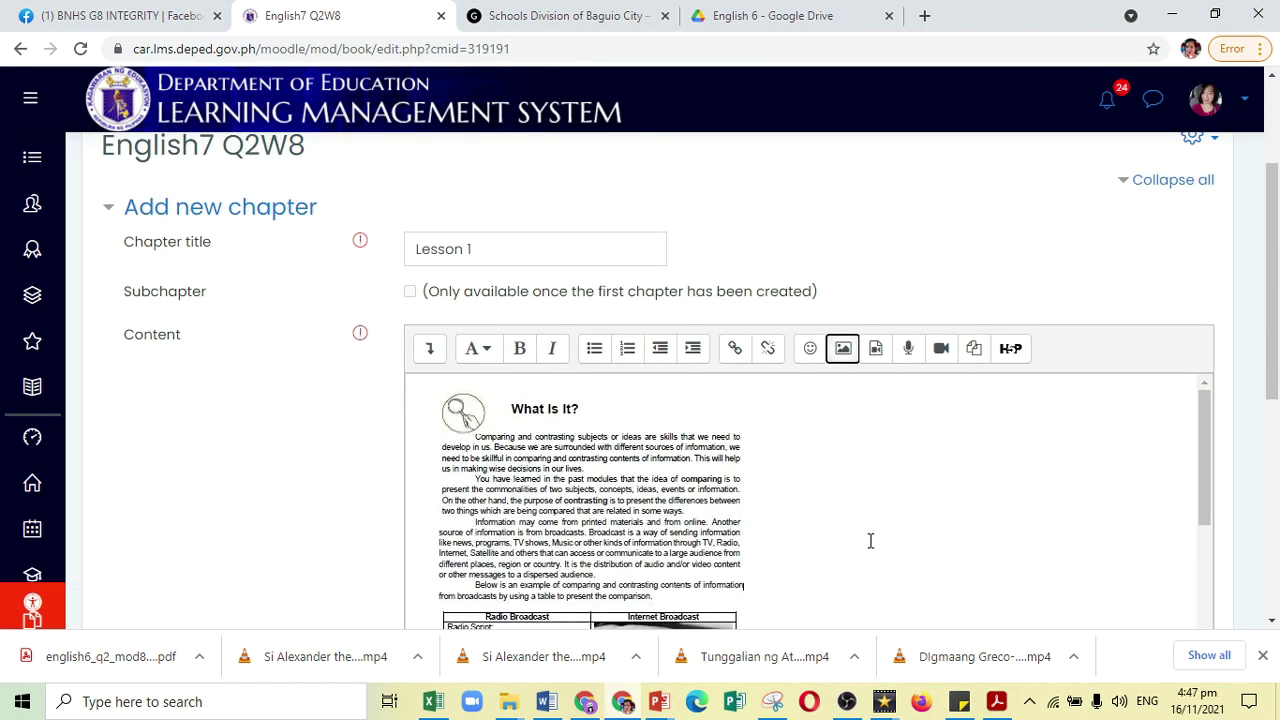
# Save the Lesson 1 chapter without adding tags
pyautogui.scroll(-6, 869, 537)
pyautogui.scroll(-3, 703, 478)
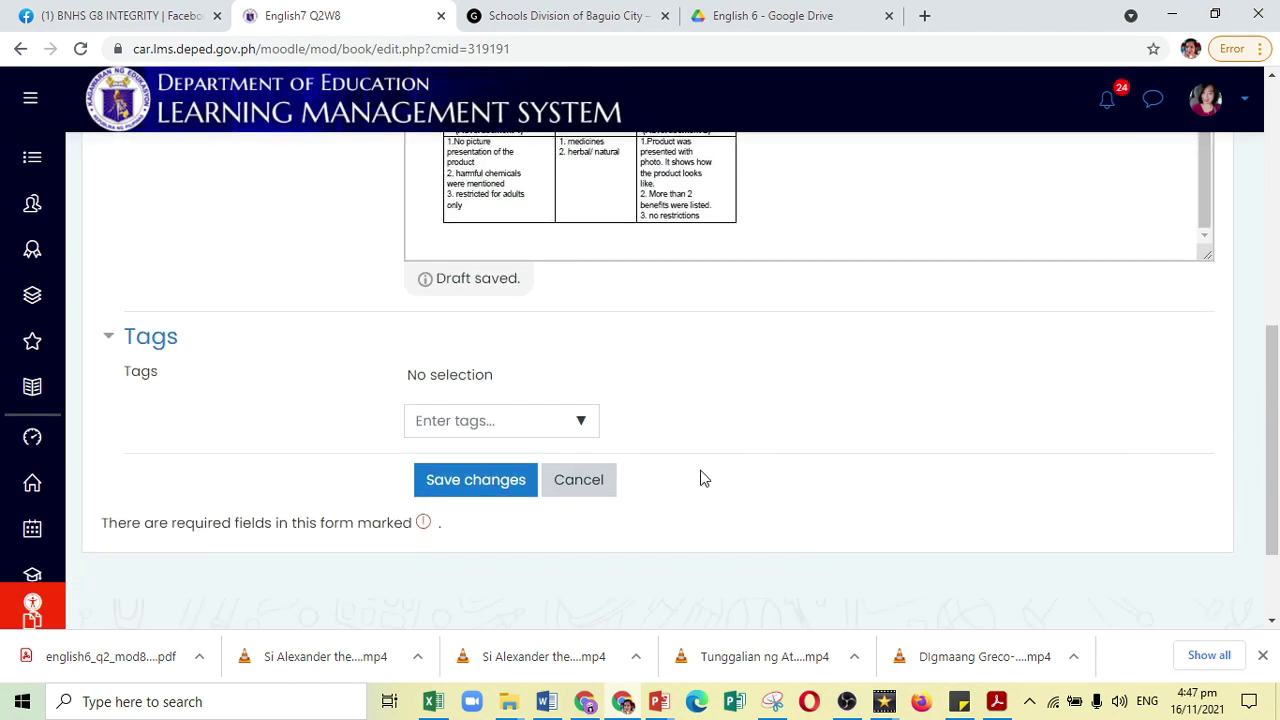
pyautogui.click(478, 436)
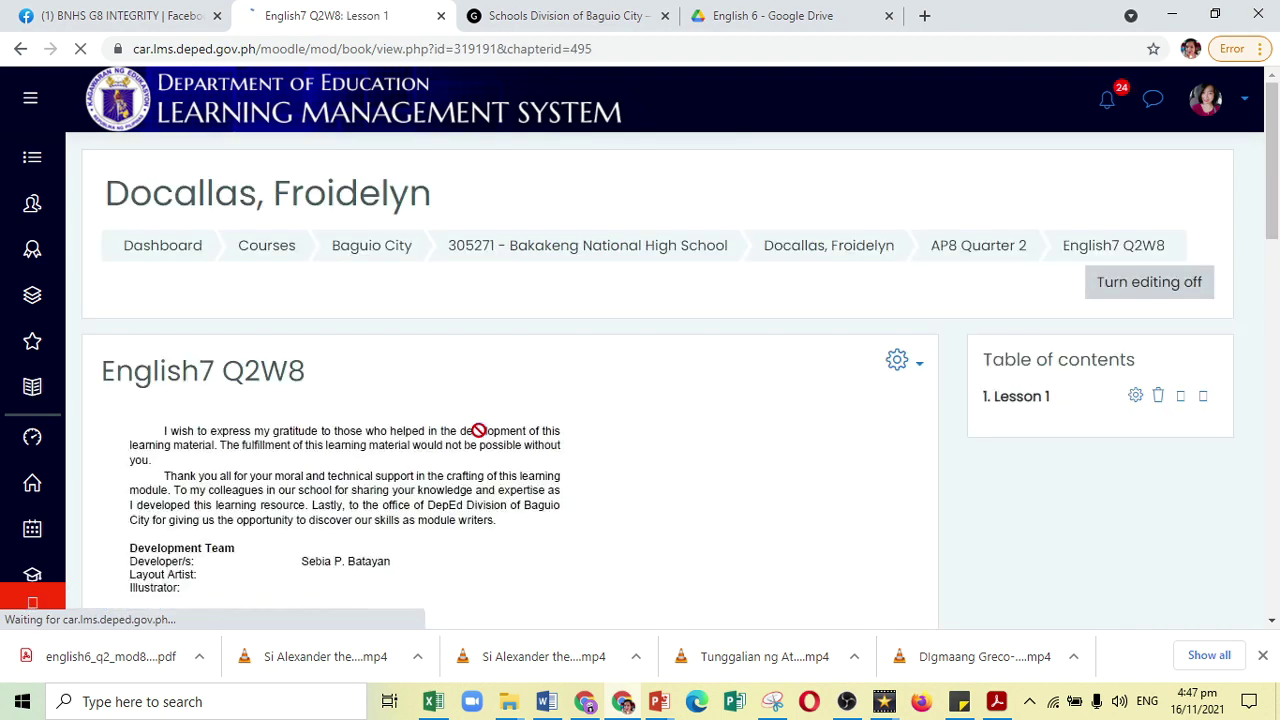
# Check the saved book page and open the form for adding a new chapter after Lesson 1
pyautogui.scroll(-2, 870, 482)
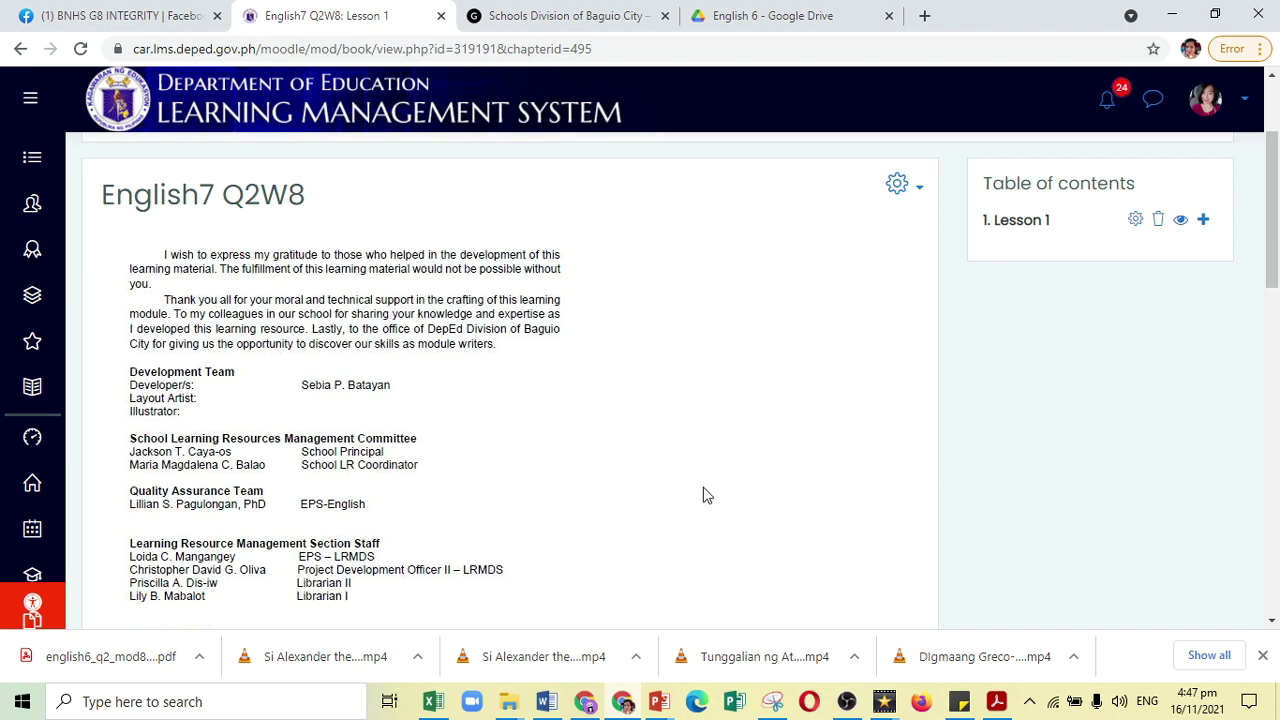
pyautogui.scroll(2, 722, 495)
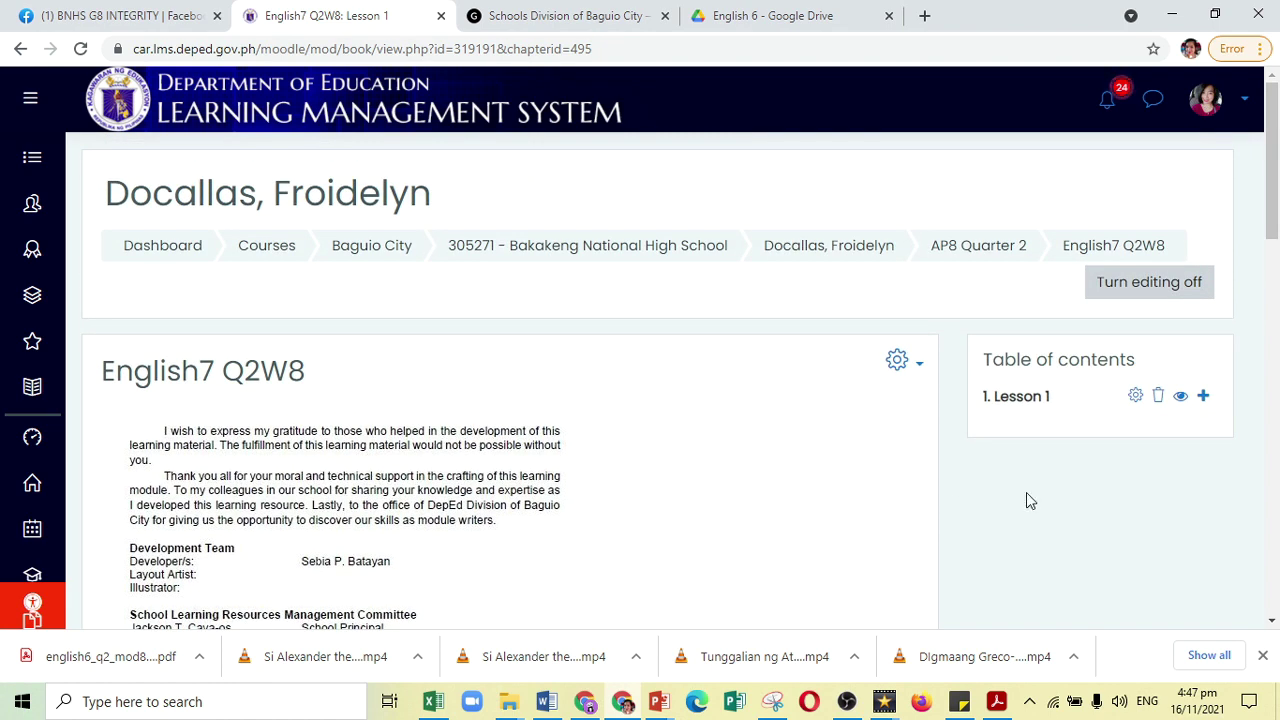
pyautogui.click(1204, 397)
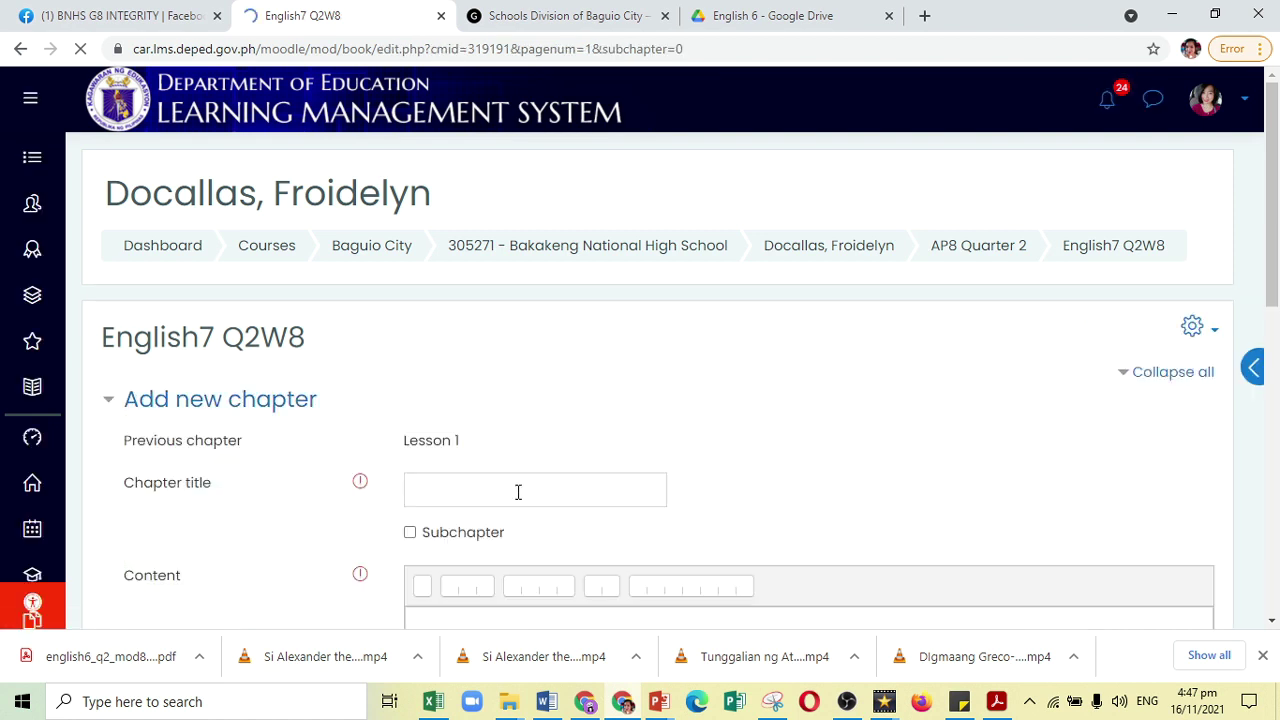
# Title the new chapter after Lesson 1 "Lesson 2" and place the cursor in its content area
pyautogui.click(518, 491)
pyautogui.scroll(-1, 517, 493)
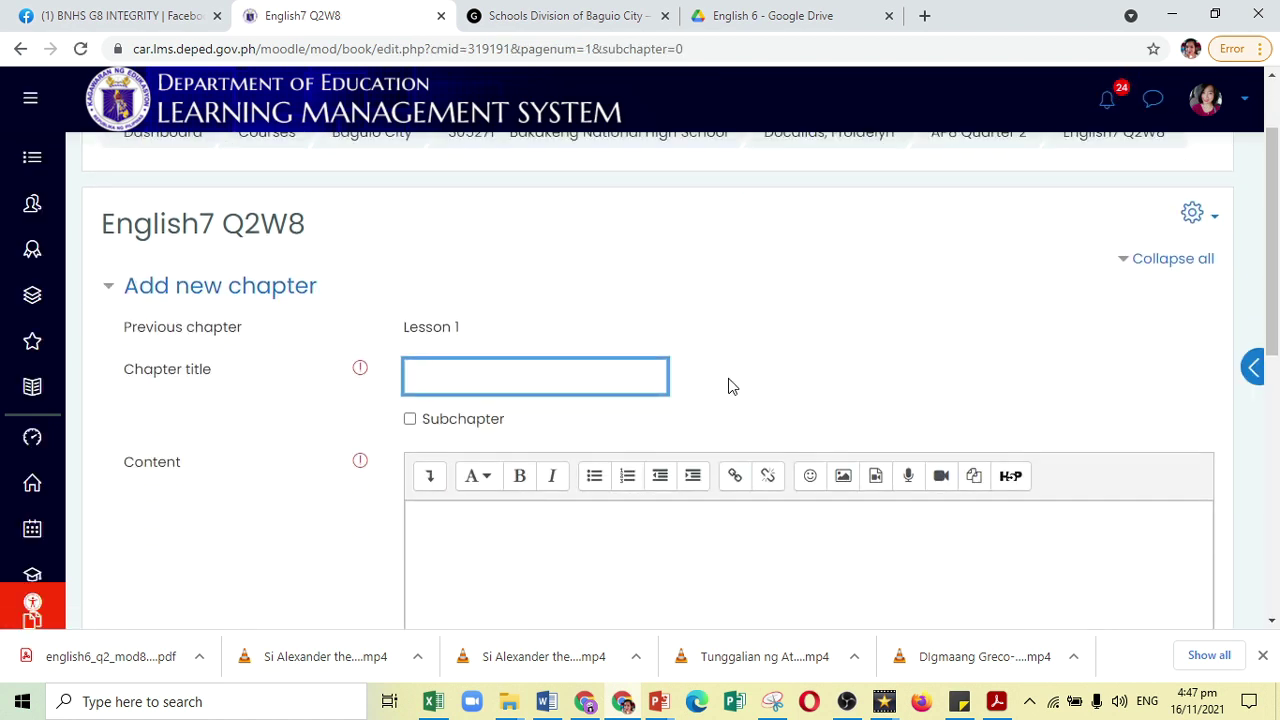
pyautogui.write('Lesson 2')
pyautogui.click(551, 571)
pyautogui.scroll(-2, 551, 571)
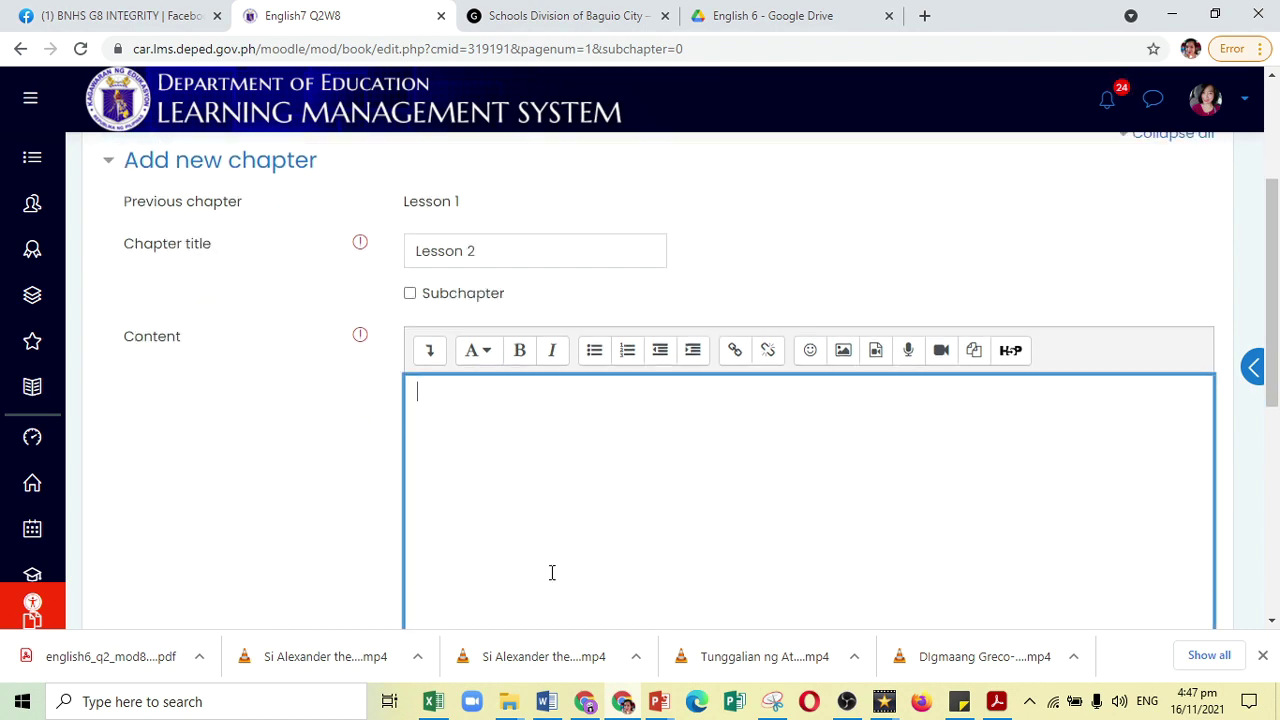
# Switch to the PDF in Acrobat Reader, snip the graphic organizer explanation and chart on page 11 with Snipping Tool, and save it as "lesson 2"
pyautogui.click(996, 701)
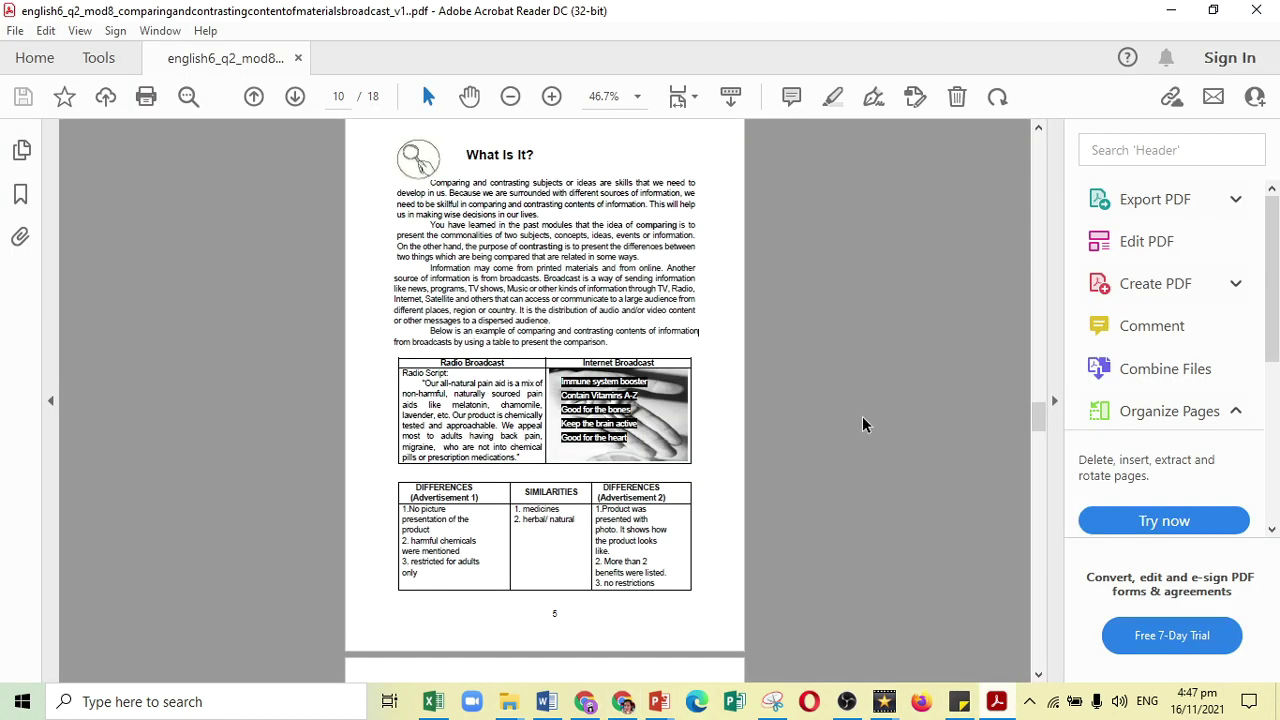
pyautogui.scroll(-5, 860, 420)
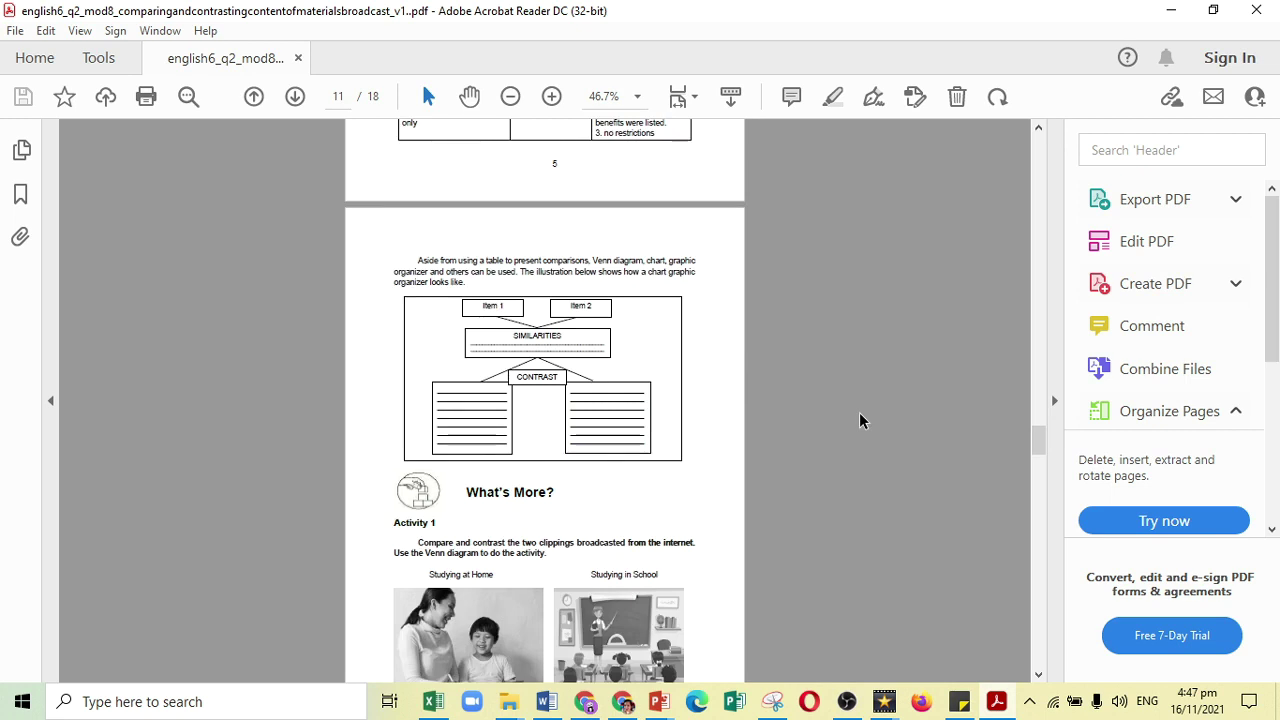
pyautogui.scroll(-1, 860, 420)
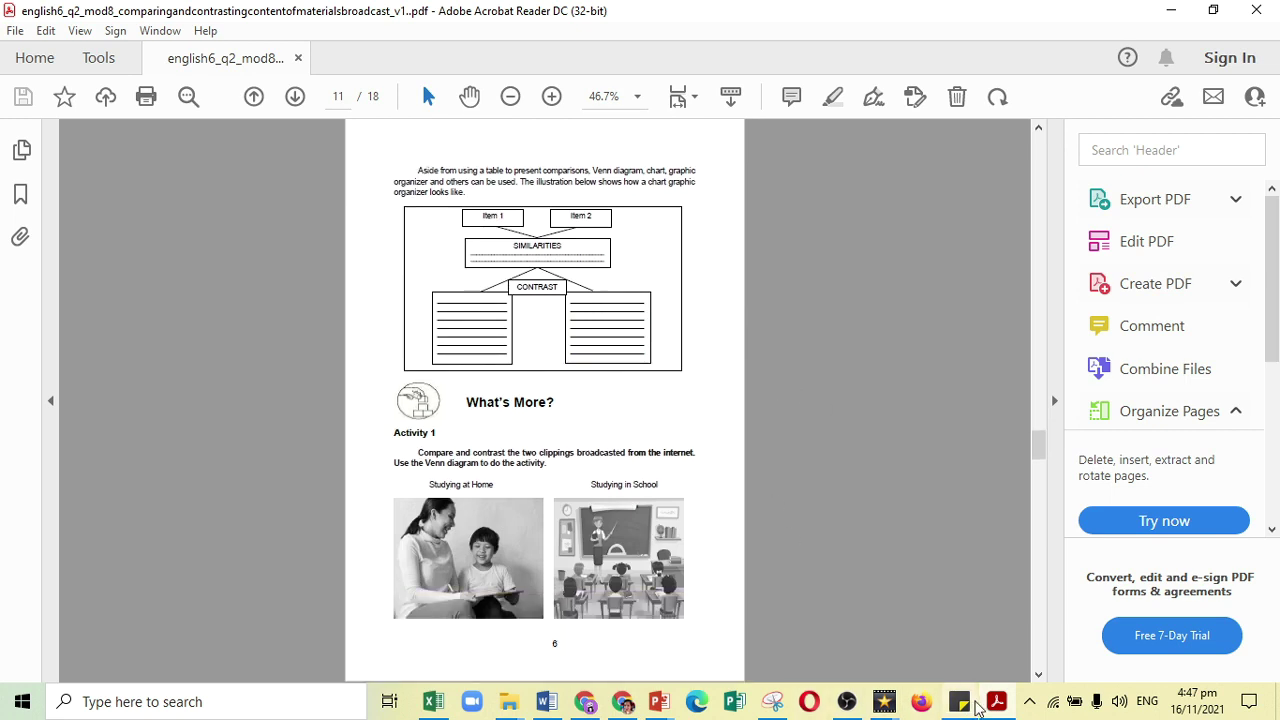
pyautogui.click(772, 701)
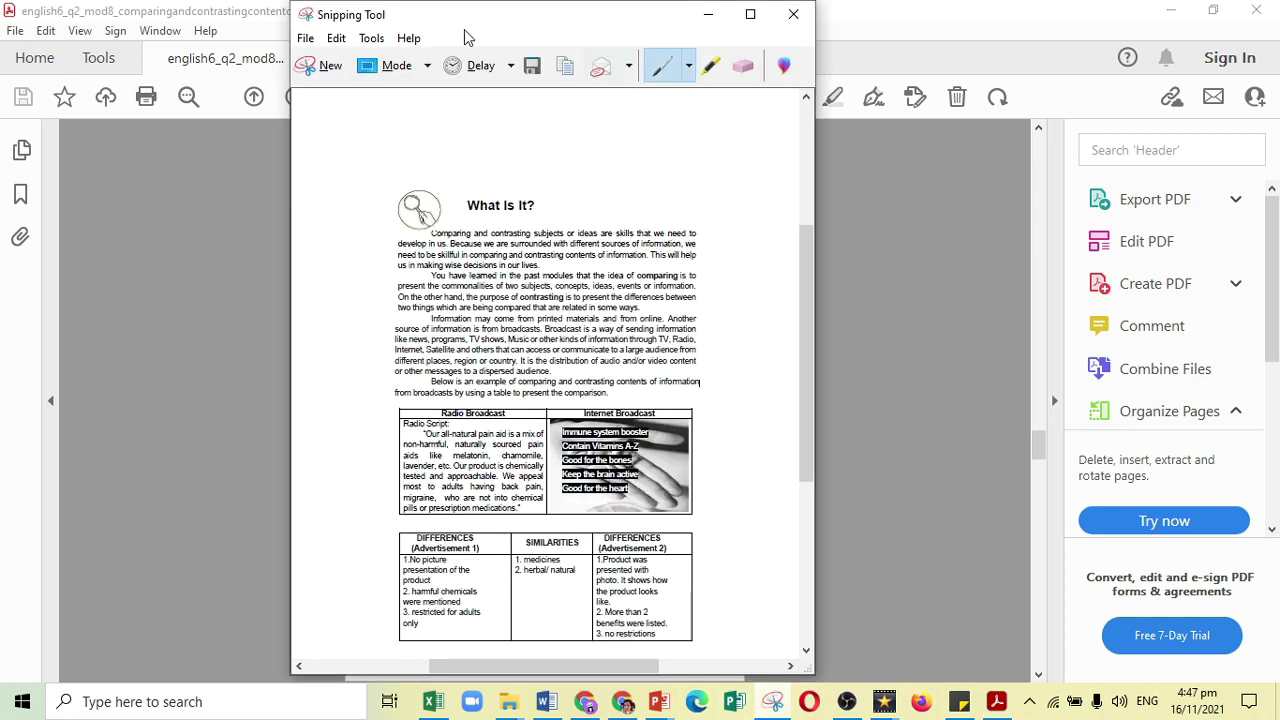
pyautogui.click(314, 66)
pyautogui.moveTo(421, 81); pyautogui.dragTo(1000, 620)
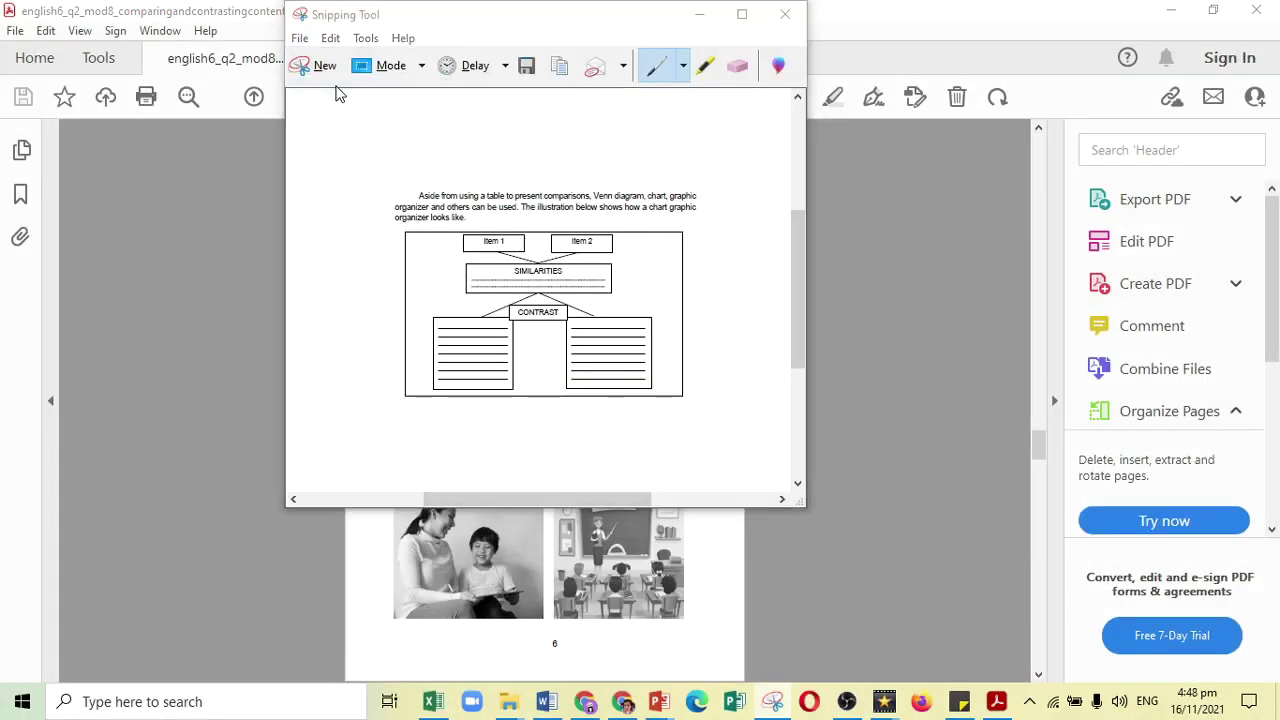
pyautogui.click(526, 66)
pyautogui.write('lesson 2')
pyautogui.click(762, 465)
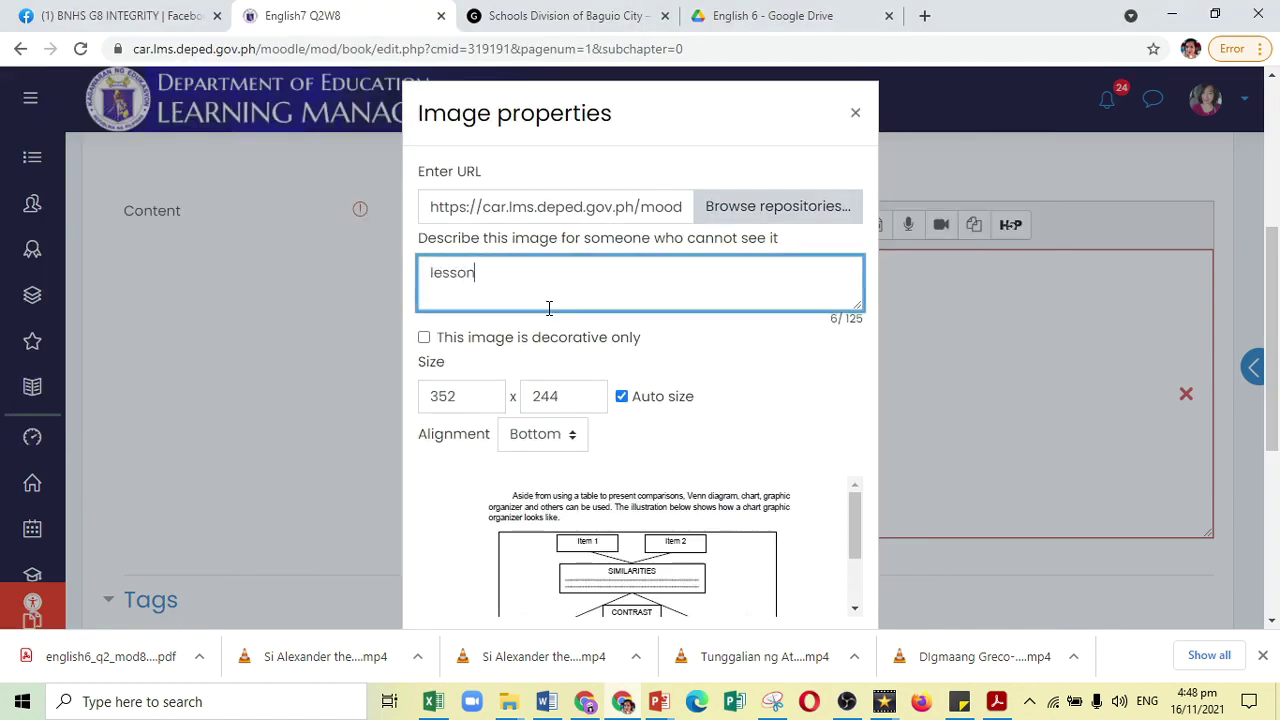
# Finish the organizer image's description as "lesson 2", insert the image into the chapter content, and save the chapter
pyautogui.write('2')
pyautogui.scroll(-5, 640, 400)
pyautogui.click(631, 594)
pyautogui.click(466, 517)
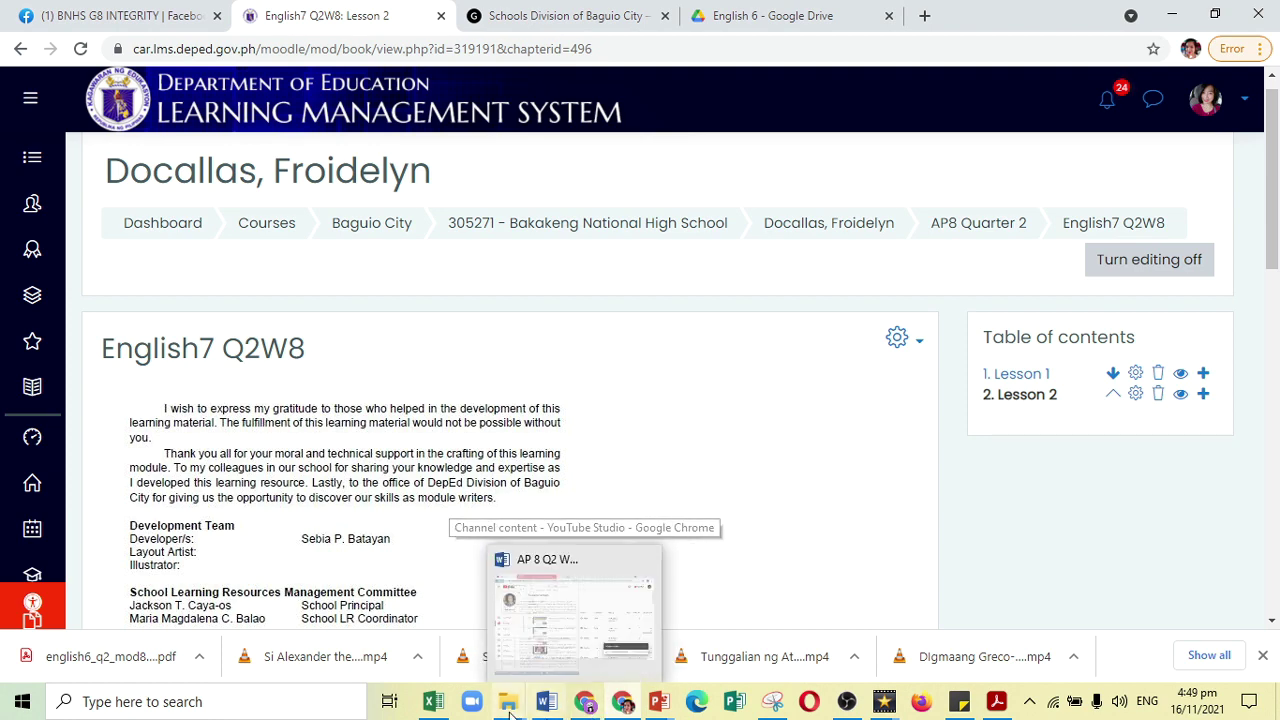
# Switch to the Downloads folder in File Explorer and open the english6_q2_mod8 PDF module with Word (desktop)
pyautogui.moveTo(505, 706)
pyautogui.click(420, 613)
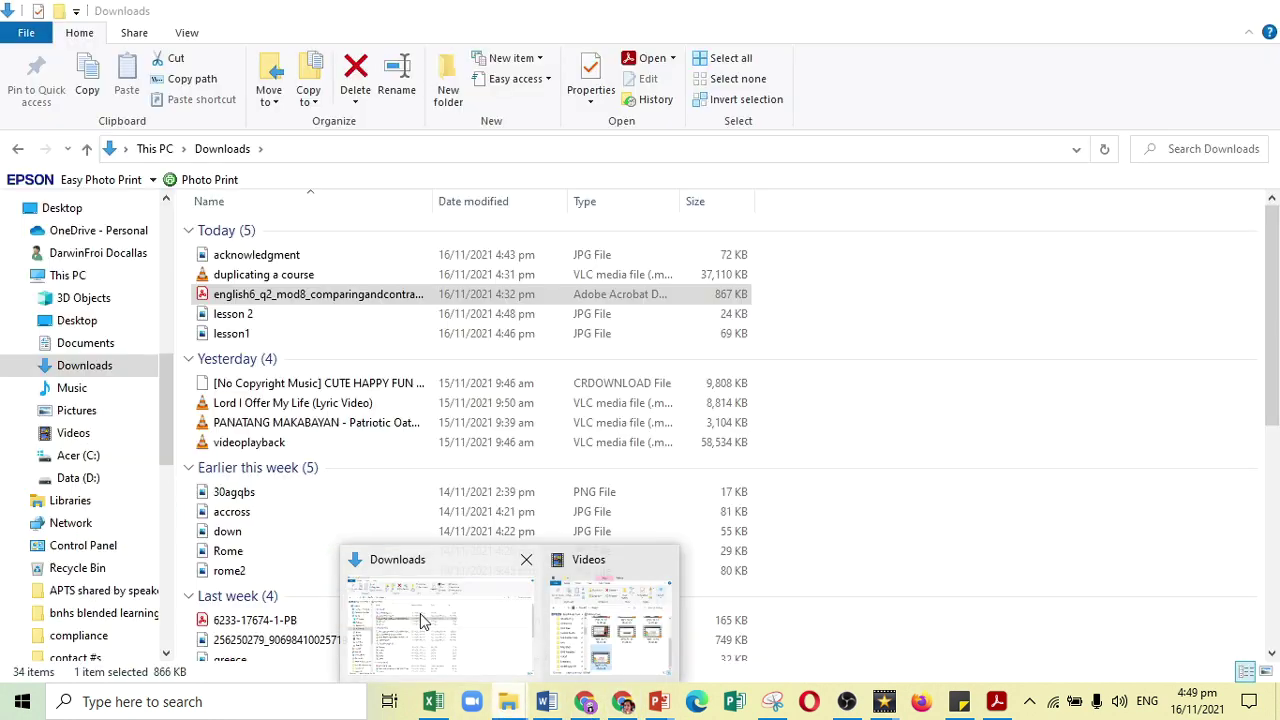
pyautogui.rightClick(283, 298)
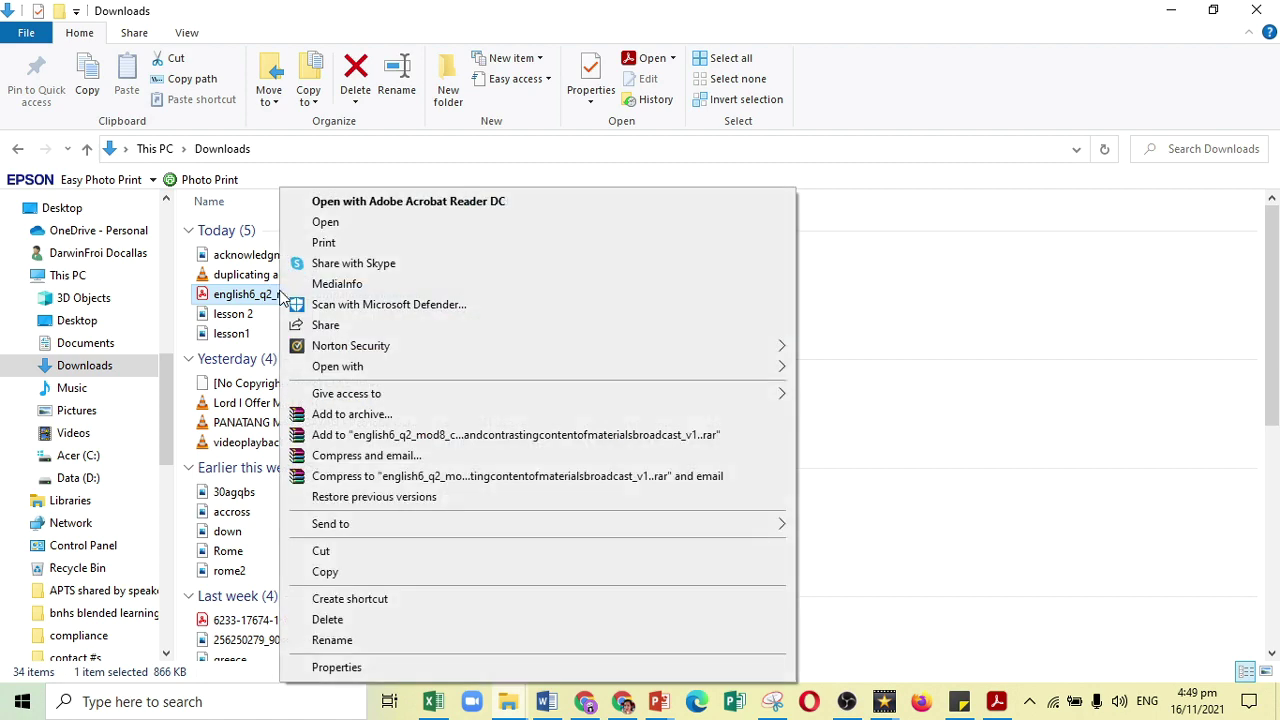
pyautogui.moveTo(473, 373)
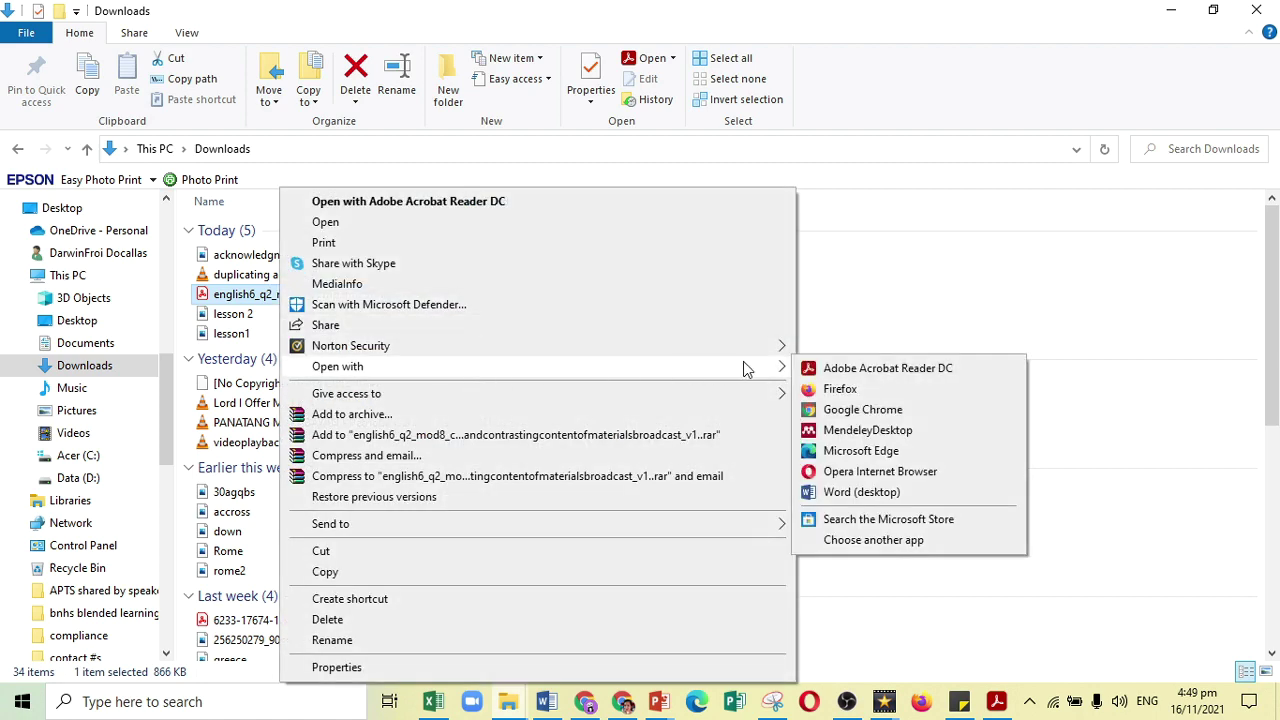
pyautogui.click(855, 492)
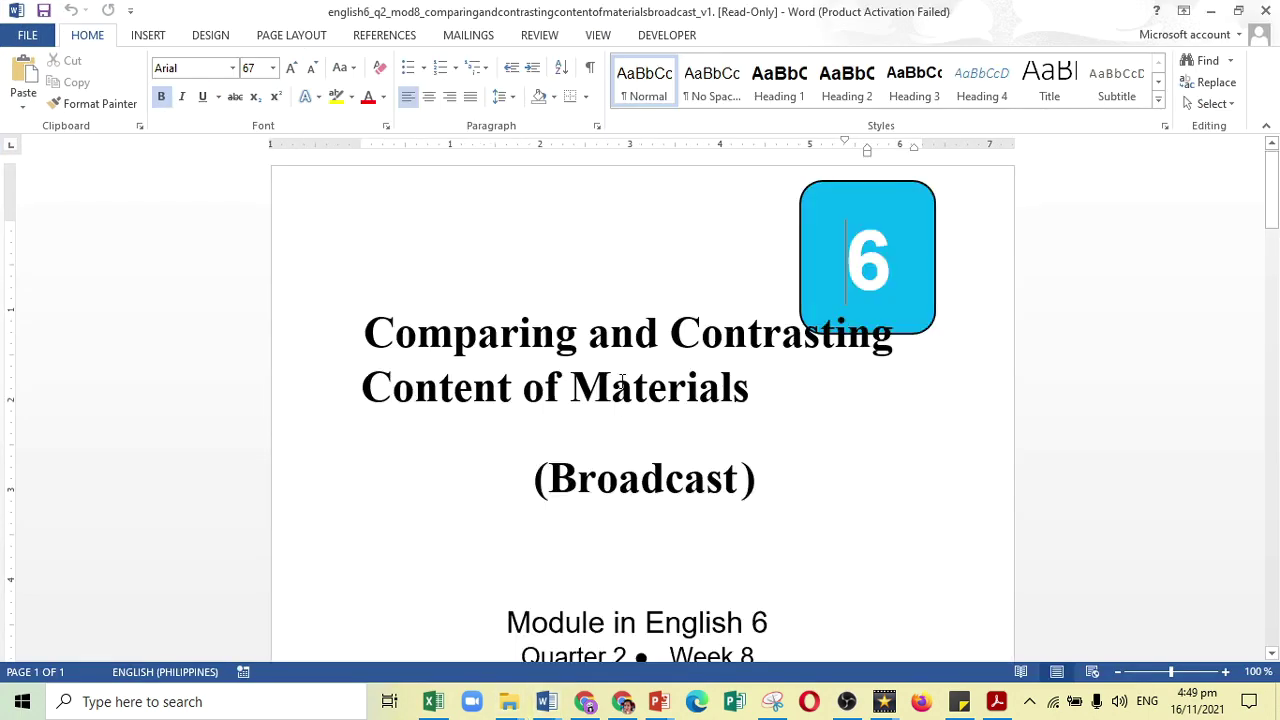
# Copy the "What Is It?" text in Word, from "Comparing and contrasting subjects" through the Radio Broadcast and Internet Broadcast table
pyautogui.scroll(-20, 622, 380)
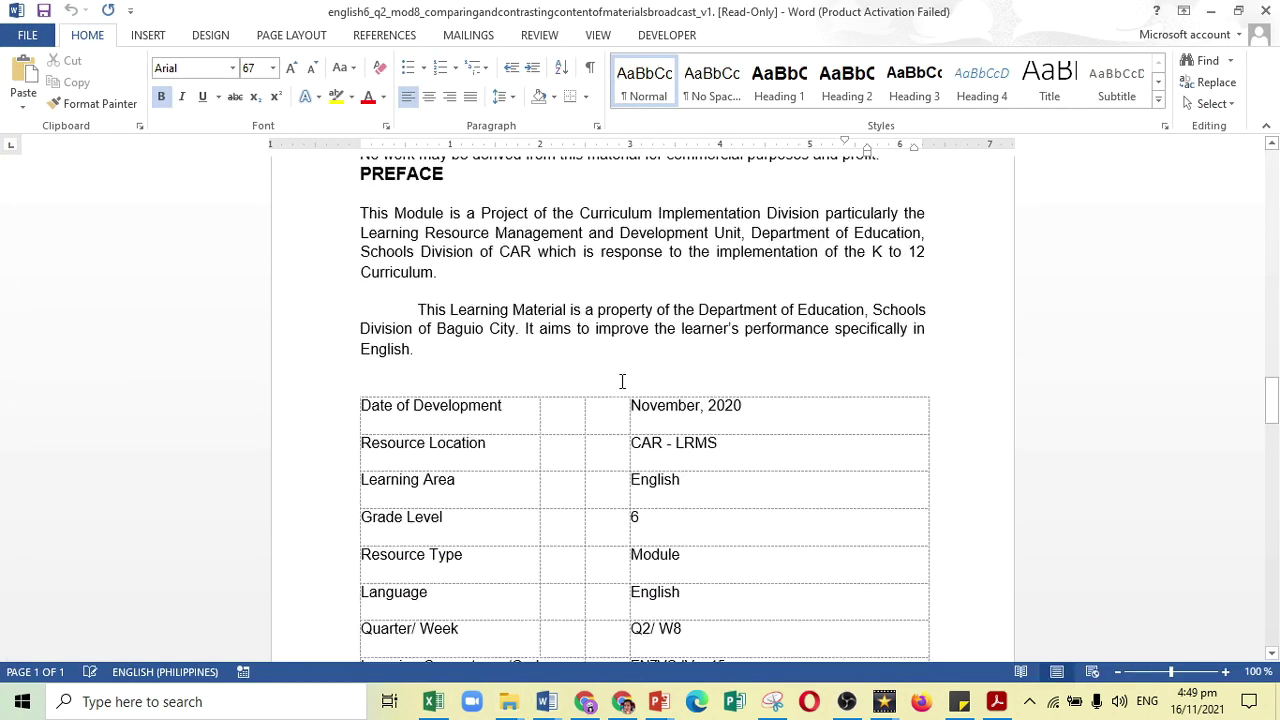
pyautogui.scroll(-15, 621, 381)
pyautogui.scroll(-15, 621, 385)
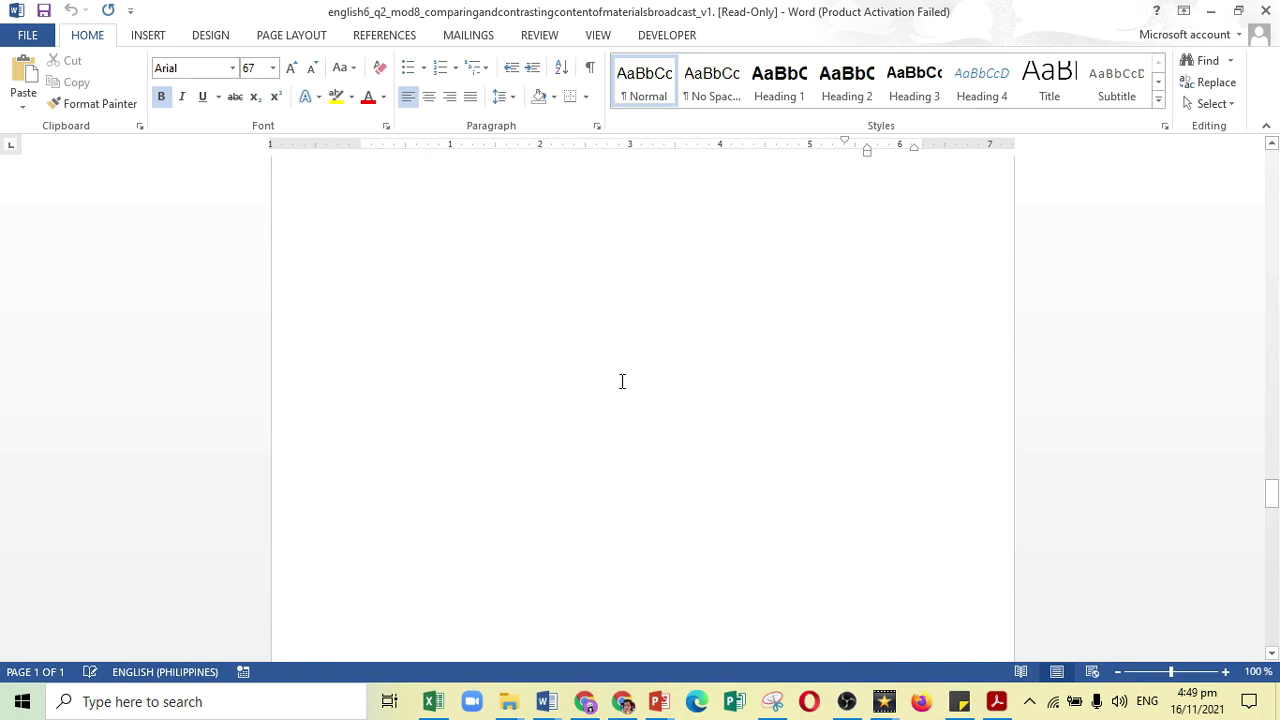
pyautogui.scroll(-15, 622, 381)
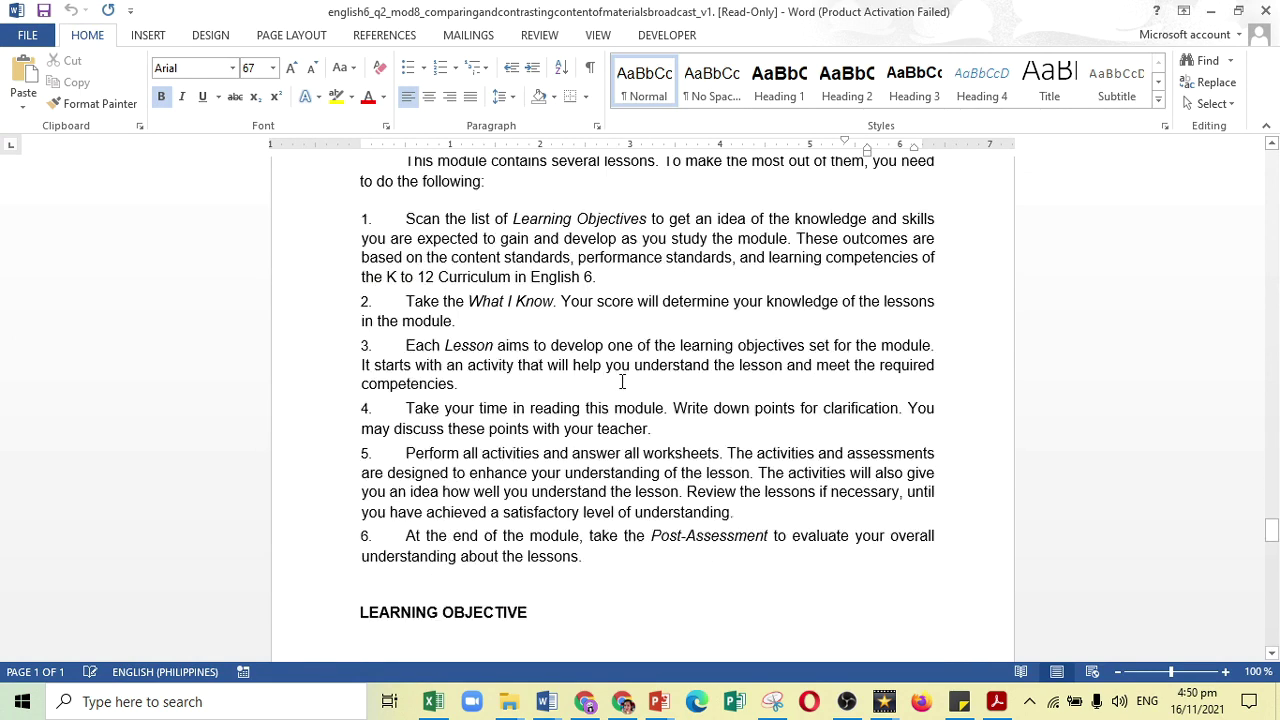
pyautogui.scroll(-15, 621, 381)
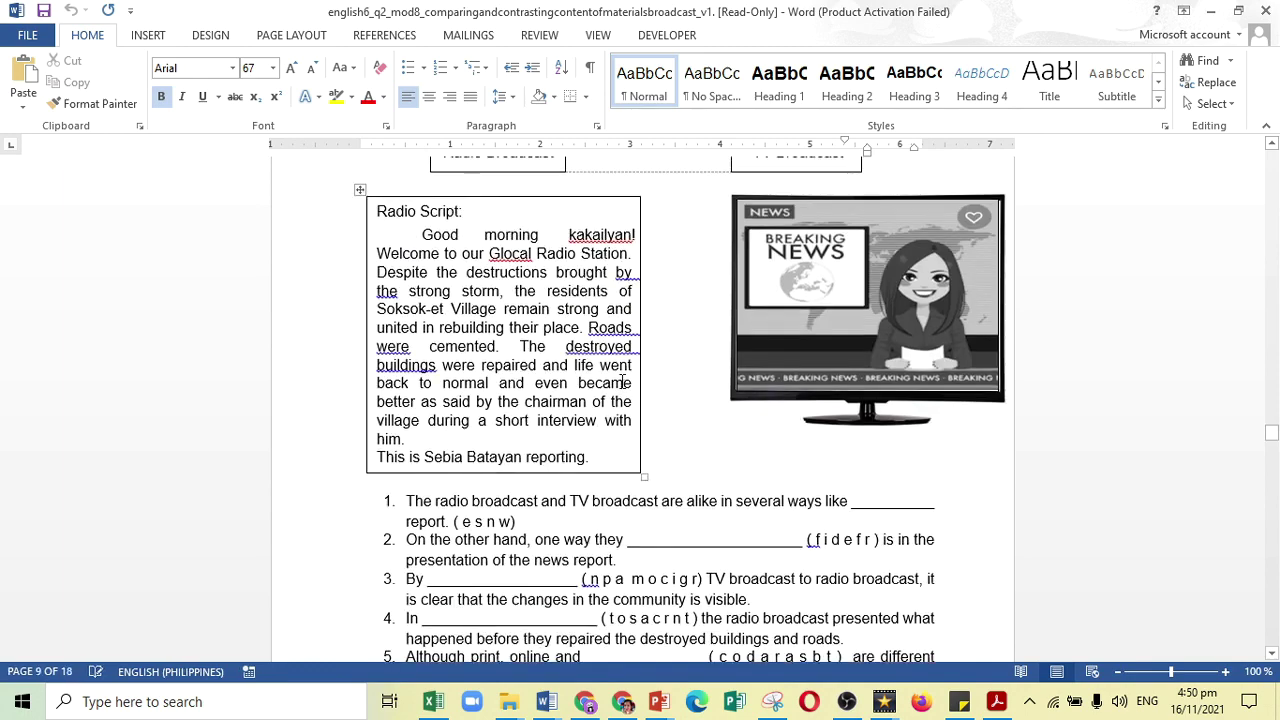
pyautogui.scroll(-15, 621, 381)
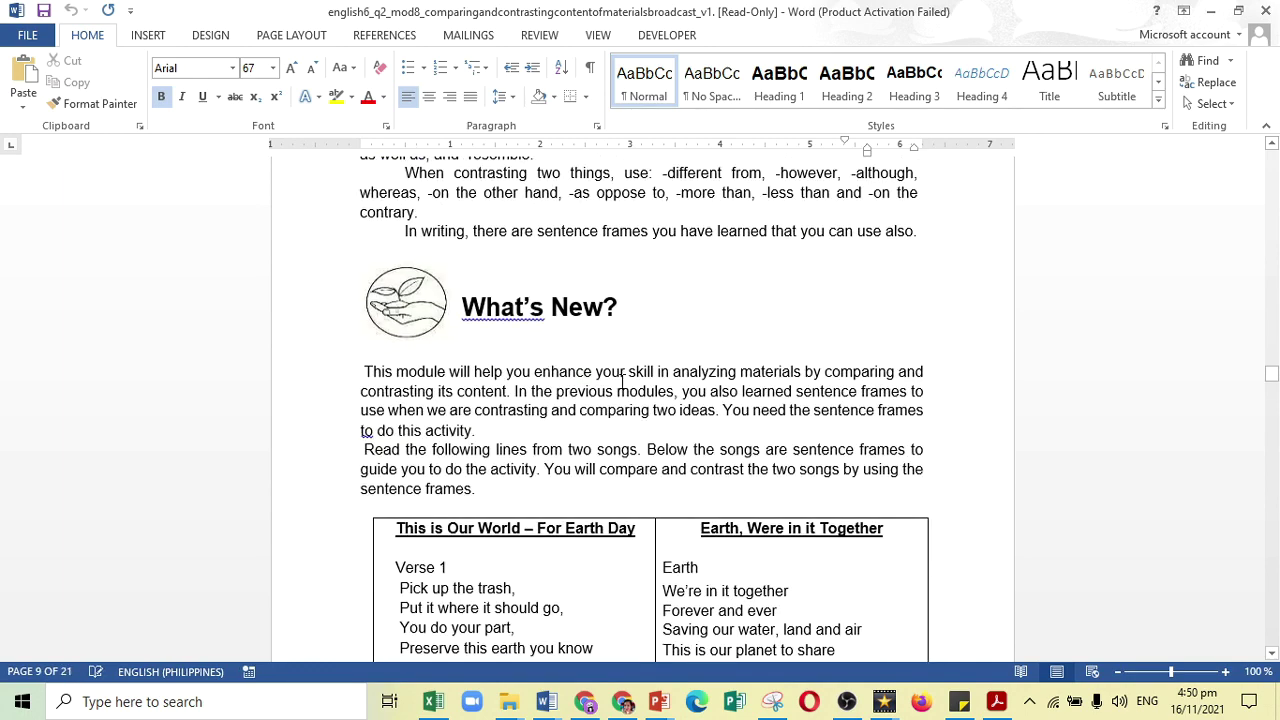
pyautogui.scroll(-5, 621, 381)
pyautogui.scroll(-15, 621, 381)
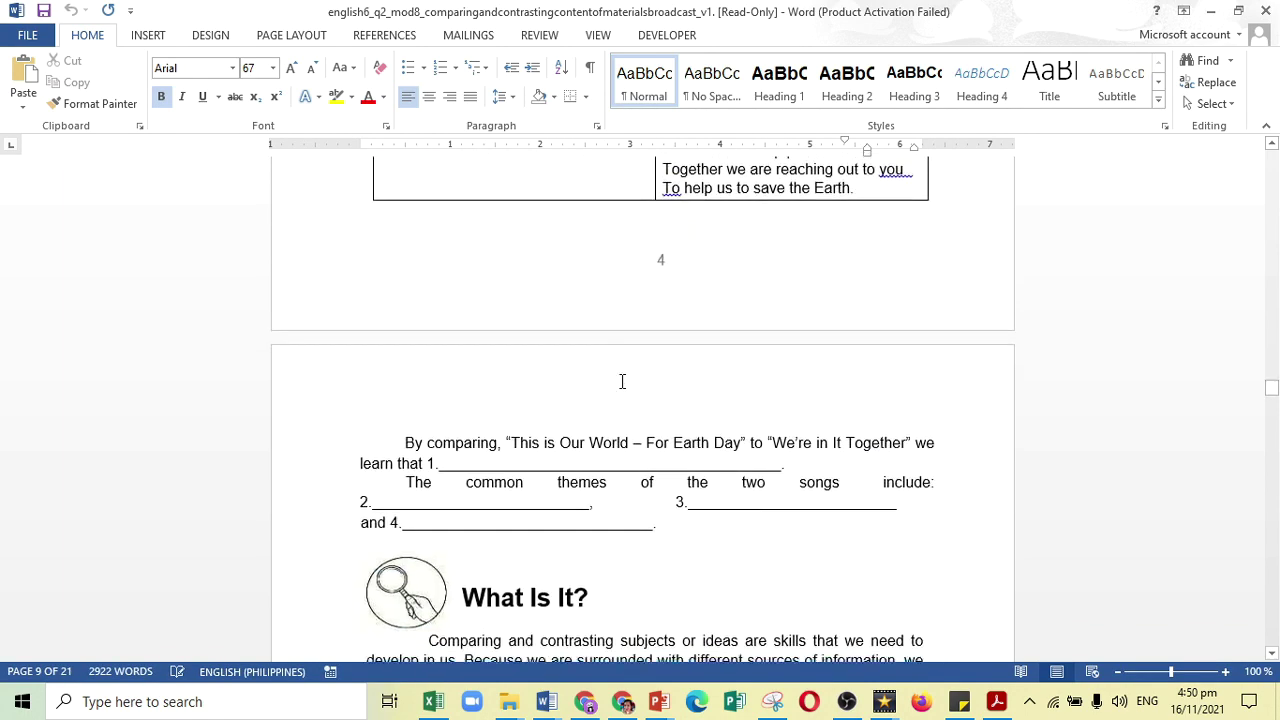
pyautogui.scroll(-1, 621, 381)
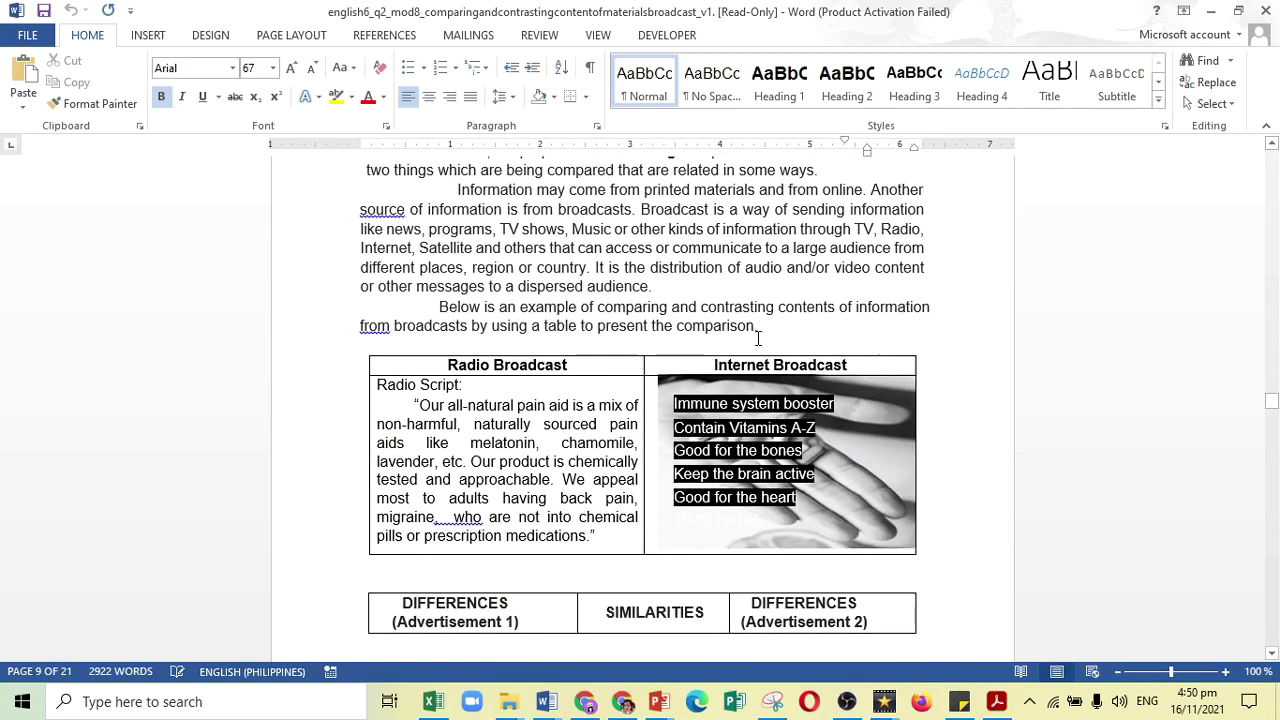
pyautogui.scroll(6, 633, 265)
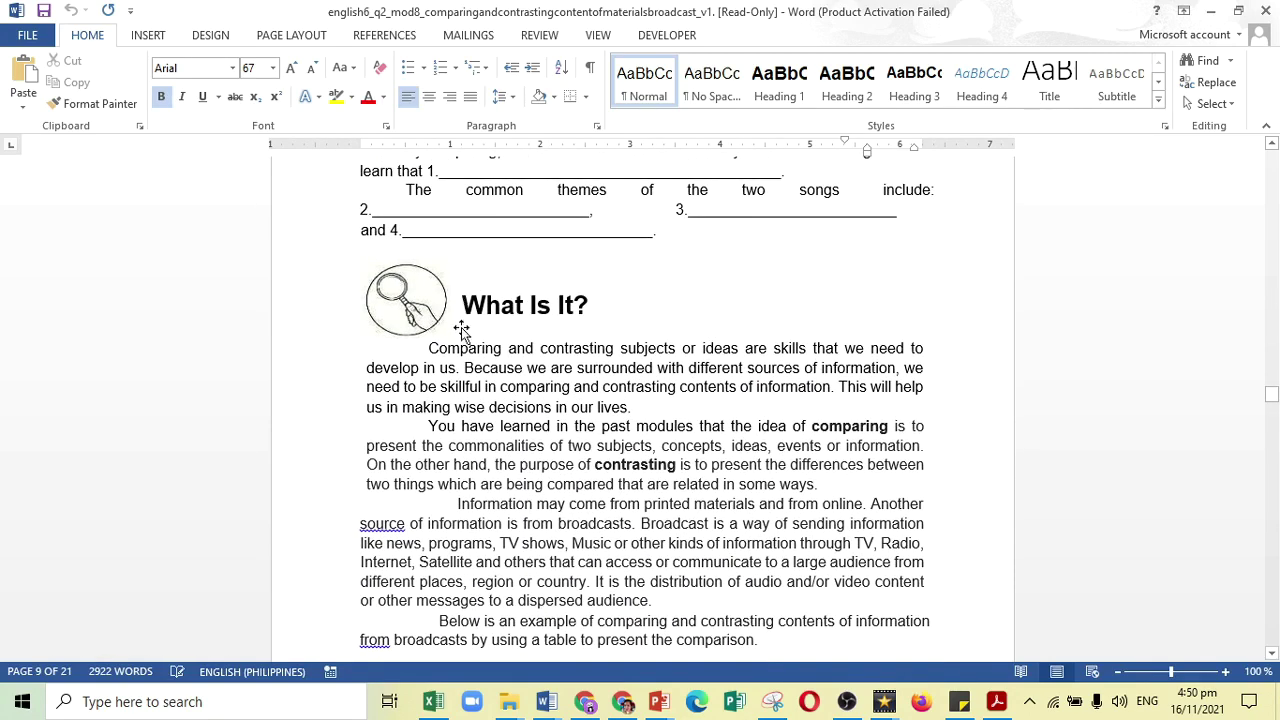
pyautogui.click(436, 353)
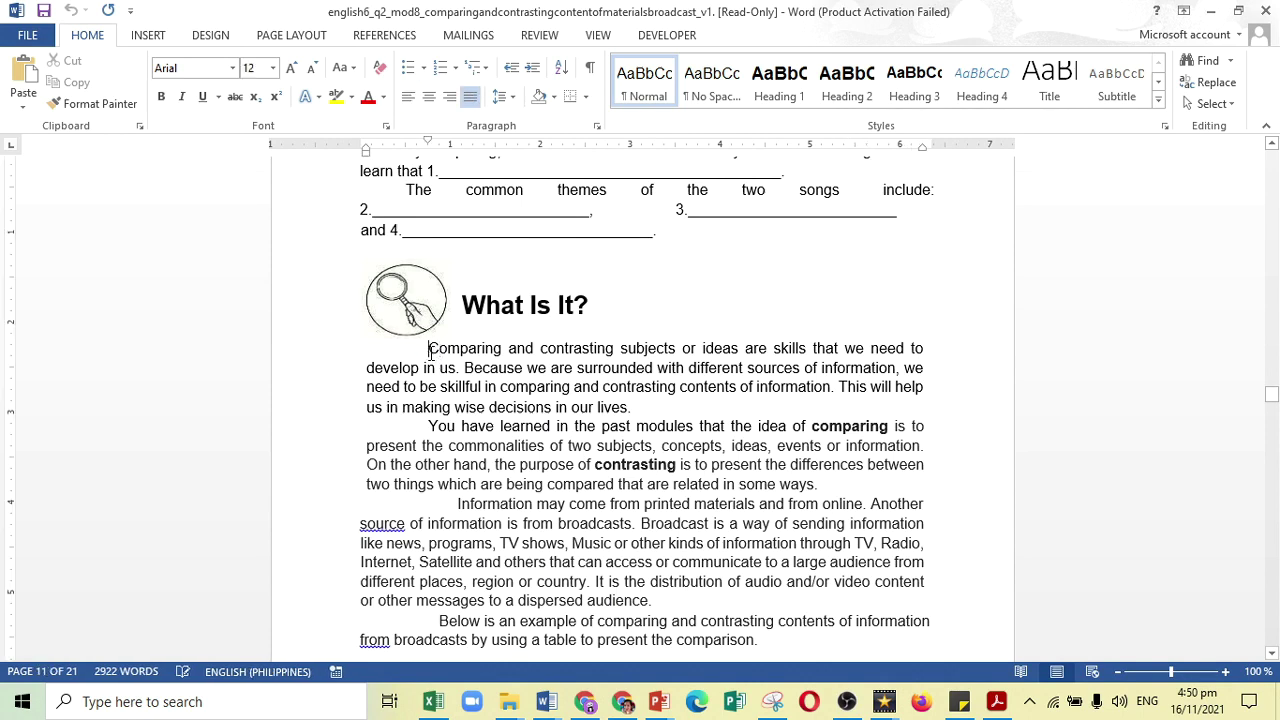
pyautogui.moveTo(428, 348); pyautogui.dragTo(922, 421)
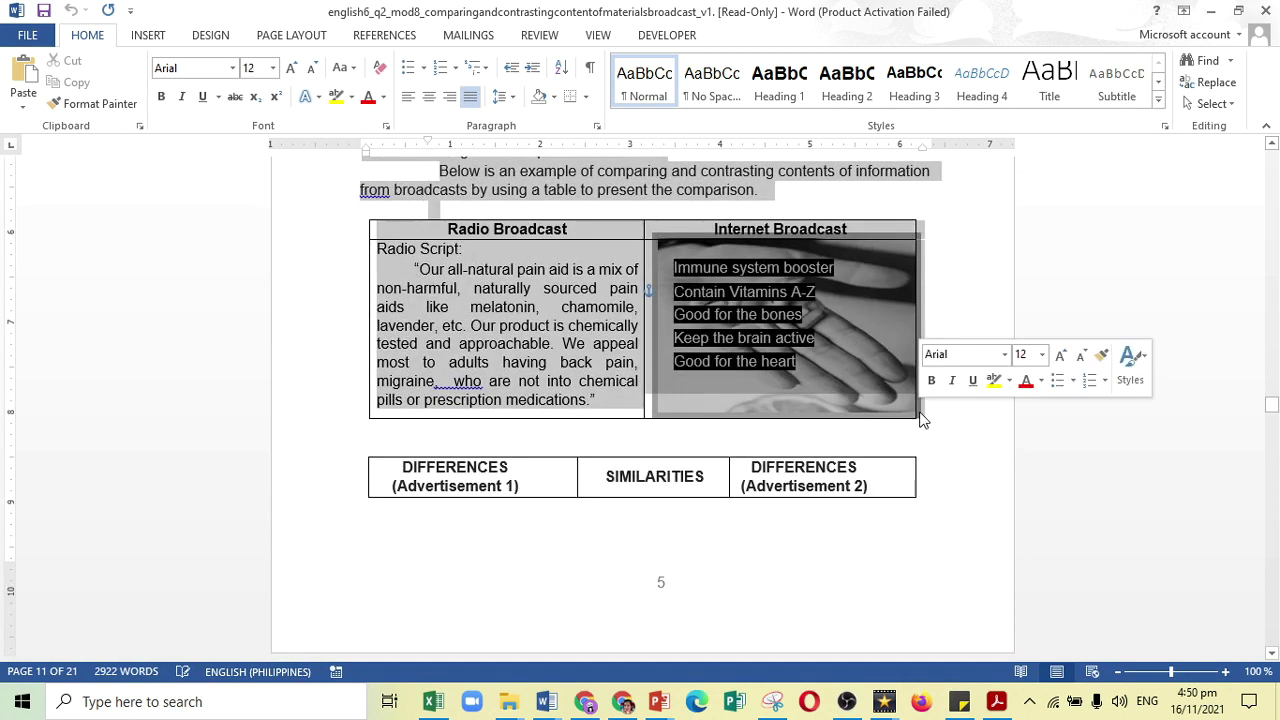
# Back in Chrome, add a new chapter after Lesson 2, title it "Lesson 3", and paste the copied Word text into its content
pyautogui.click(622, 701)
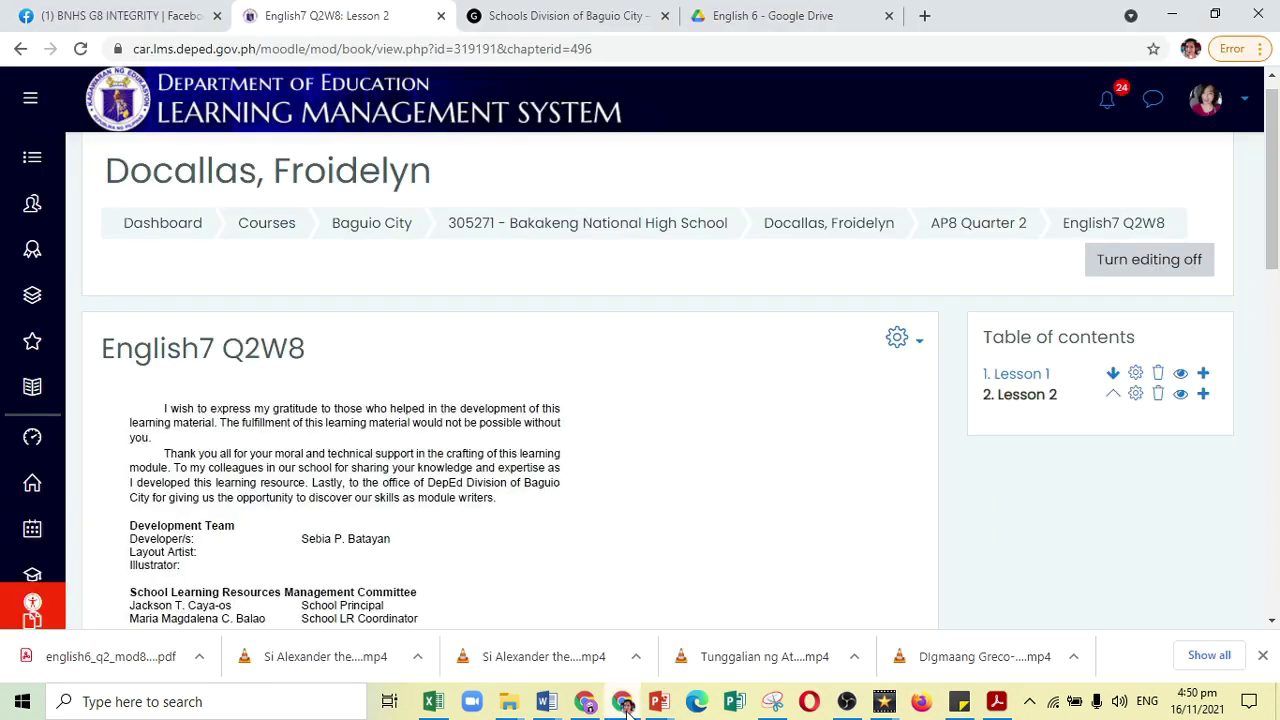
pyautogui.click(1204, 396)
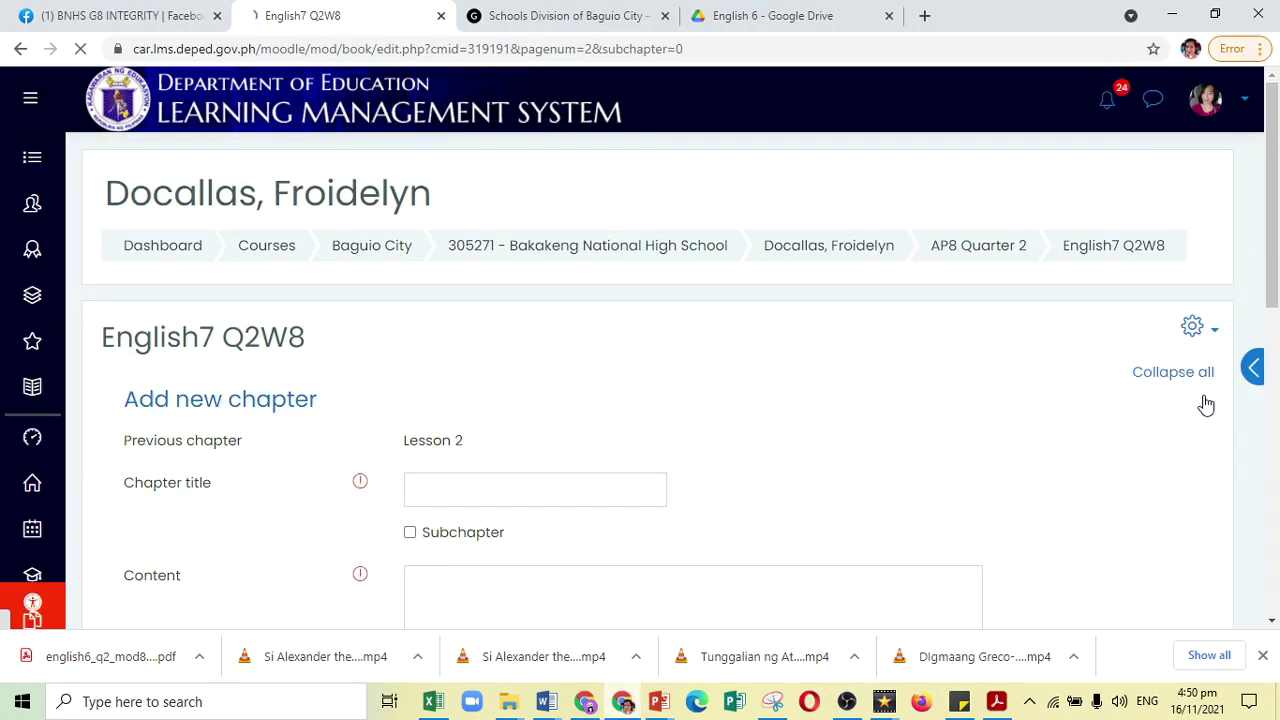
pyautogui.scroll(-2, 508, 358)
pyautogui.click(480, 289)
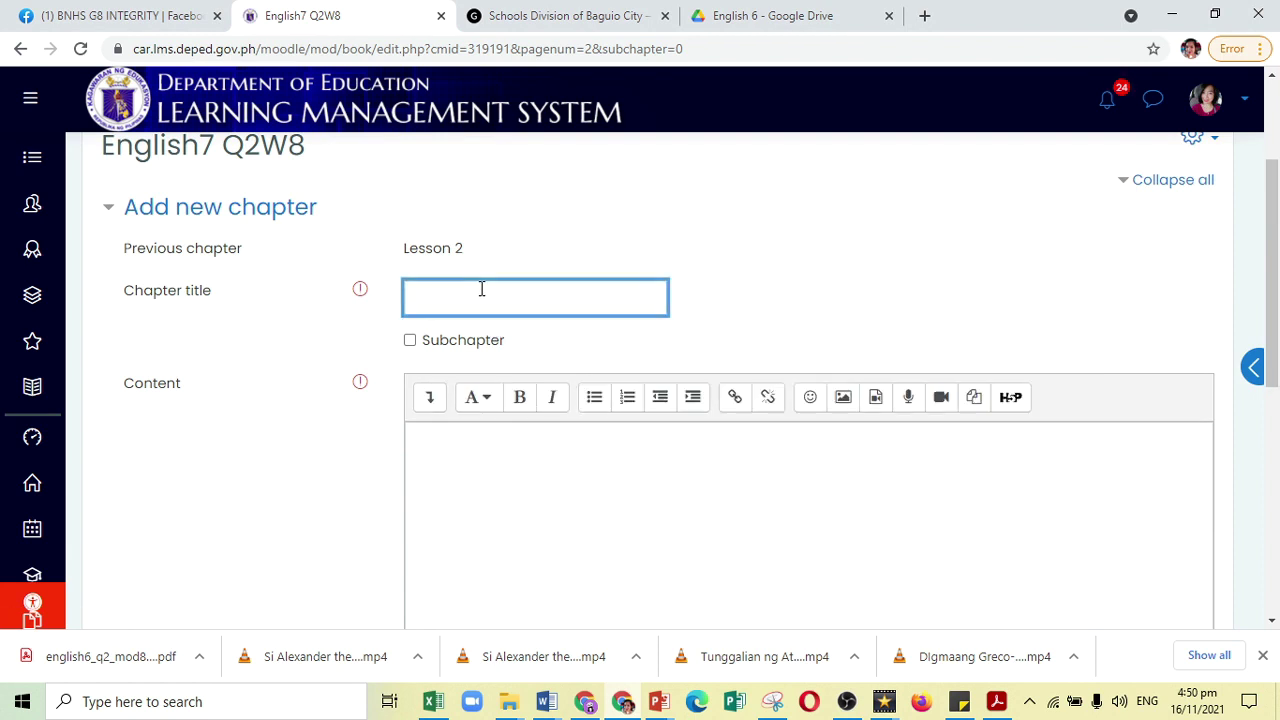
pyautogui.write('Lesson 3')
pyautogui.click(471, 489)
pyautogui.hotkey('ctrl', 'v')
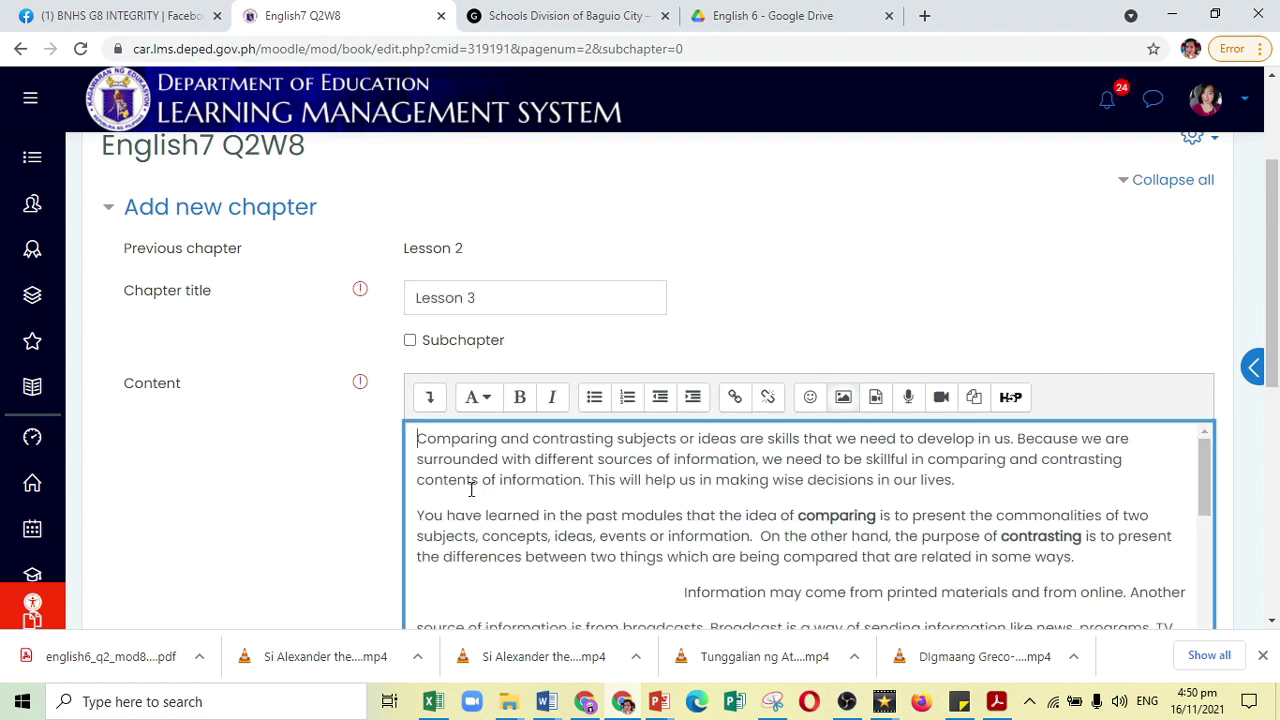
# Examine the pasted Lesson 3 content, including the broadcast comparison table and the image in its Internet Broadcast column
pyautogui.scroll(-10, 471, 489)
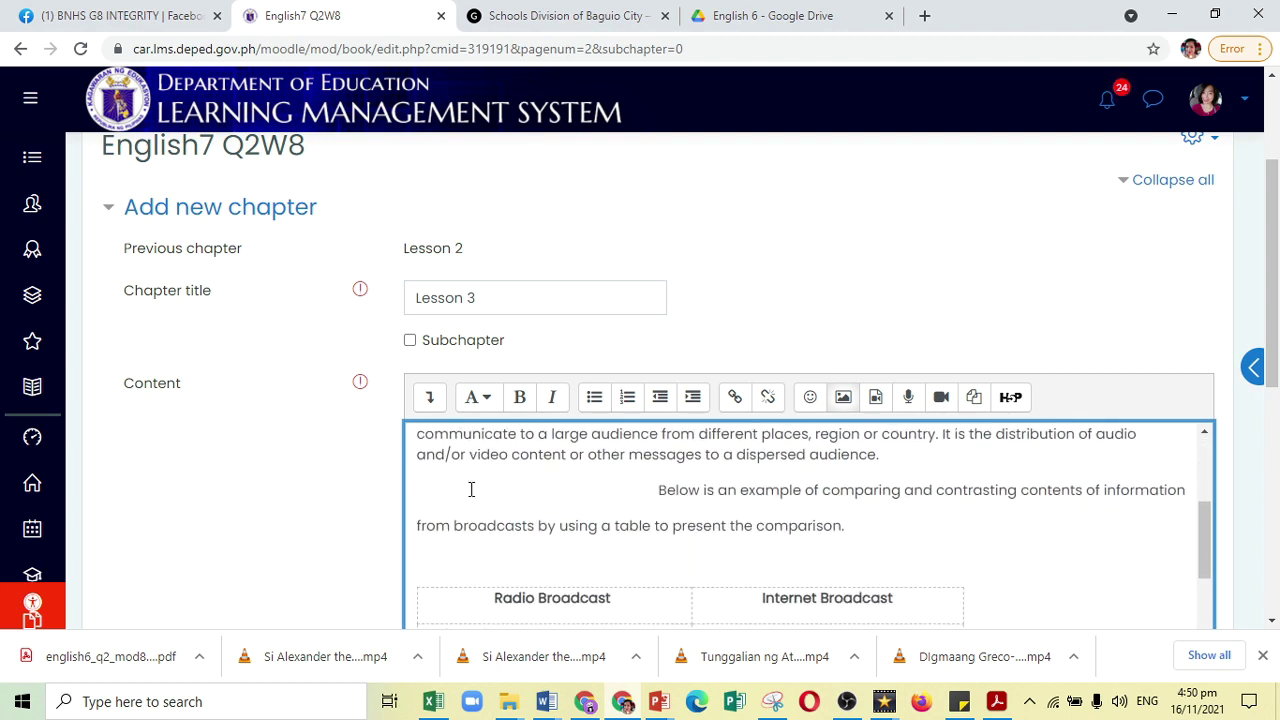
pyautogui.scroll(-4, 471, 489)
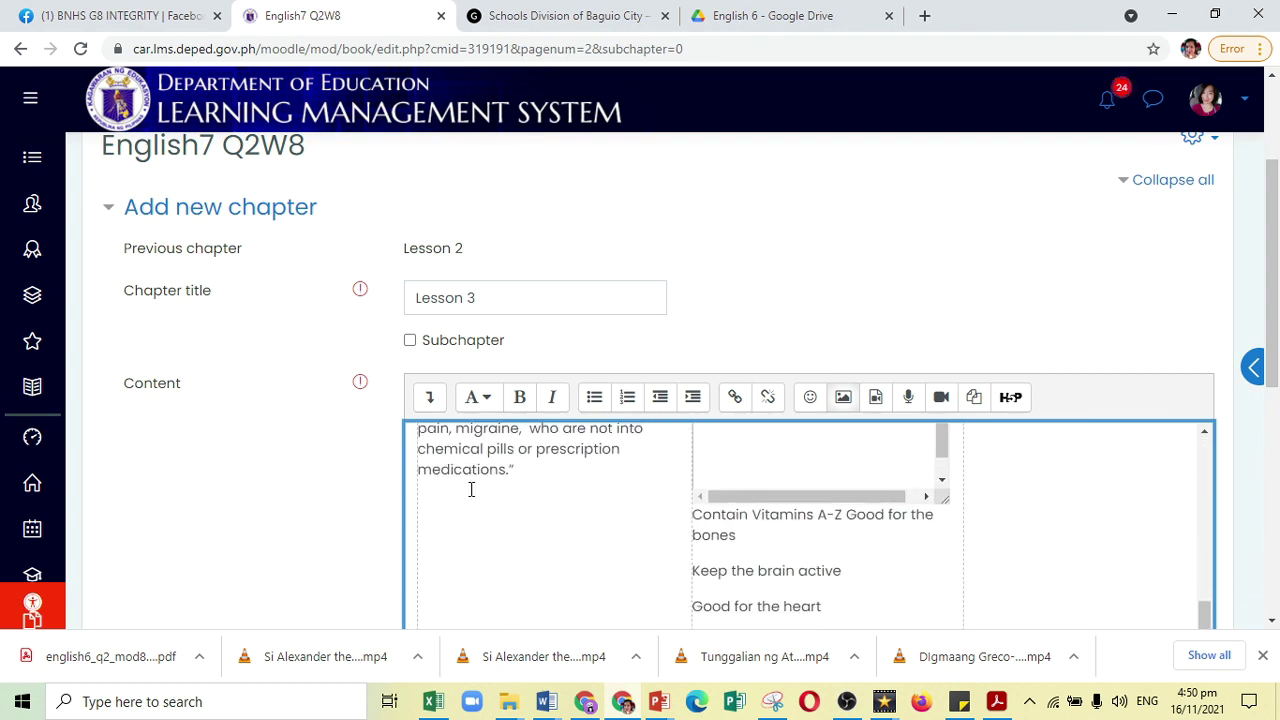
pyautogui.scroll(2, 471, 489)
pyautogui.scroll(10, 471, 489)
pyautogui.scroll(-10, 471, 489)
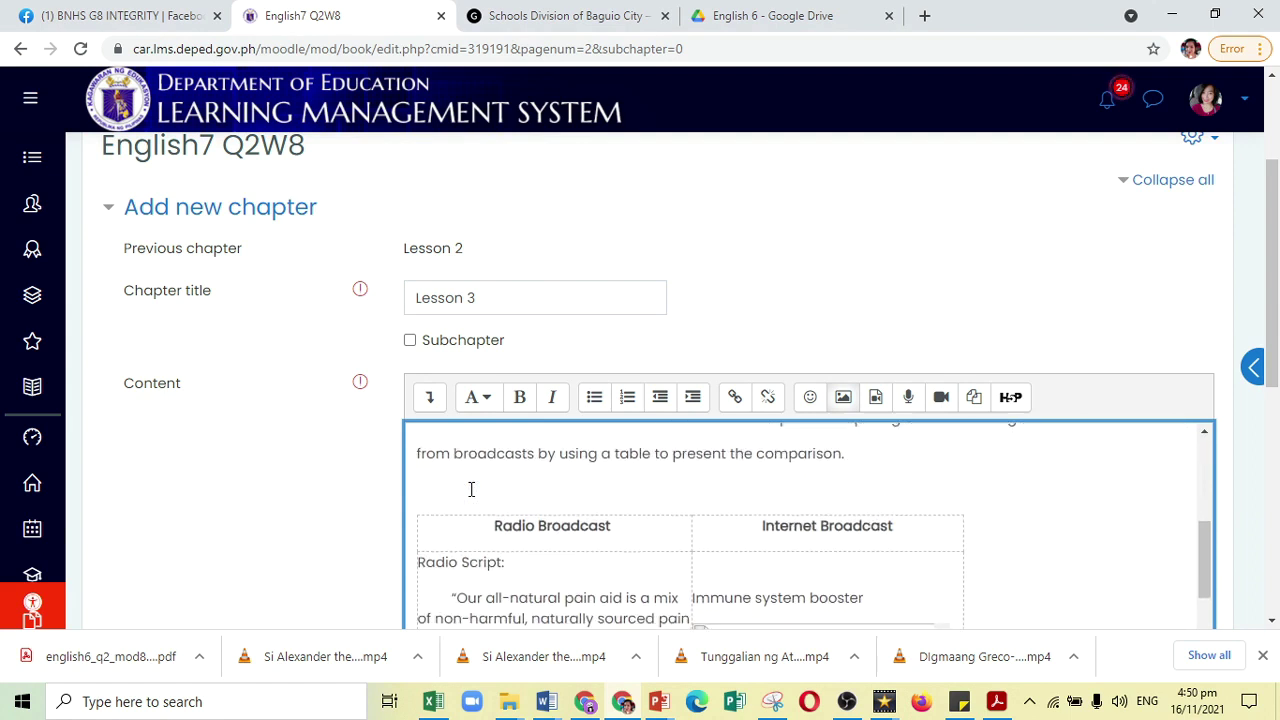
pyautogui.scroll(1, 769, 549)
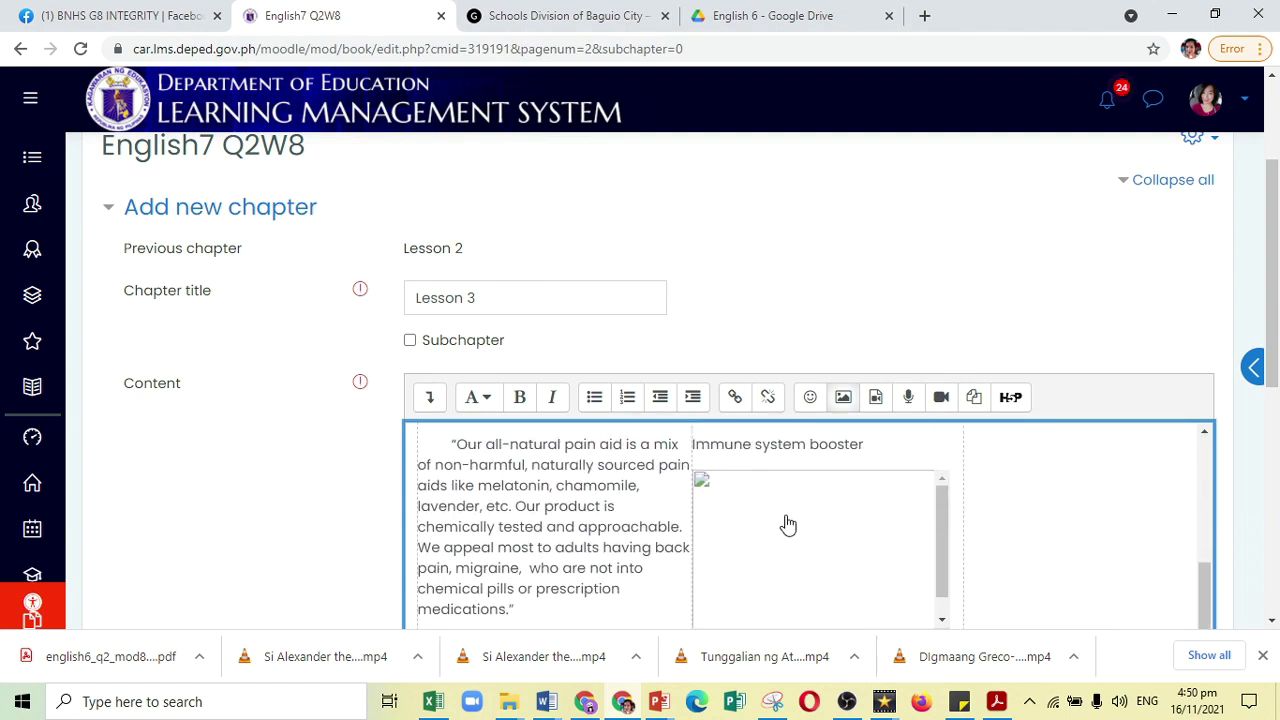
pyautogui.click(789, 530)
# Switch to the PDF module in Acrobat Reader and look through its activities and assessments, from What's More? to the Post Assessment items
pyautogui.click(996, 701)
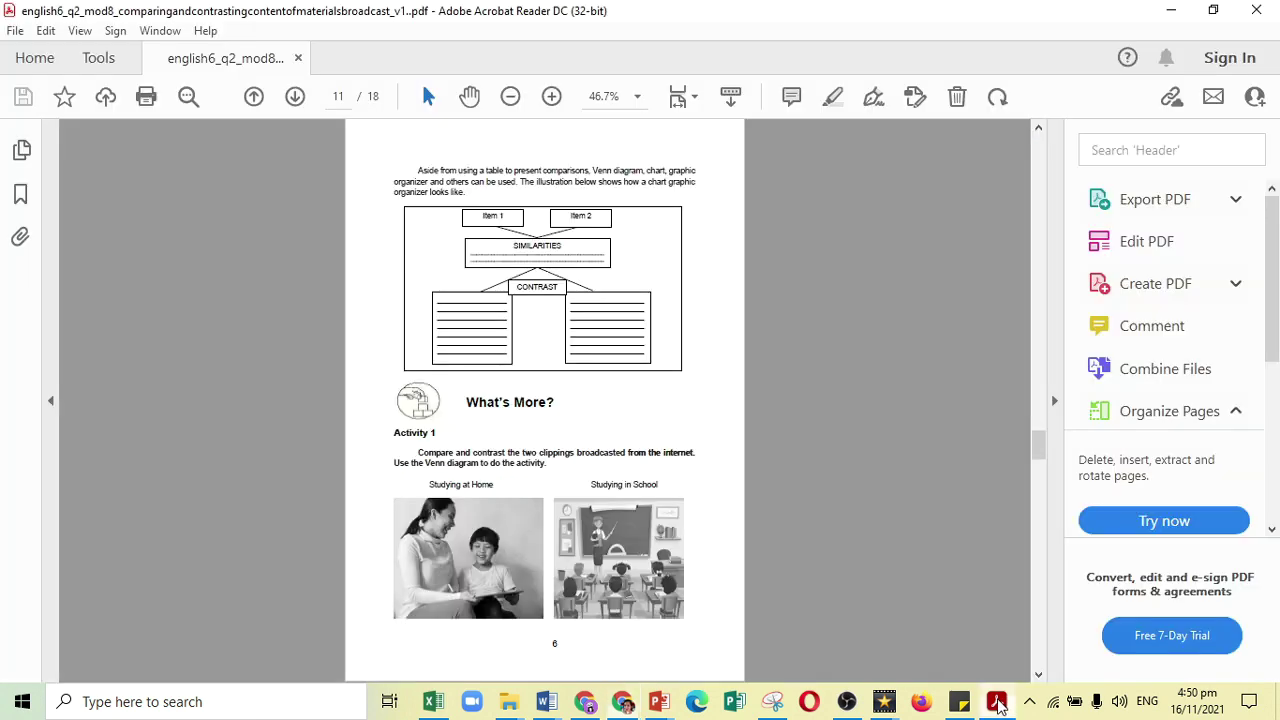
pyautogui.scroll(-2, 900, 413)
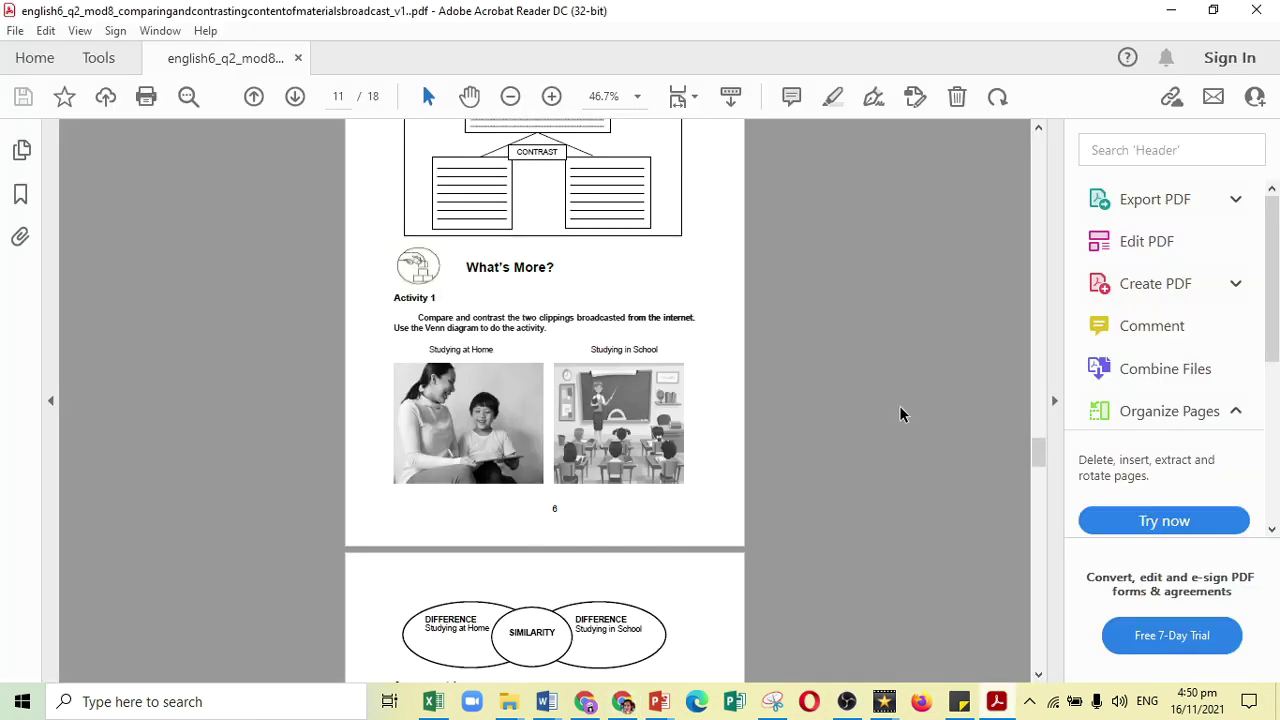
pyautogui.scroll(-8, 900, 413)
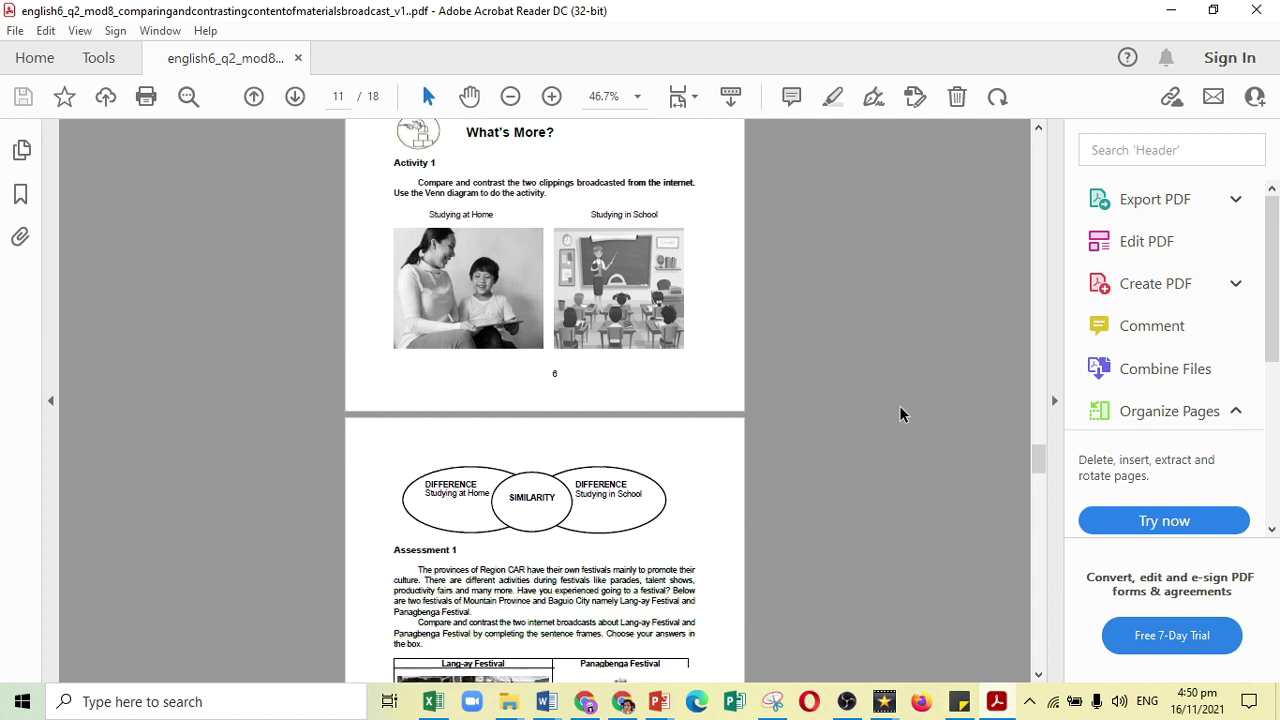
pyautogui.scroll(-5, 900, 413)
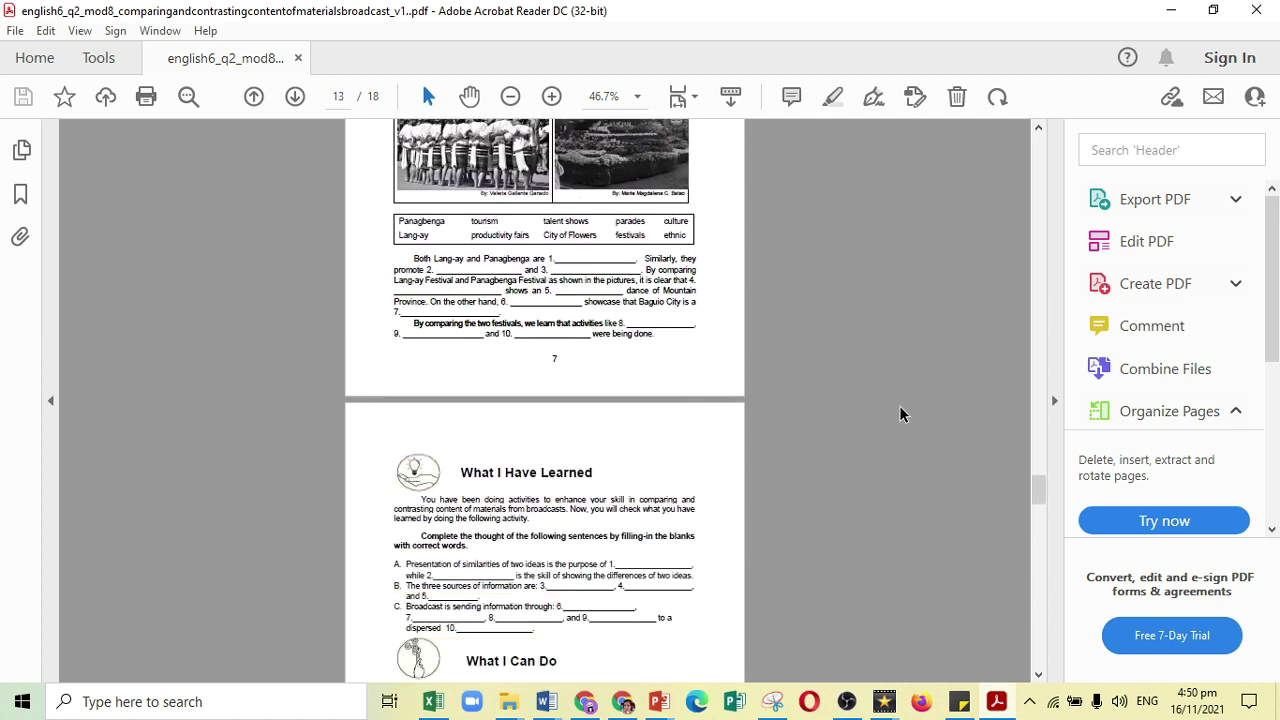
pyautogui.scroll(-7, 900, 413)
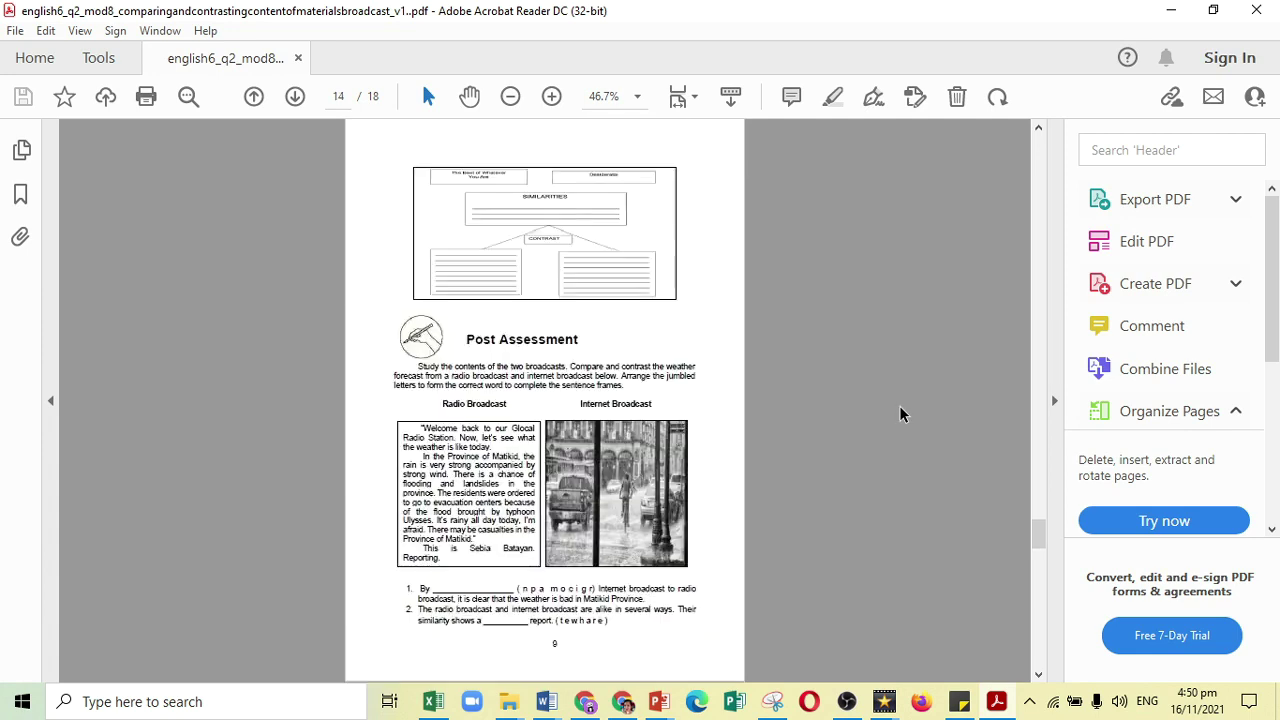
pyautogui.scroll(2, 900, 413)
pyautogui.scroll(-2, 880, 420)
pyautogui.scroll(-2, 569, 508)
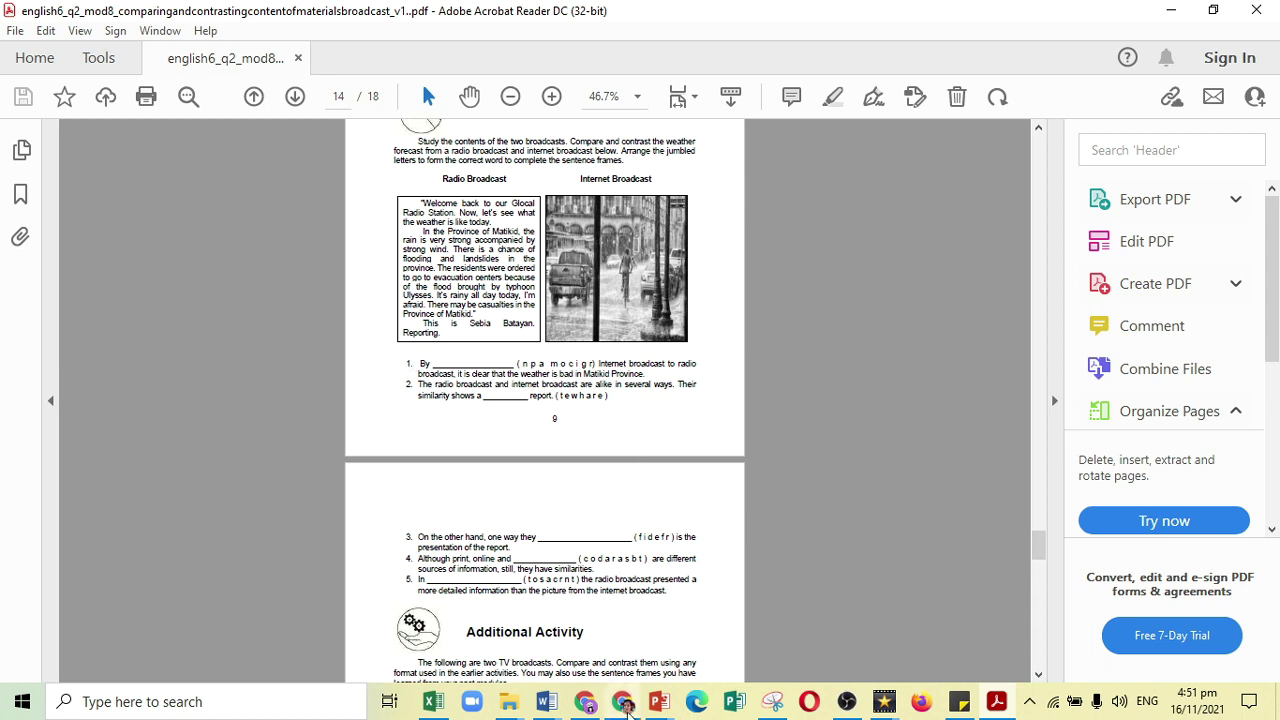
# Switch back to Chrome and start adding a new Quiz activity to the AP8 Quarter 2 section
pyautogui.click(622, 702)
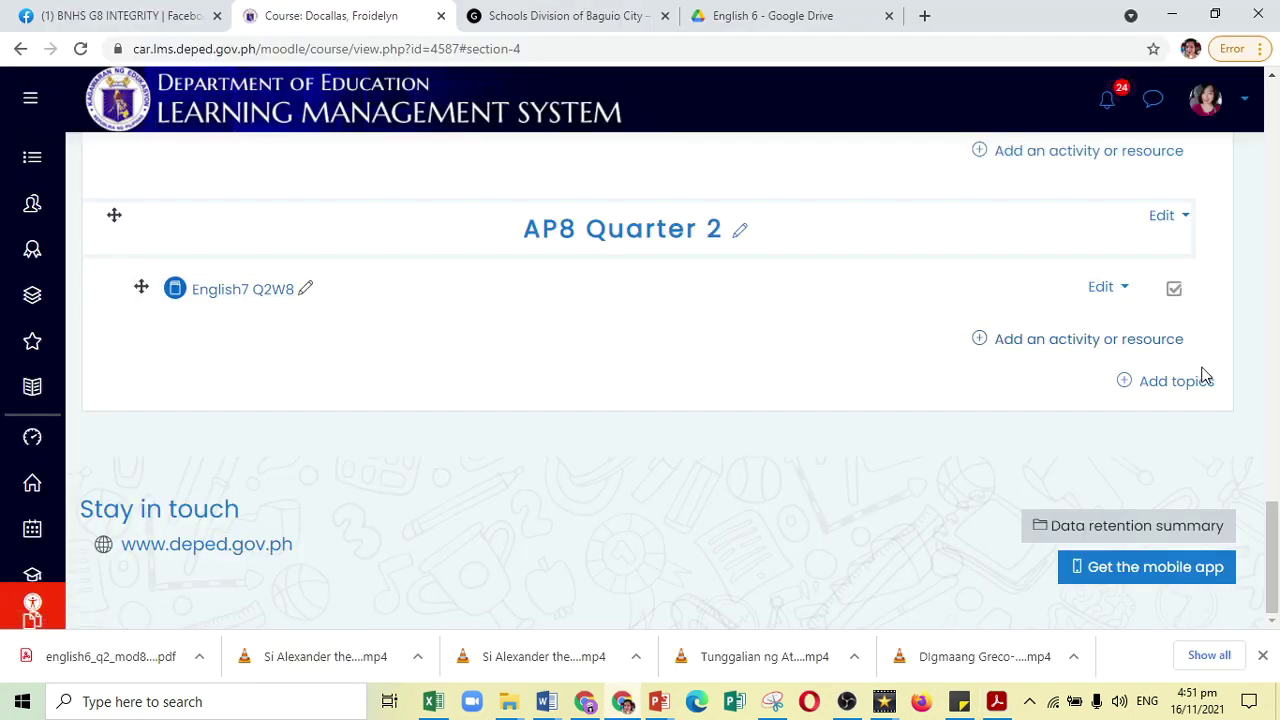
pyautogui.click(1046, 340)
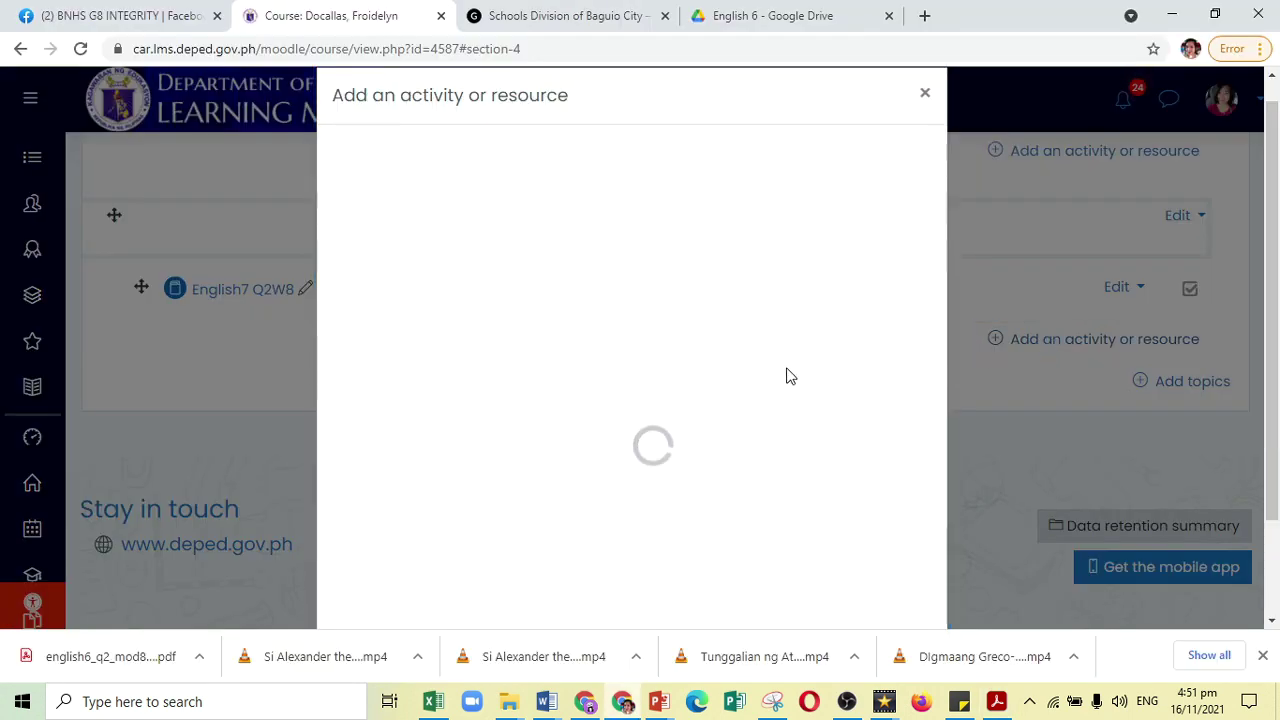
pyautogui.scroll(-3, 789, 374)
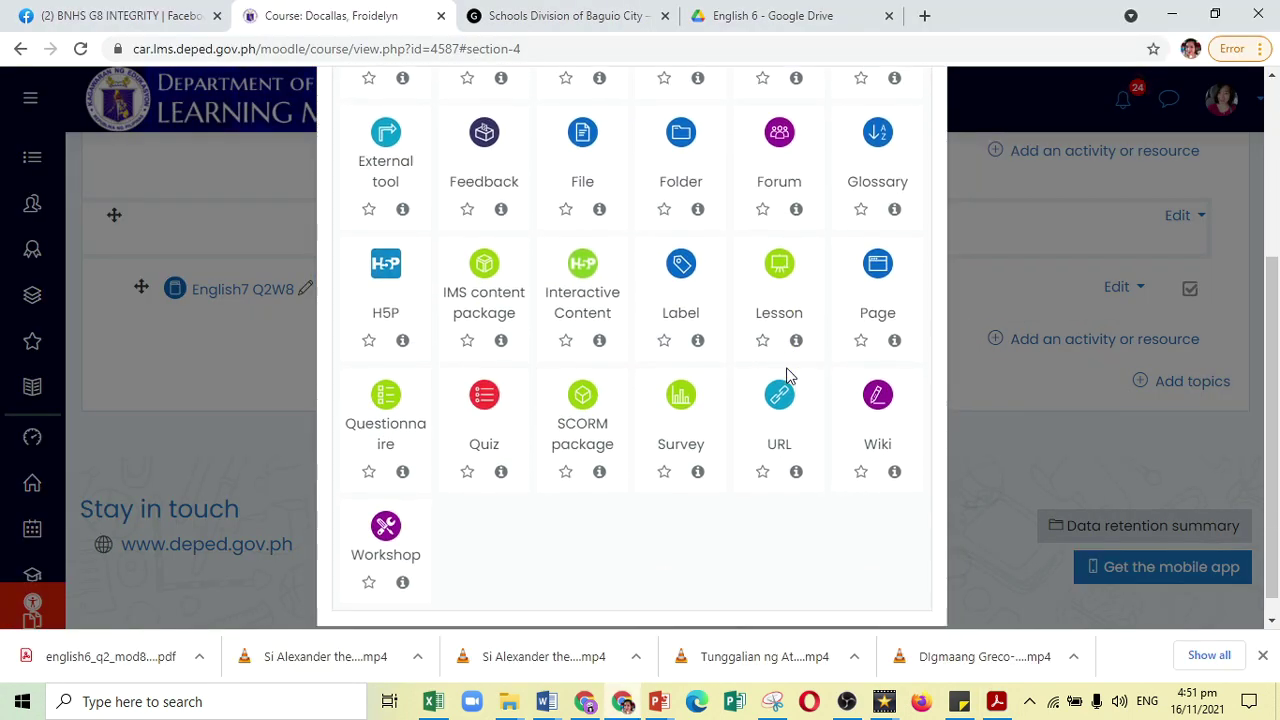
pyautogui.click(484, 380)
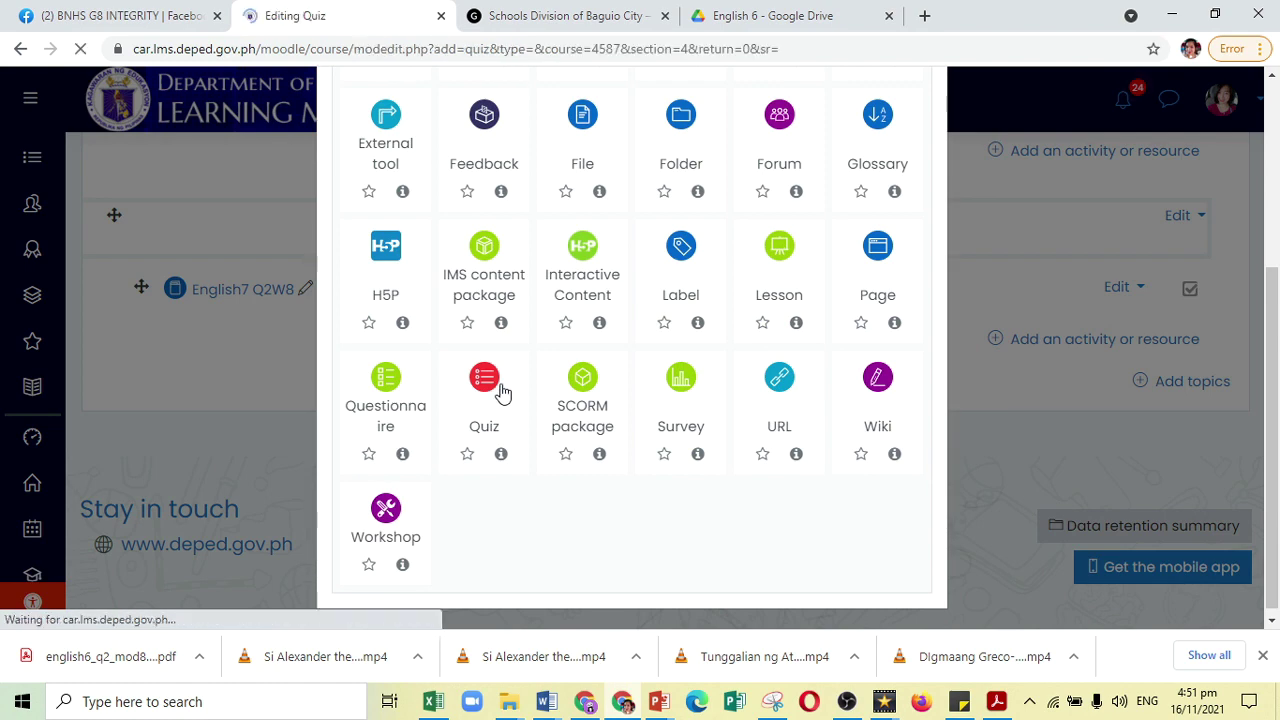
pyautogui.scroll(-2, 703, 430)
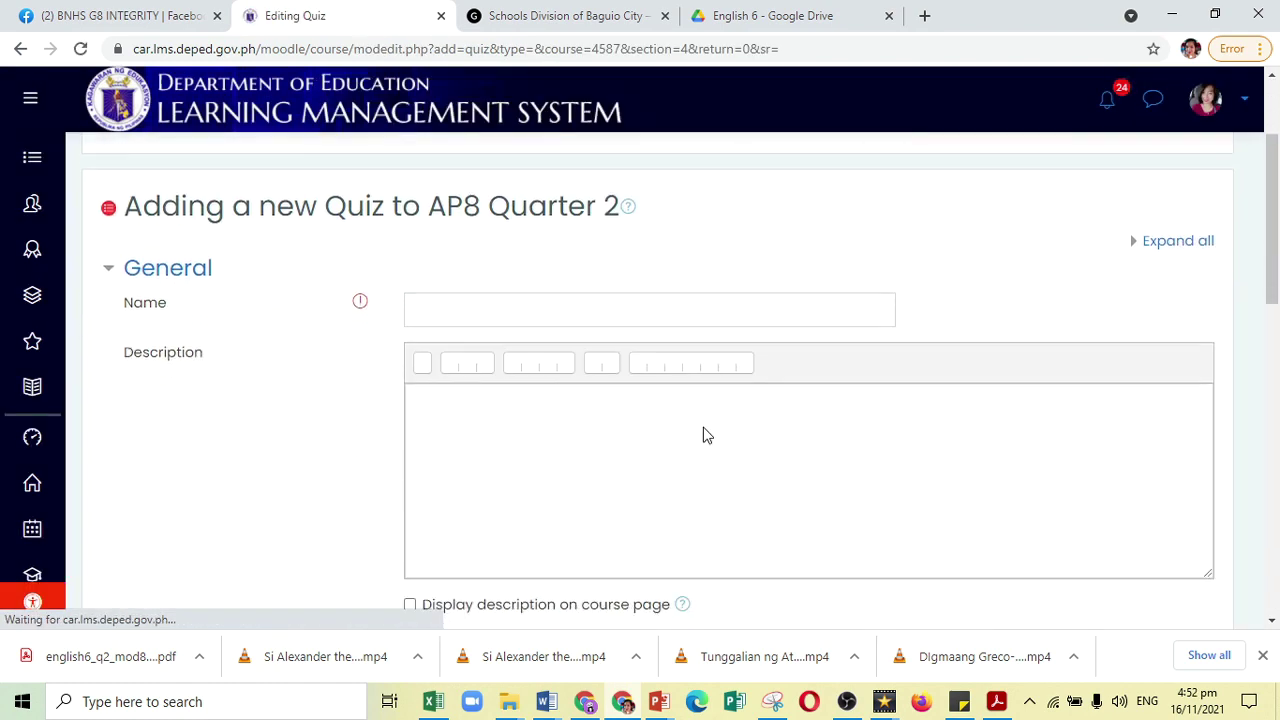
# Name the quiz "EnglishQ2W7-8" and leave its description empty
pyautogui.click(526, 309)
pyautogui.write('E')
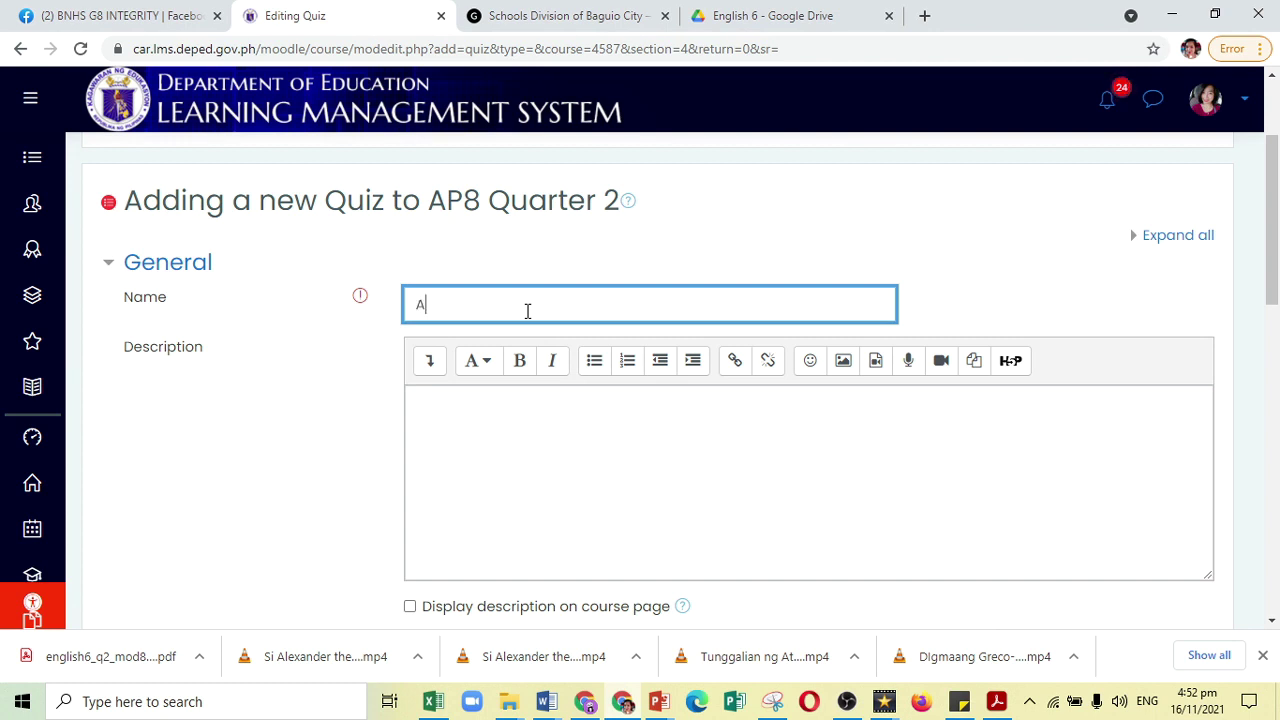
pyautogui.press('BackSpace')
pyautogui.write('Englisg')
pyautogui.press('BackSpace')
pyautogui.write('hQ2W7-8')
pyautogui.click(521, 418)
pyautogui.scroll(-1, 521, 418)
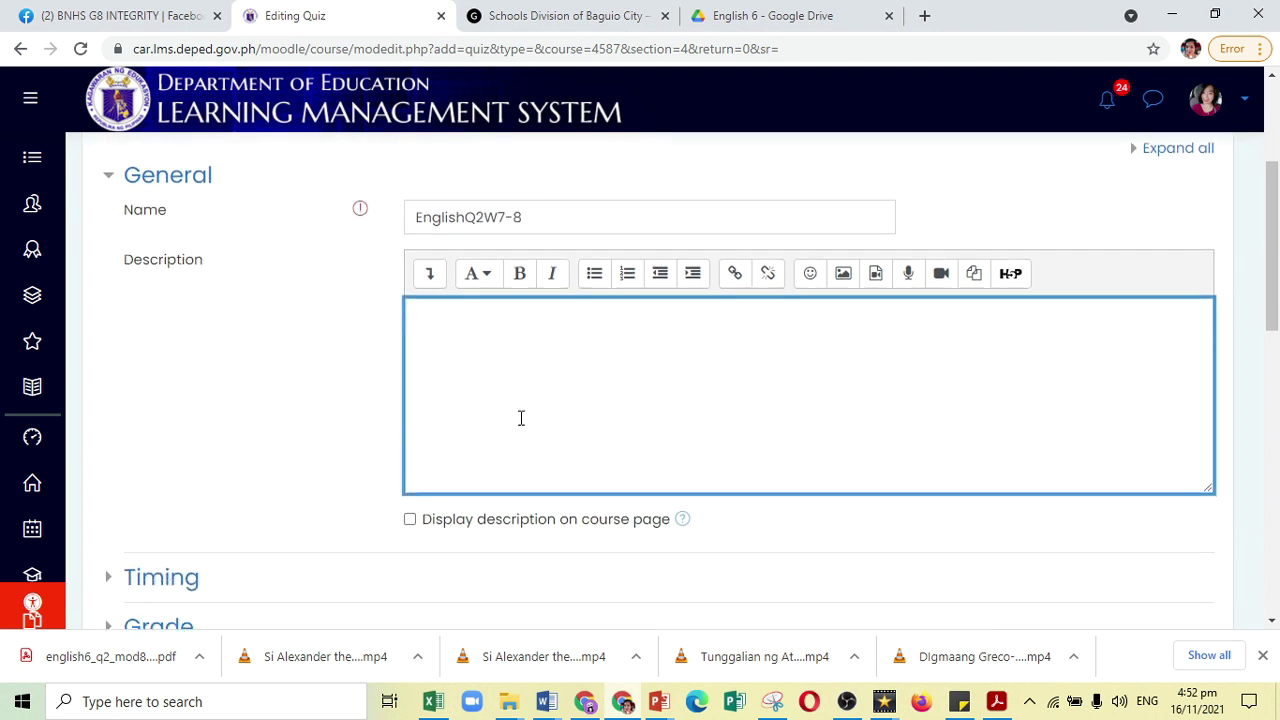
# Expand the quiz's Timing settings and review the opening, closing and time limit options
pyautogui.scroll(-2, 521, 418)
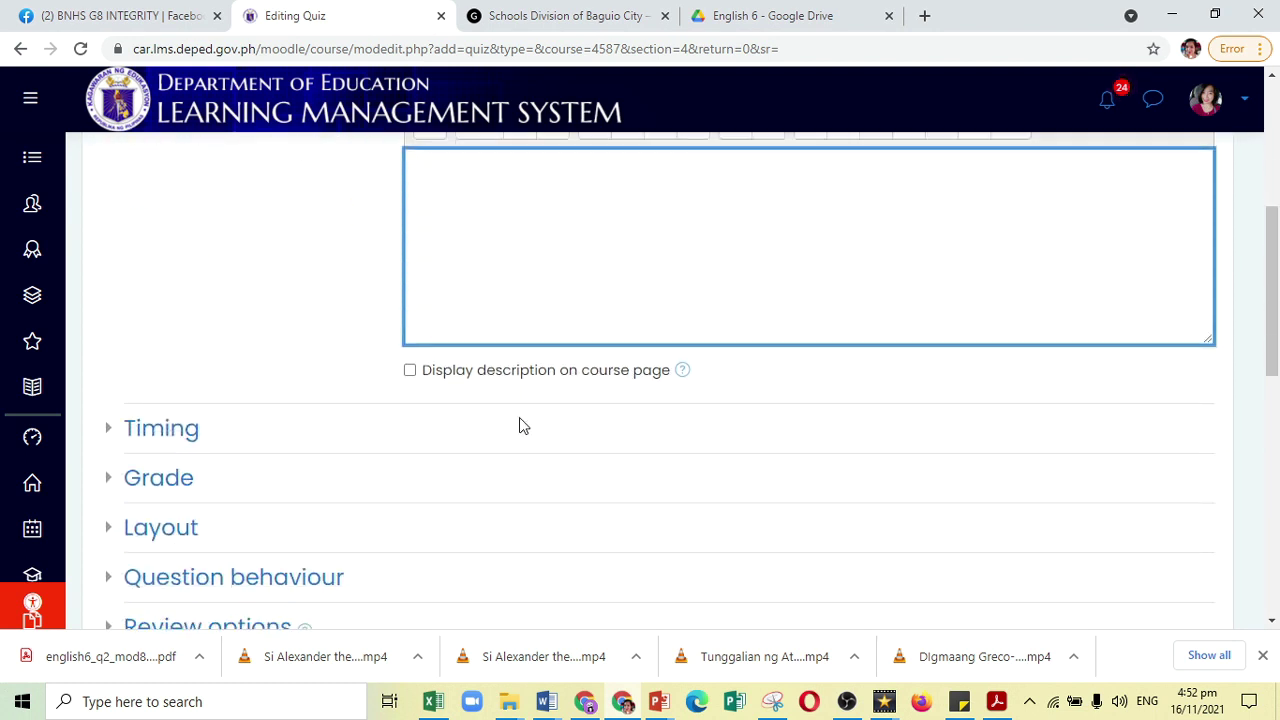
pyautogui.scroll(2, 519, 417)
pyautogui.scroll(-1, 519, 417)
pyautogui.scroll(-1, 177, 491)
pyautogui.click(161, 437)
pyautogui.scroll(-1, 323, 417)
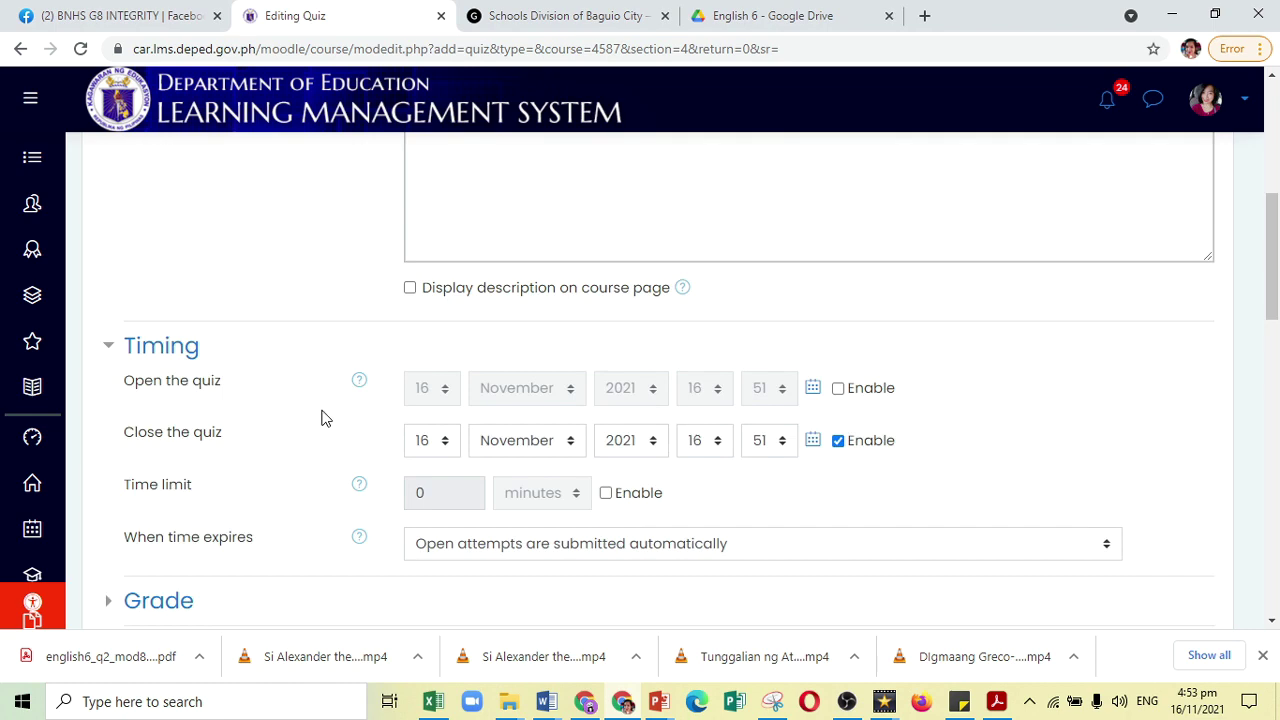
# Set the quiz's allowed attempts to 2 in the Grade settings, and save and display the quiz
pyautogui.scroll(-2, 323, 417)
pyautogui.click(158, 349)
pyautogui.scroll(-1, 483, 415)
pyautogui.click(483, 403)
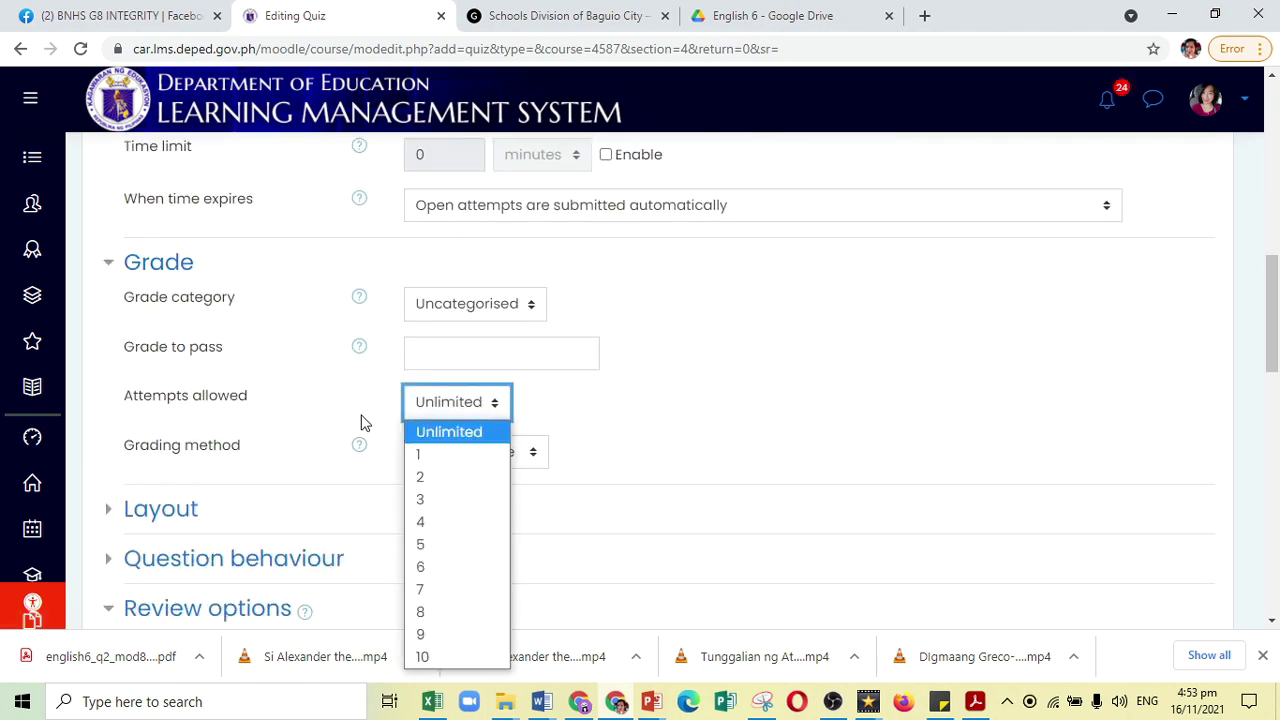
pyautogui.click(458, 474)
pyautogui.scroll(-1, 728, 467)
pyautogui.scroll(-10, 728, 467)
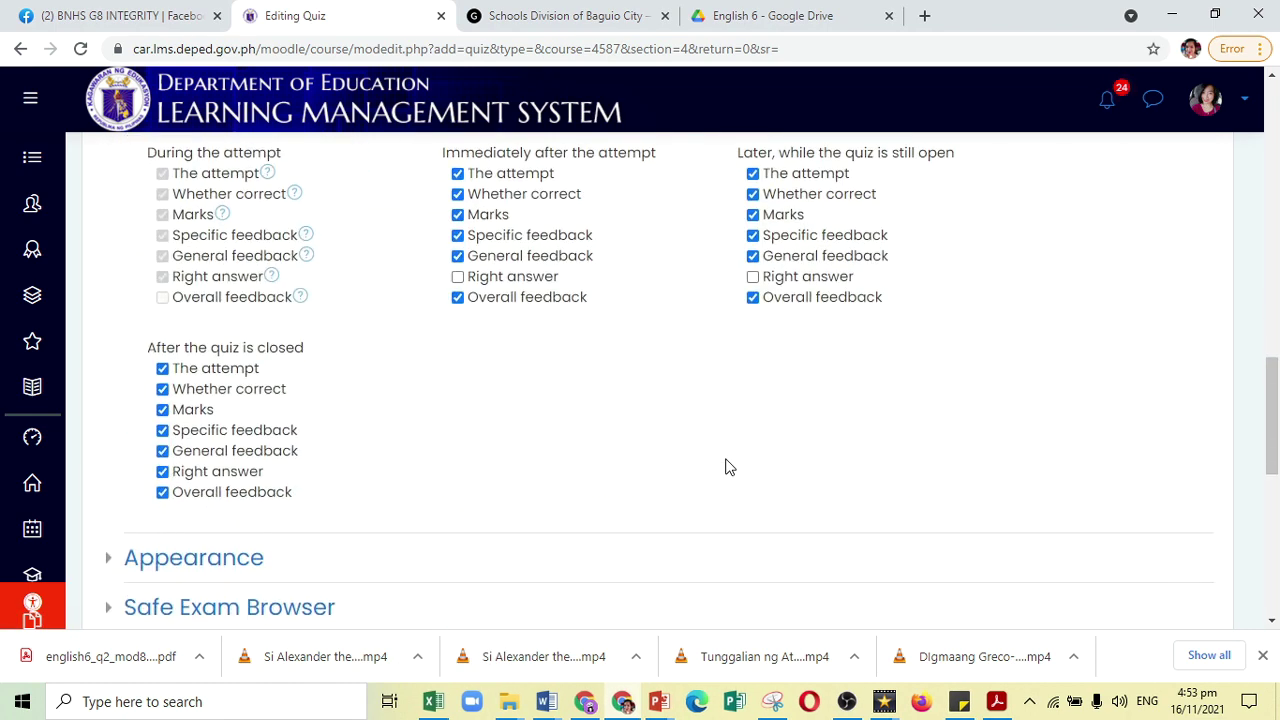
pyautogui.click(676, 480)
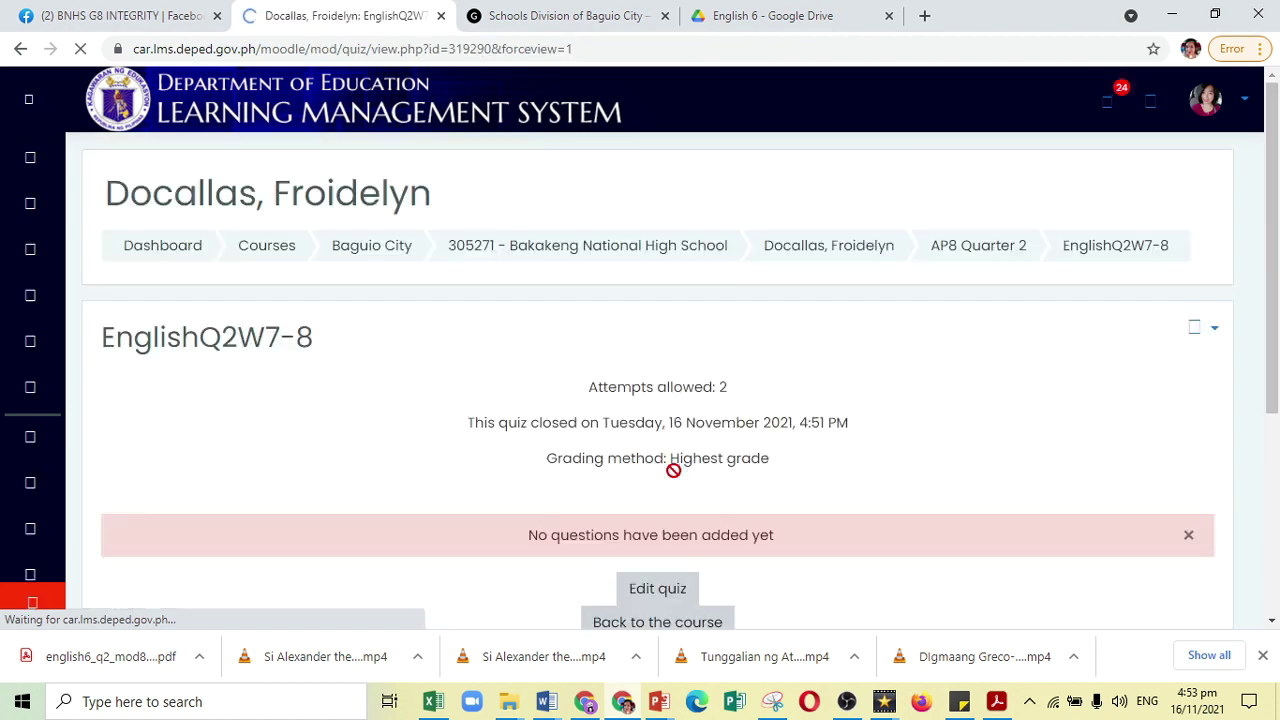
# Open the quiz for editing and add a new question of the Description type
pyautogui.scroll(-1, 673, 470)
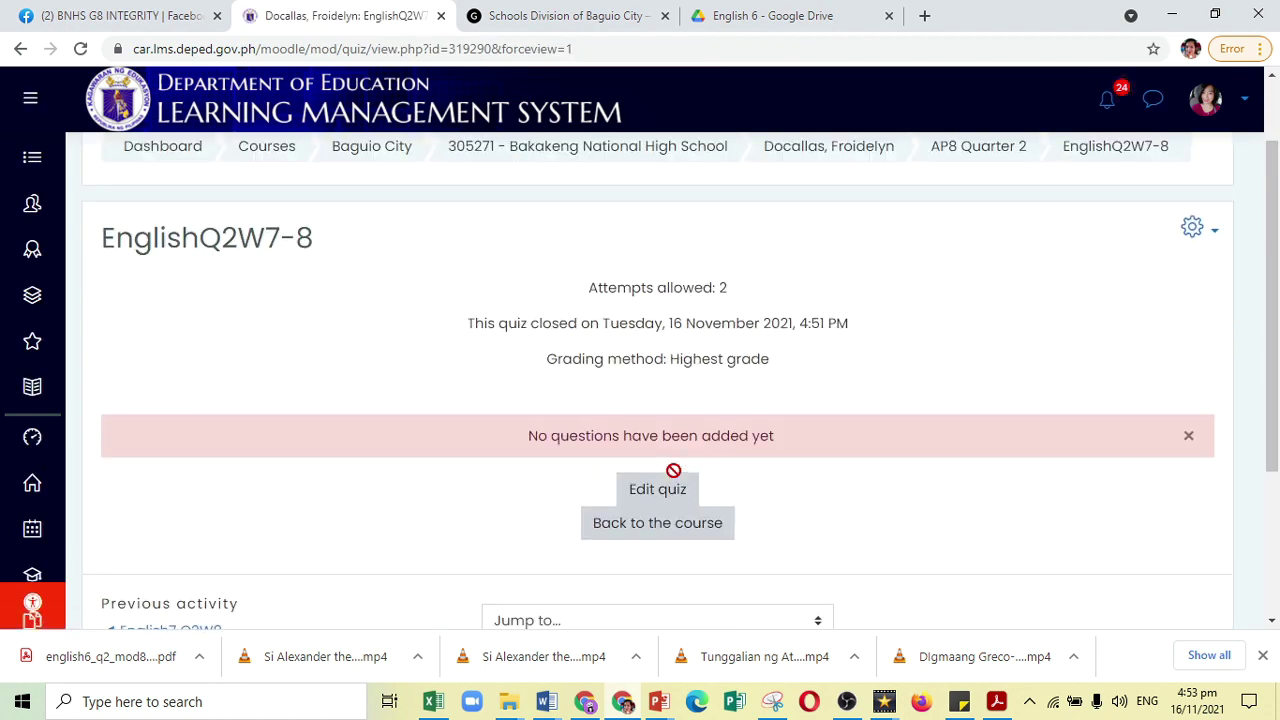
pyautogui.click(654, 505)
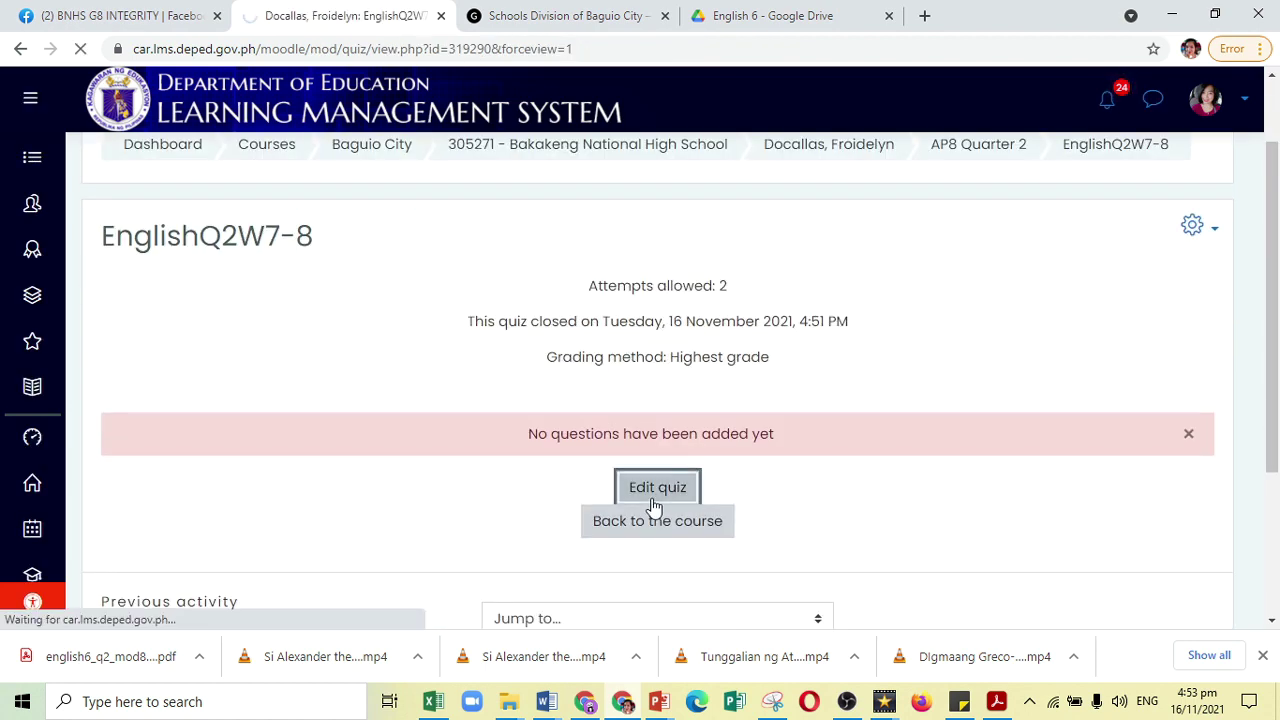
pyautogui.scroll(-1, 654, 508)
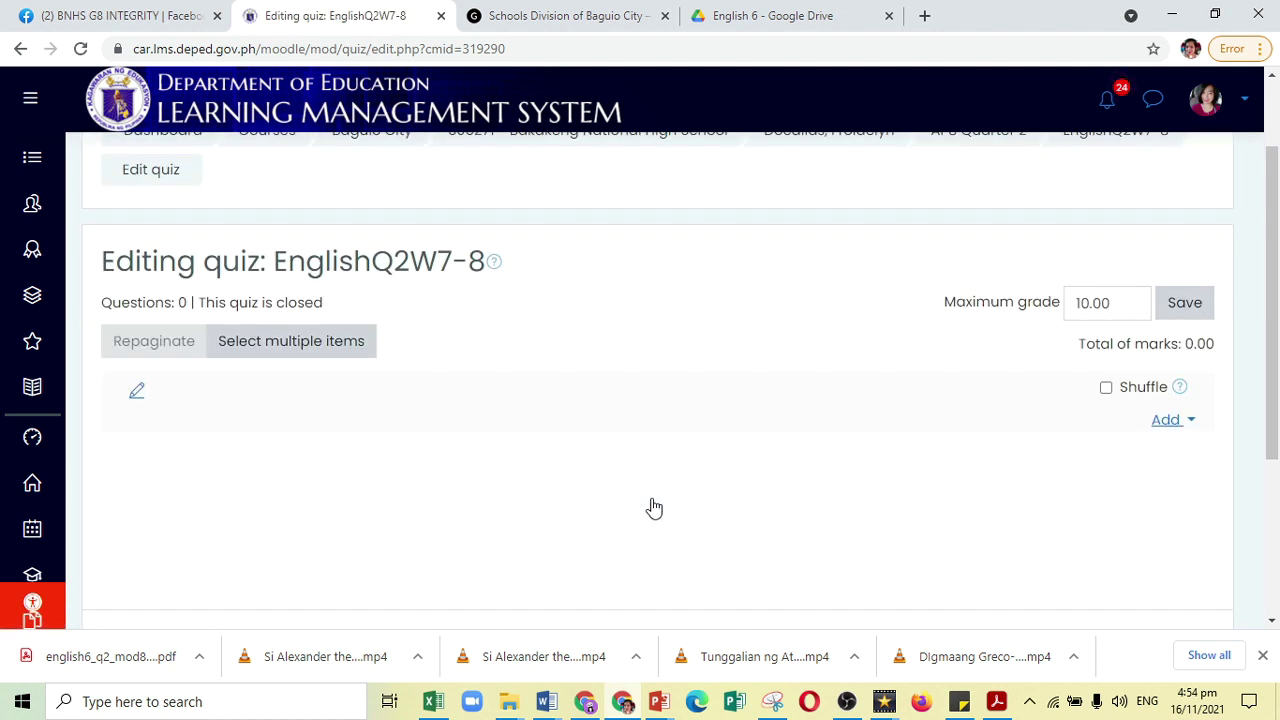
pyautogui.click(1166, 421)
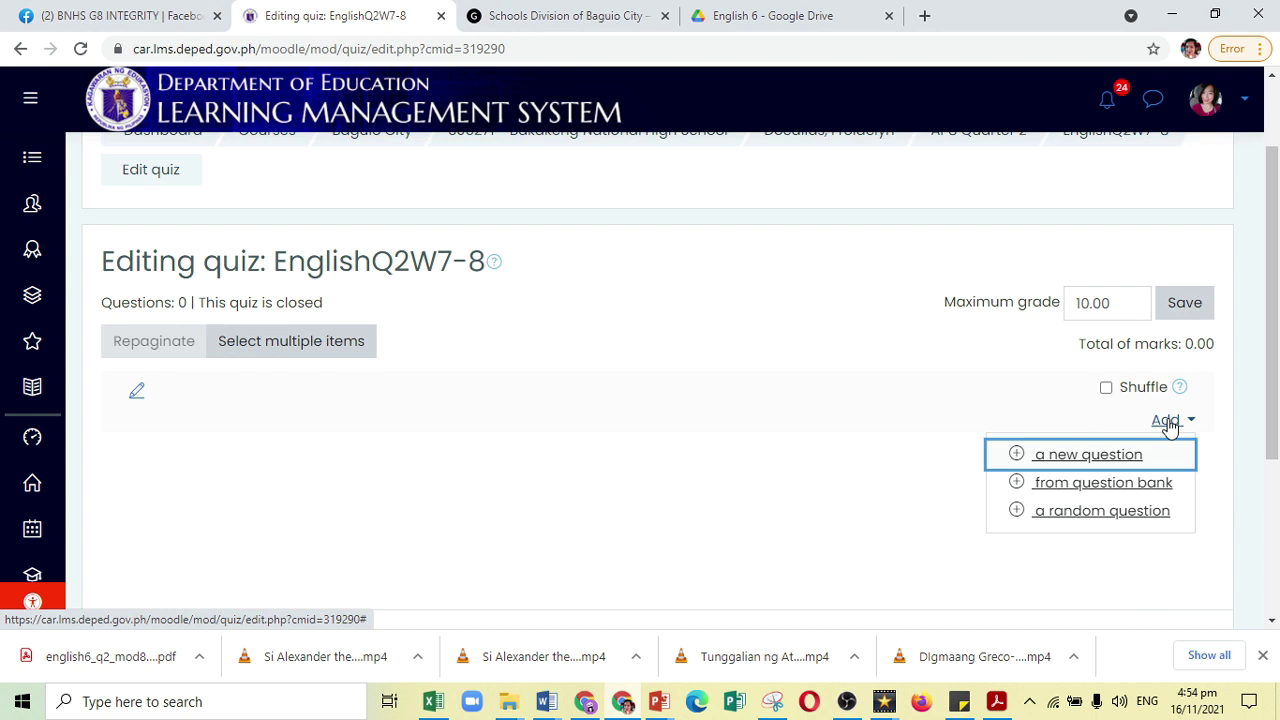
pyautogui.click(1075, 454)
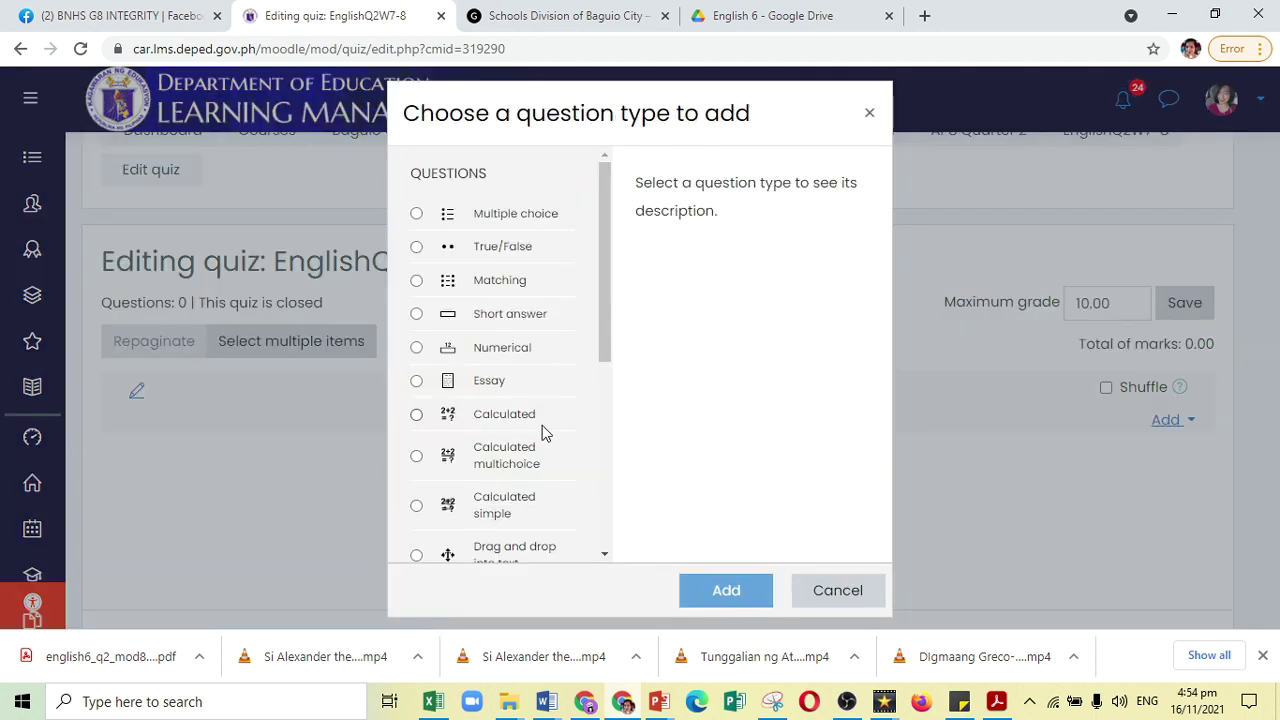
pyautogui.scroll(-5, 542, 428)
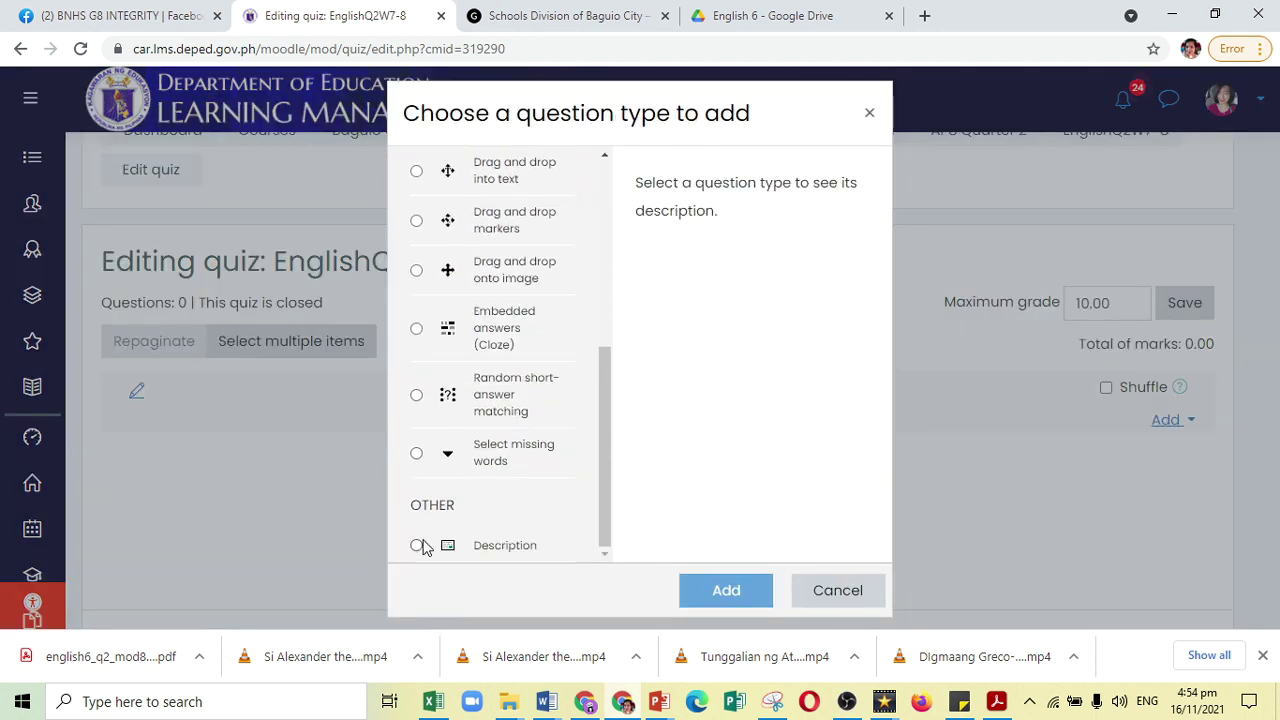
pyautogui.click(418, 545)
pyautogui.click(732, 586)
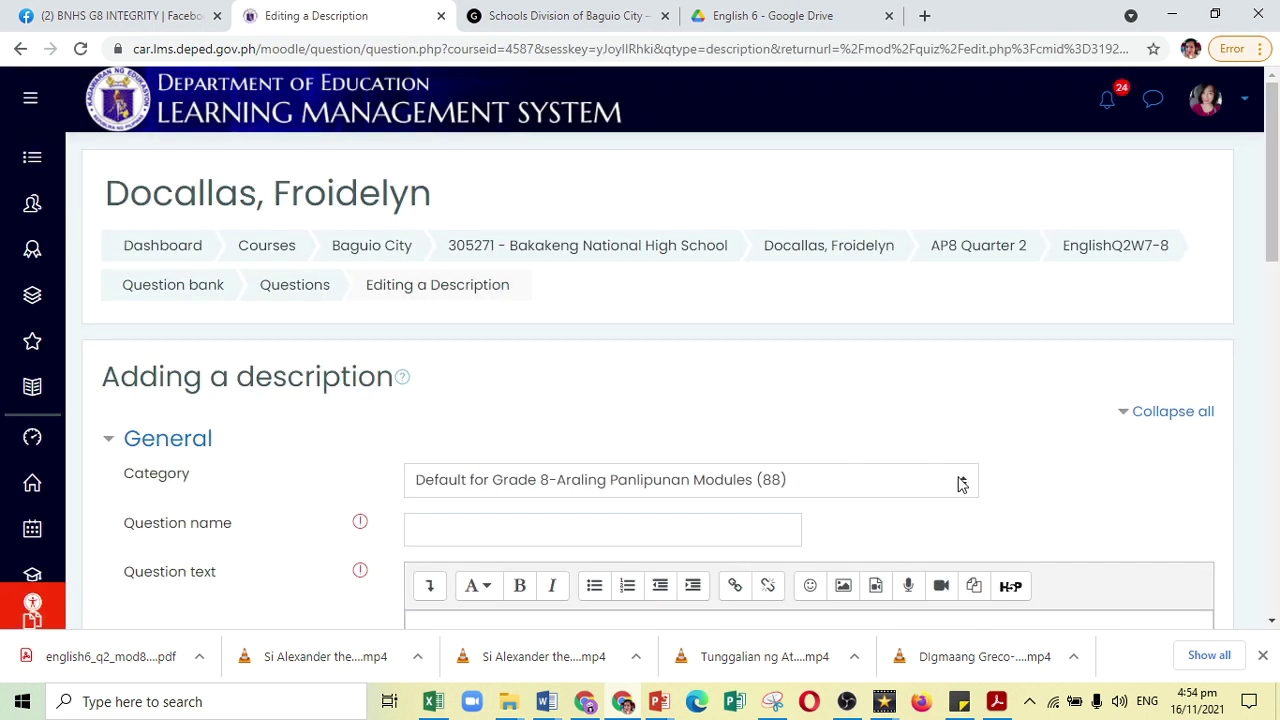
# Set the description's category to "Default for EnglishQ2W7-8" and its question name to "Lesson 1"
pyautogui.scroll(-1, 959, 484)
pyautogui.click(963, 360)
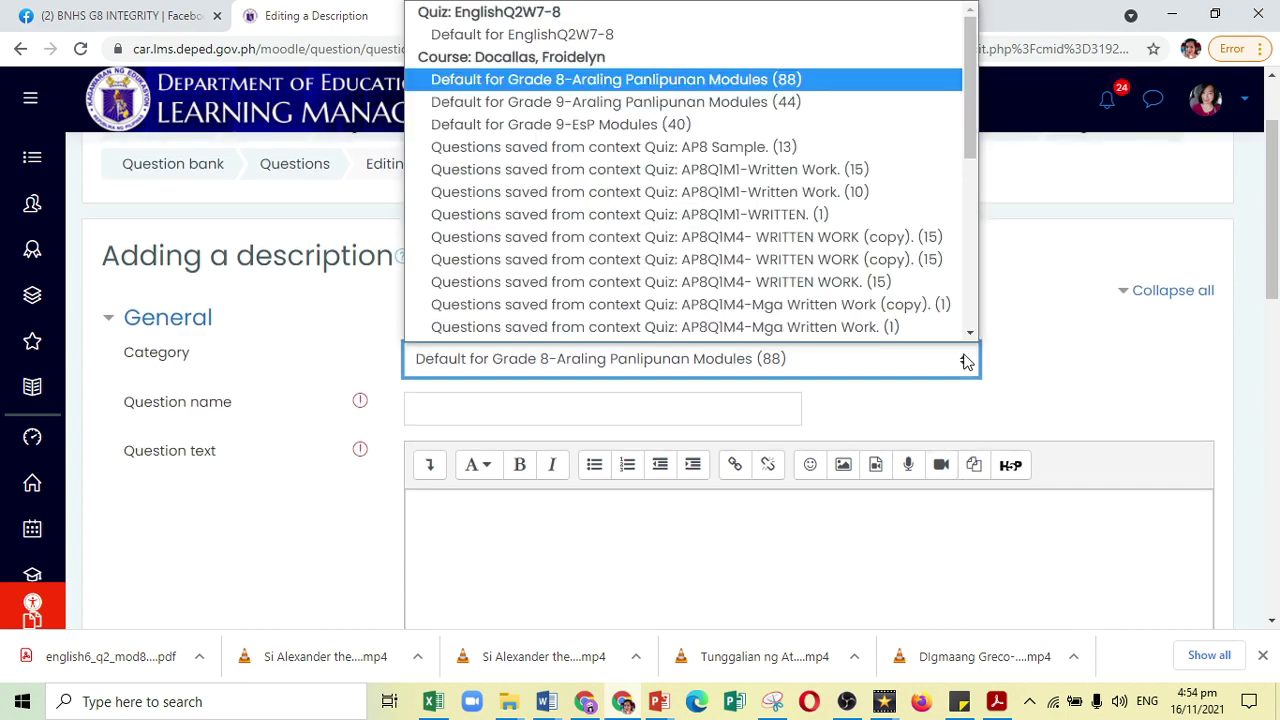
pyautogui.scroll(1, 565, 40)
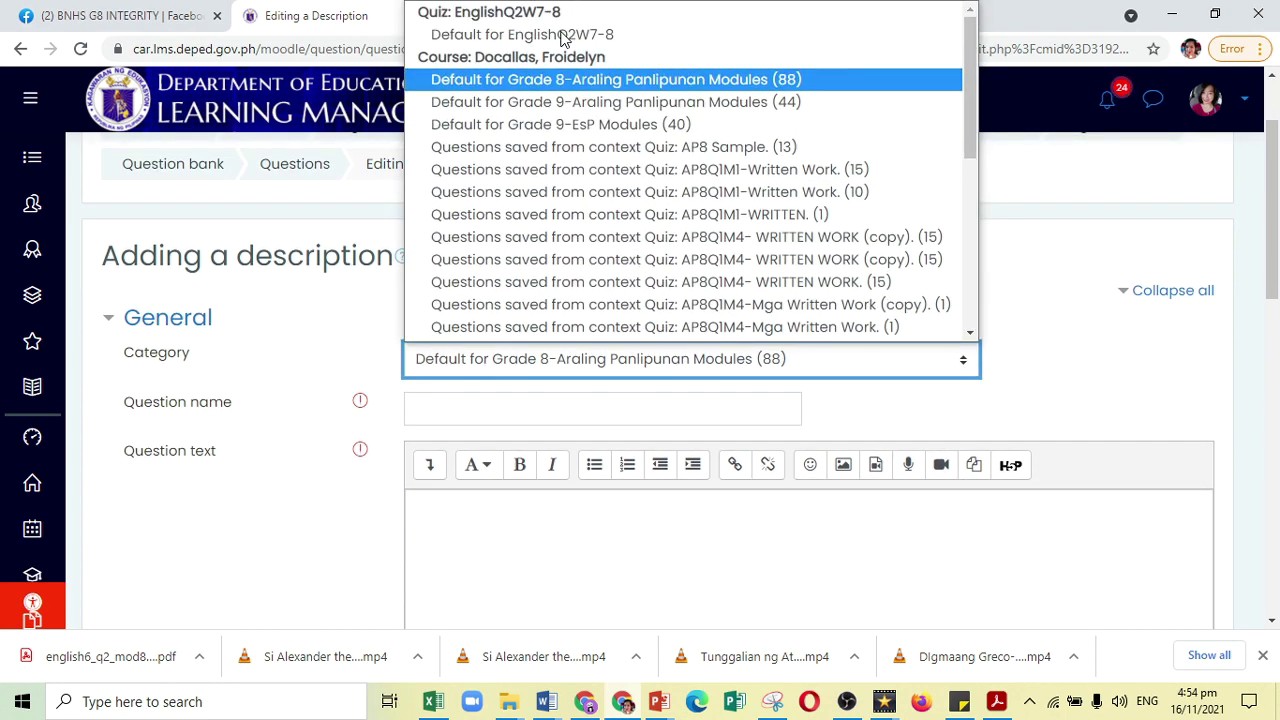
pyautogui.click(617, 37)
pyautogui.click(480, 412)
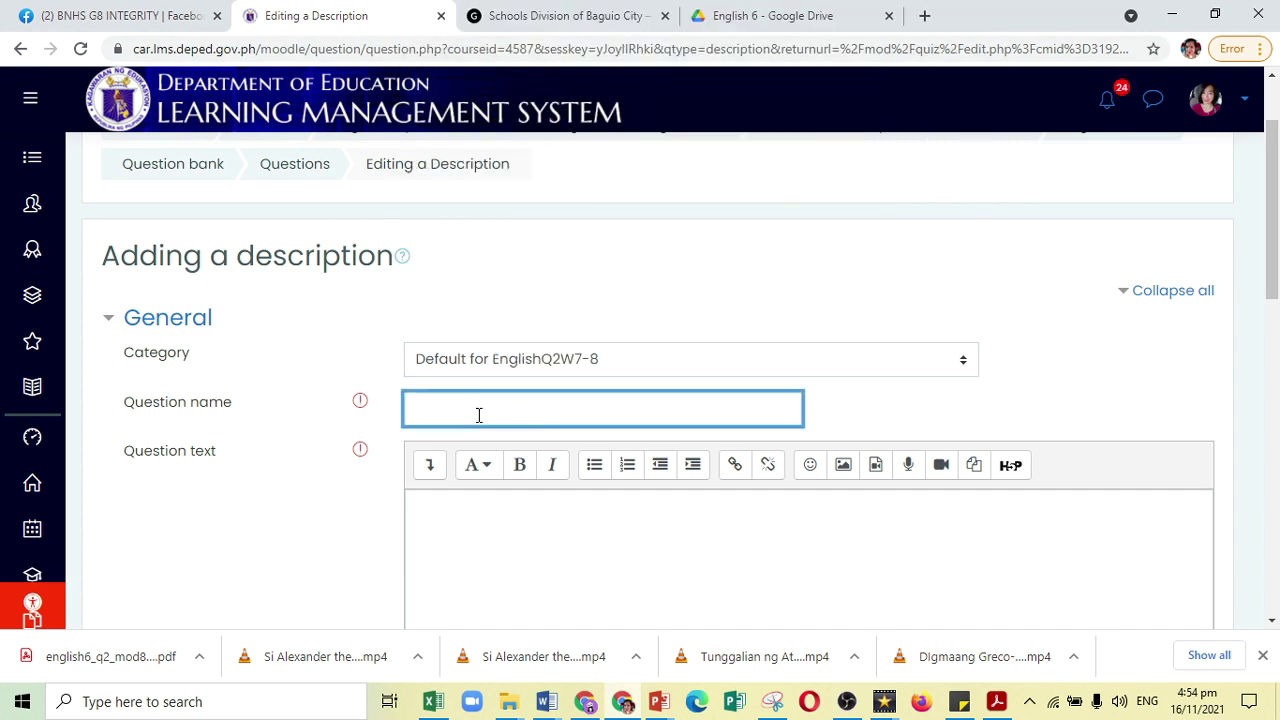
pyautogui.write('Lesson 1')
pyautogui.click(469, 517)
# Upload an image file from Downloads into the question text, describe the image as "Lesson 1", and save the description item
pyautogui.scroll(-2, 469, 517)
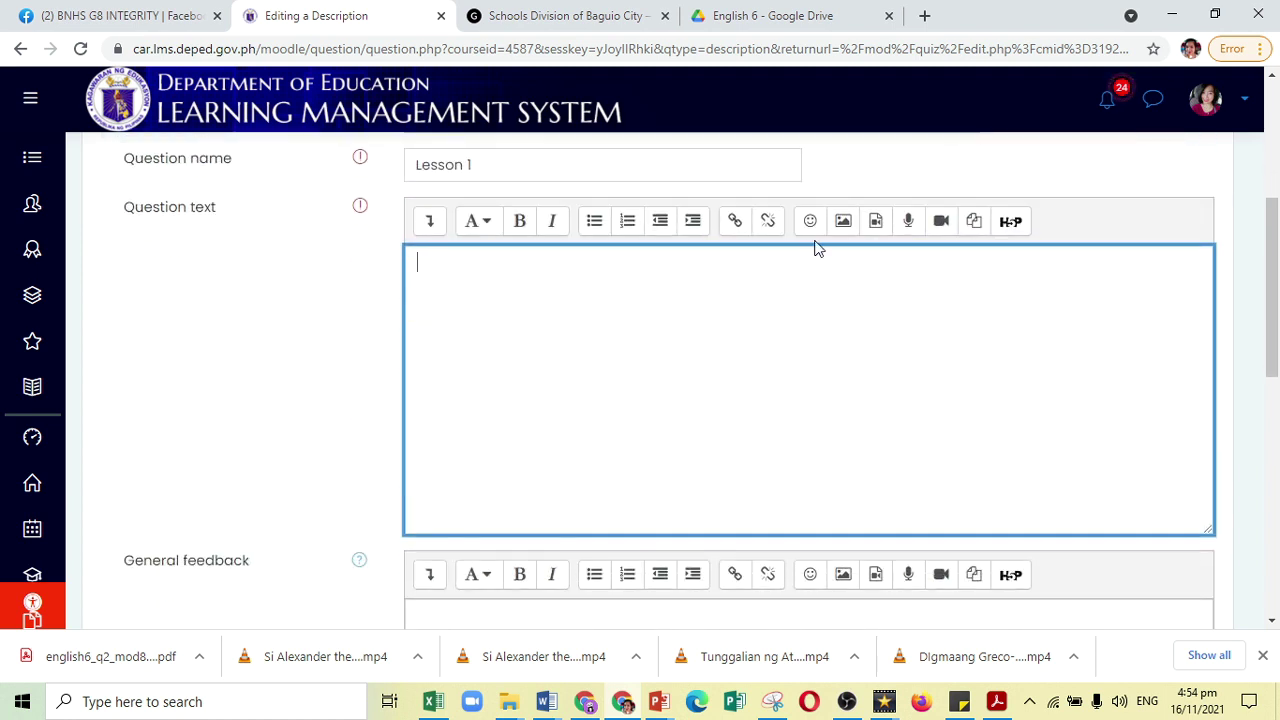
pyautogui.click(843, 222)
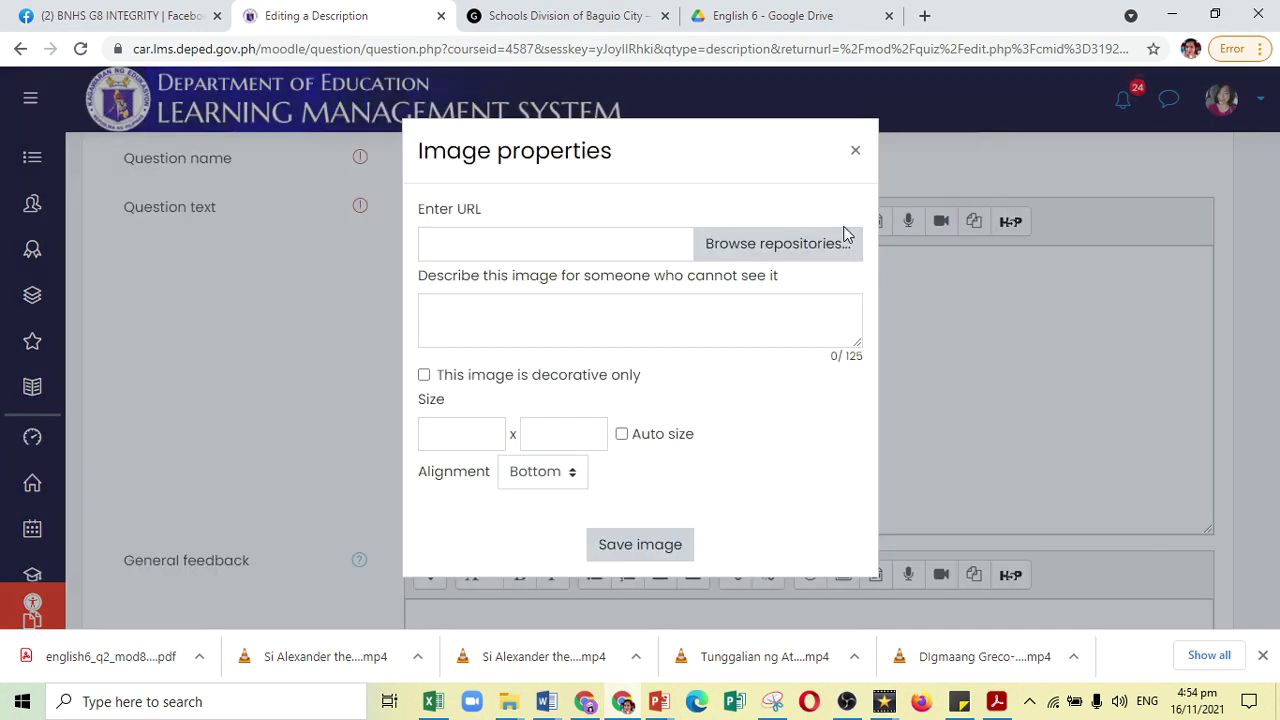
pyautogui.press('Escape')
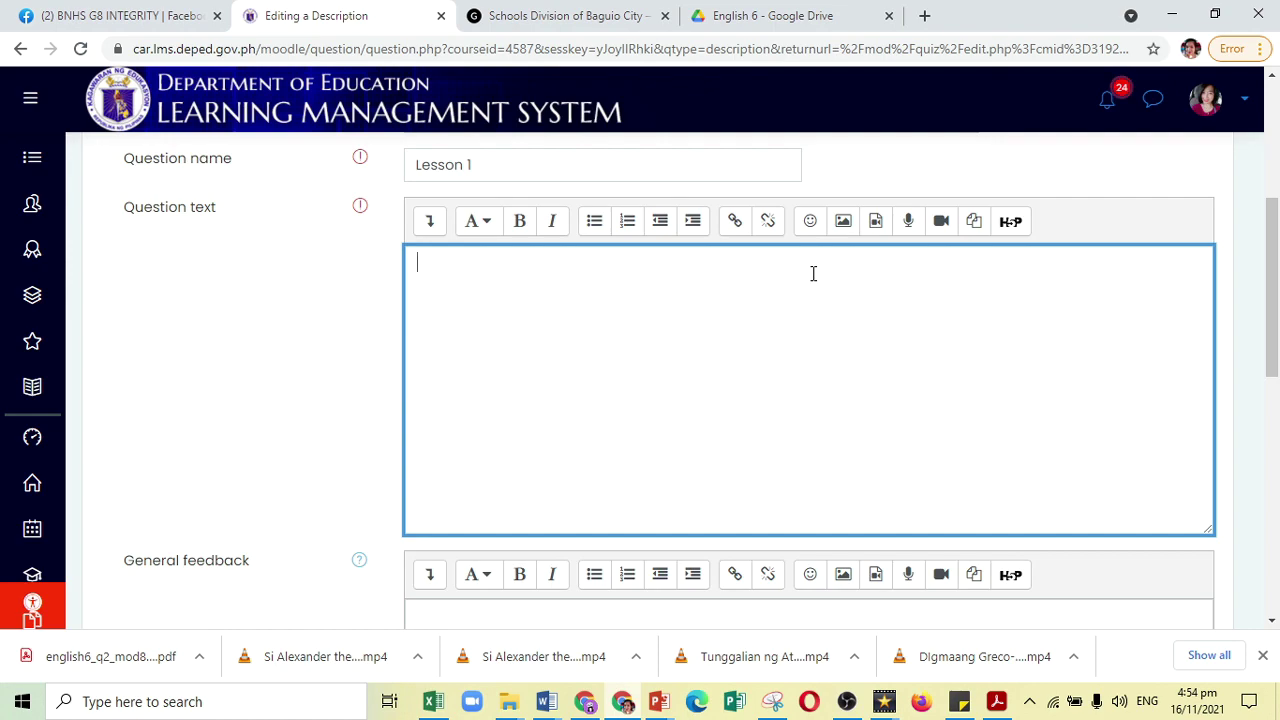
pyautogui.click(845, 230)
pyautogui.click(774, 240)
pyautogui.click(508, 280)
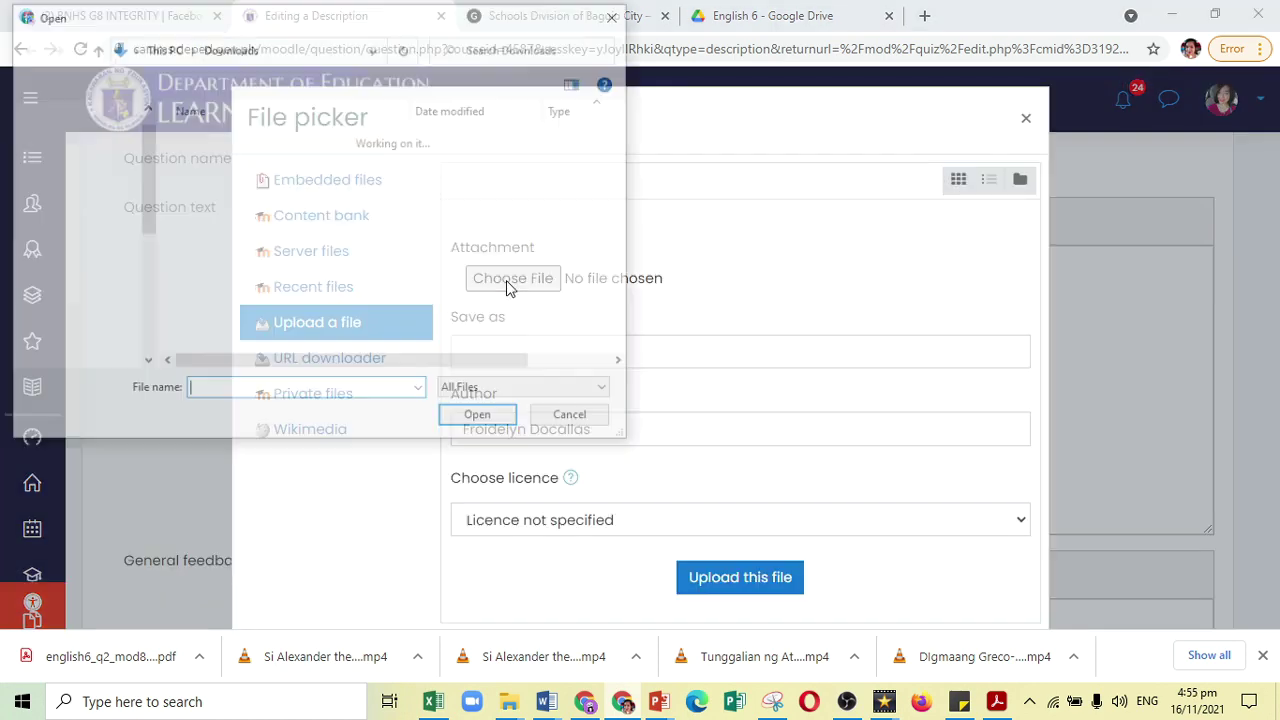
pyautogui.click(206, 220)
pyautogui.click(483, 417)
pyautogui.click(740, 577)
pyautogui.click(583, 331)
pyautogui.write('Lesson 1')
pyautogui.click(640, 543)
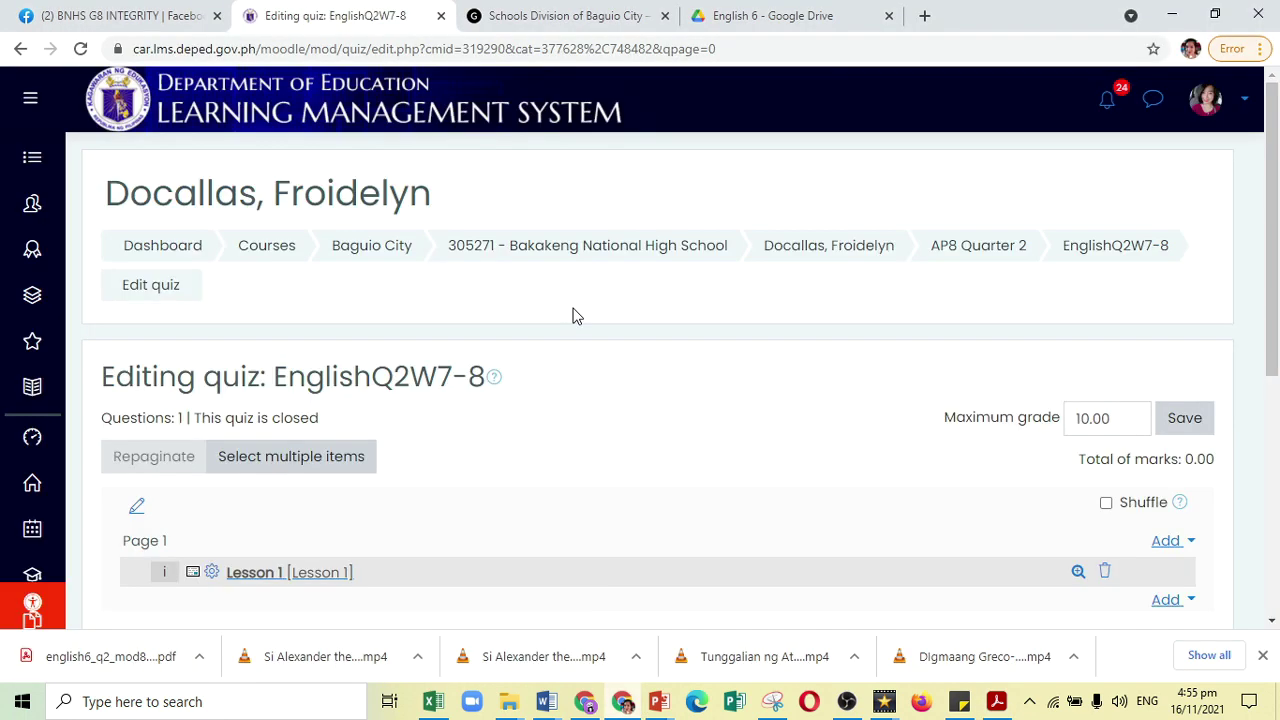
# Add another new question of the Description type after Lesson 1 in the quiz
pyautogui.scroll(-3, 573, 316)
pyautogui.click(1166, 330)
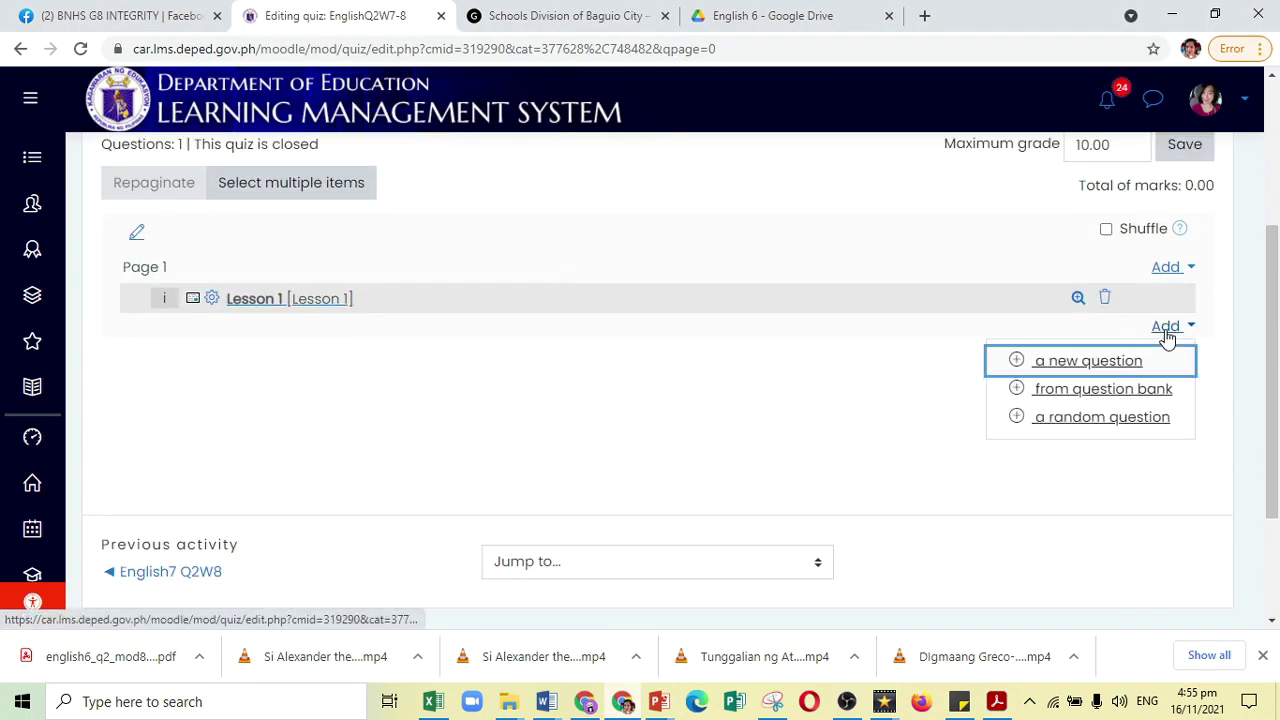
pyautogui.click(1075, 363)
pyautogui.scroll(-5, 537, 494)
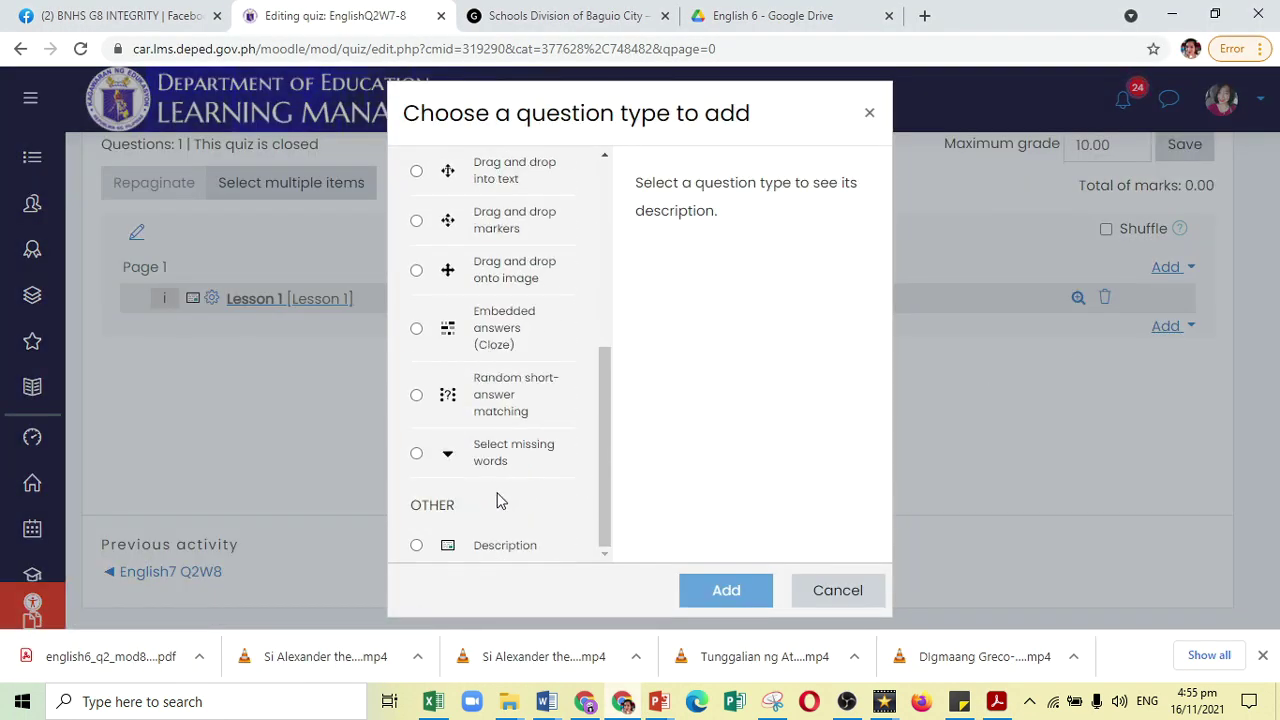
pyautogui.click(416, 545)
pyautogui.click(722, 591)
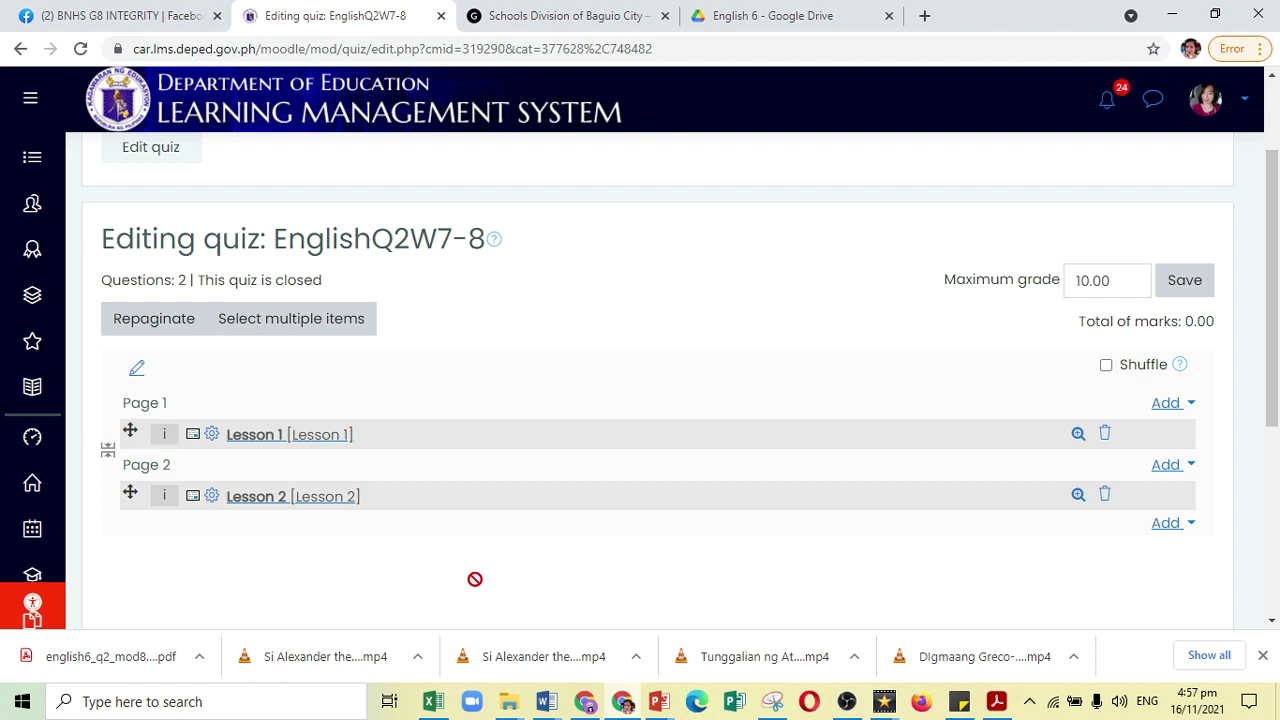
# Check the festival fill-in-the-blanks exercise in the PDF module and add a new Drag and drop into text question after Lesson 2
pyautogui.scroll(-1, 475, 579)
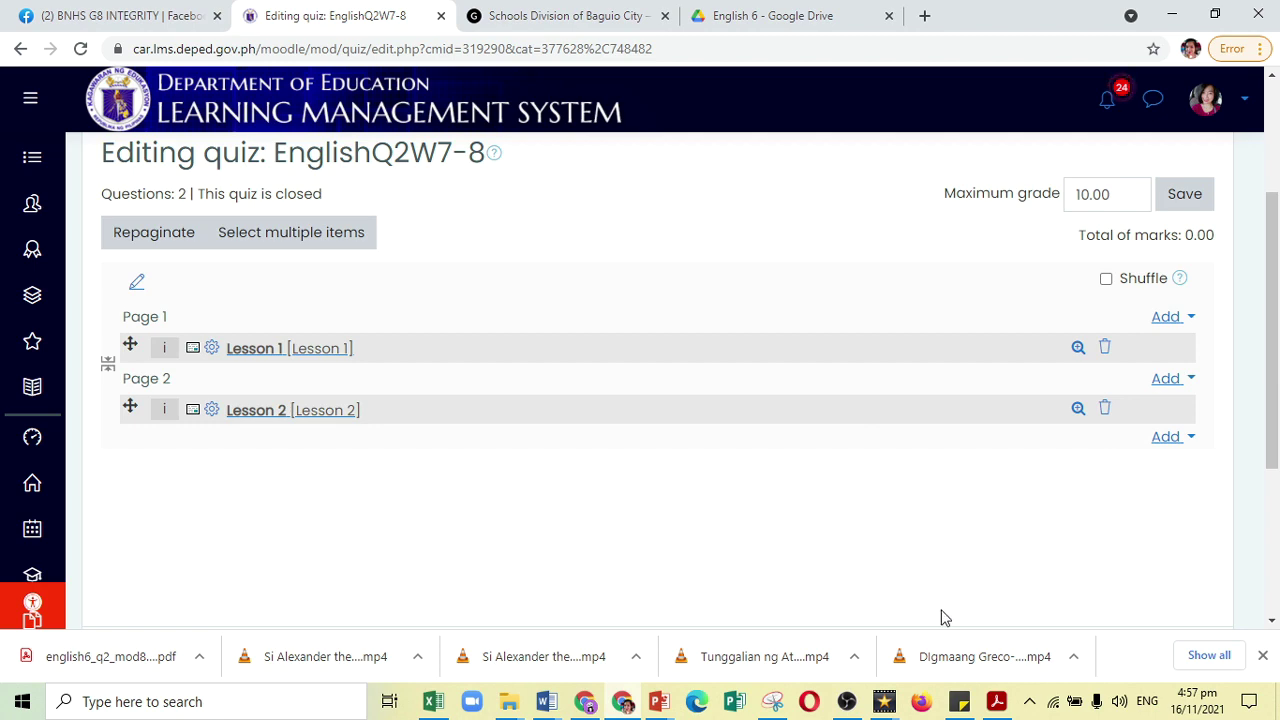
pyautogui.click(996, 701)
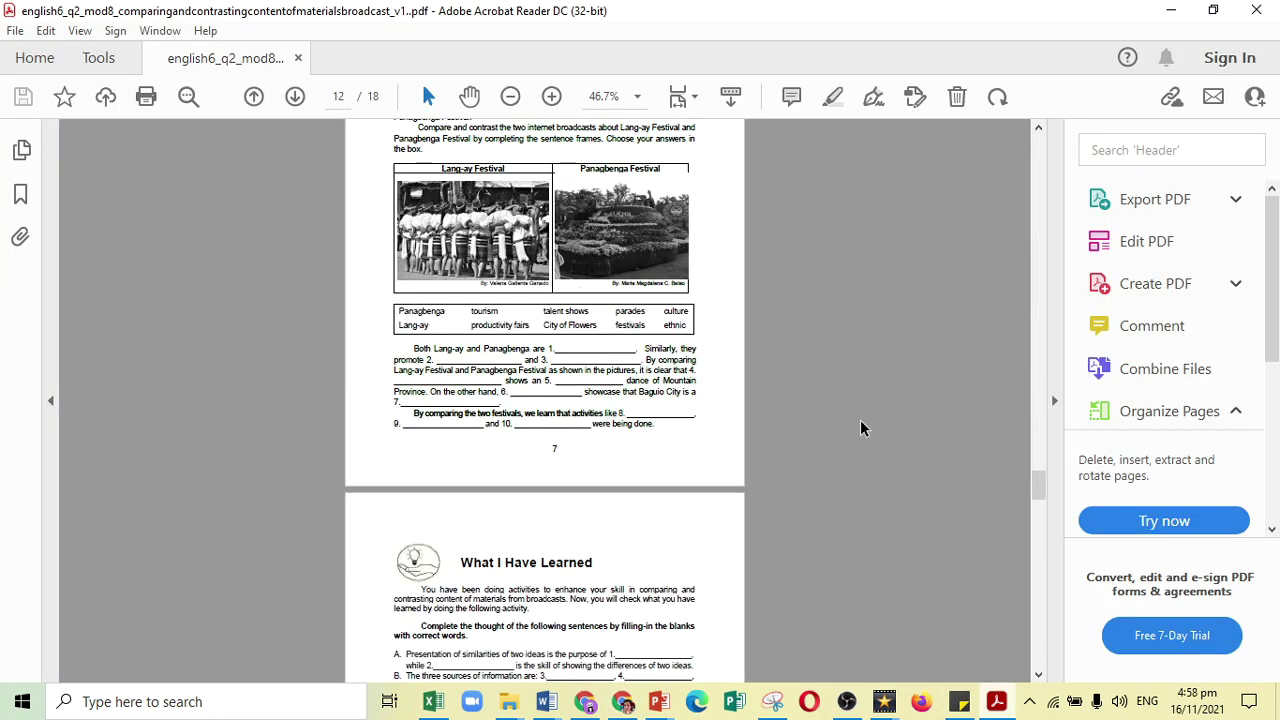
pyautogui.click(622, 701)
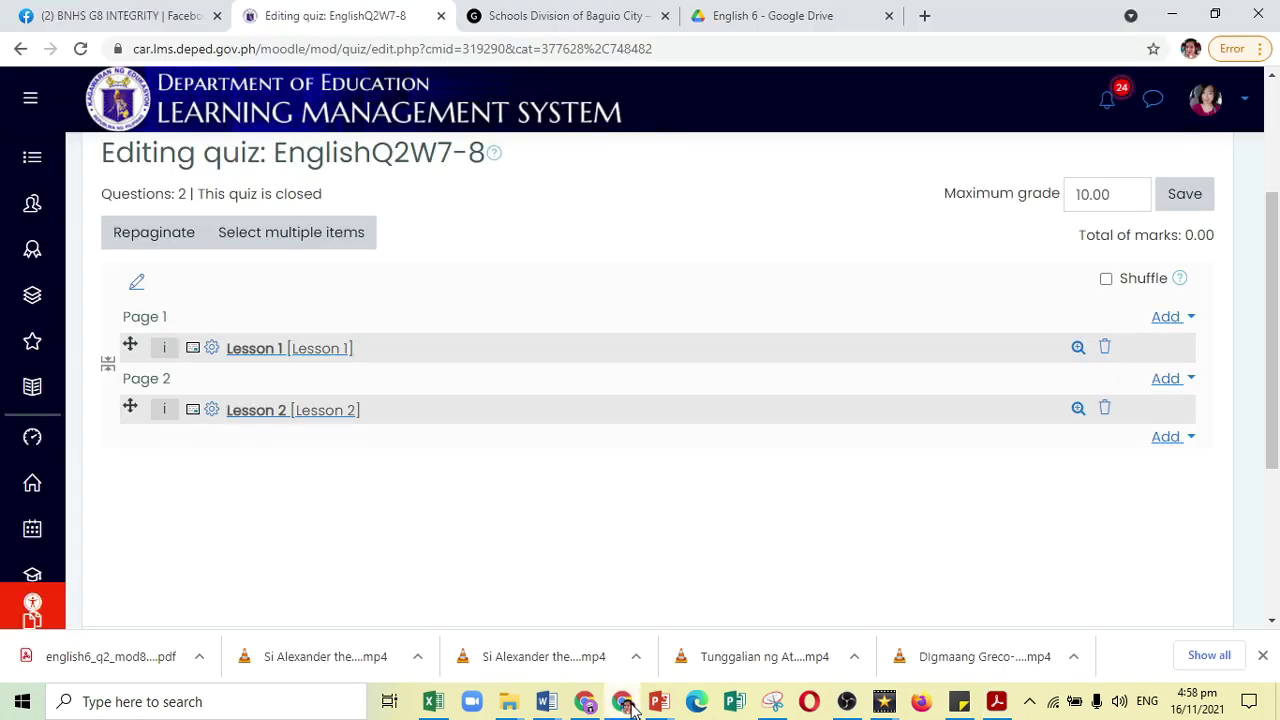
pyautogui.click(1165, 437)
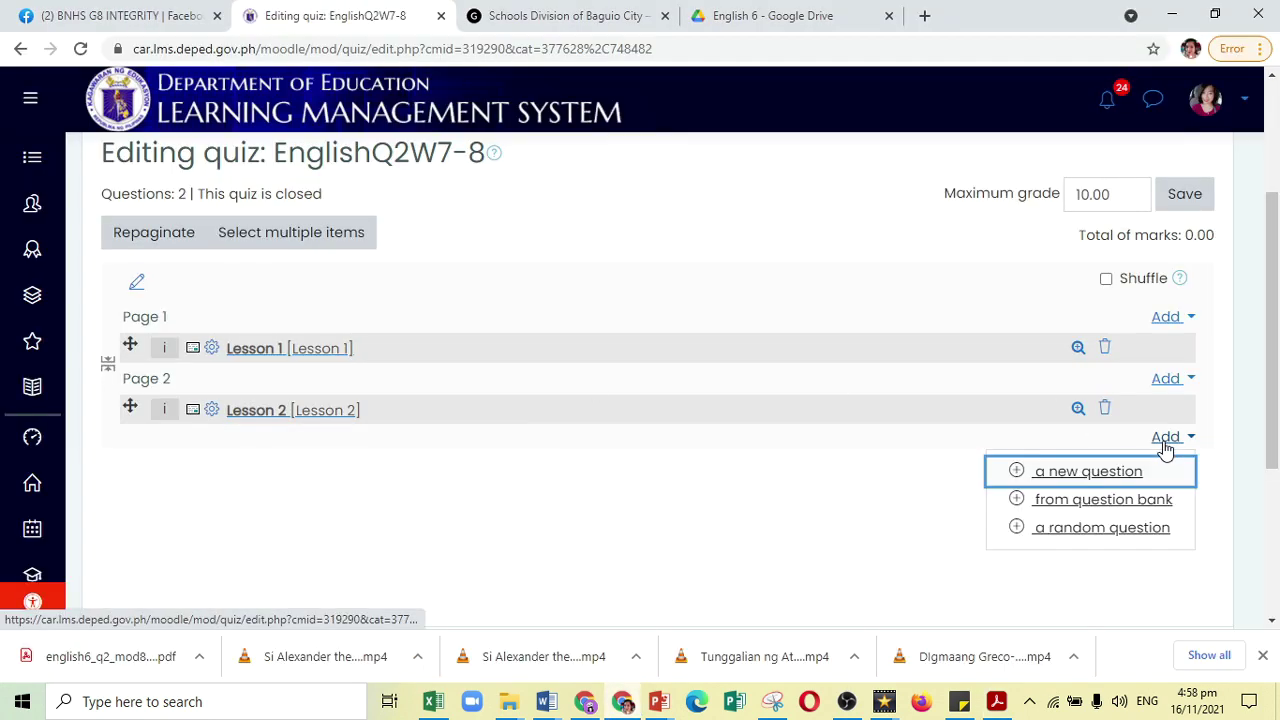
pyautogui.click(1093, 475)
pyautogui.scroll(-4, 591, 383)
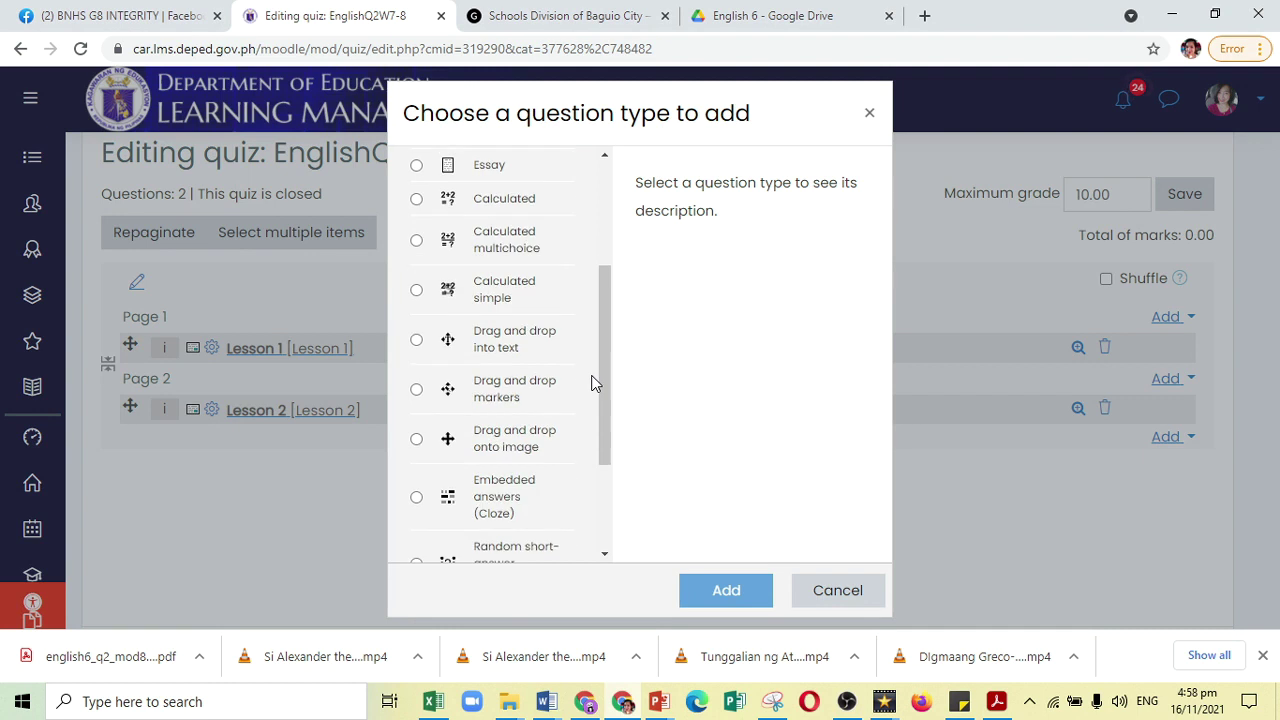
pyautogui.scroll(3, 591, 383)
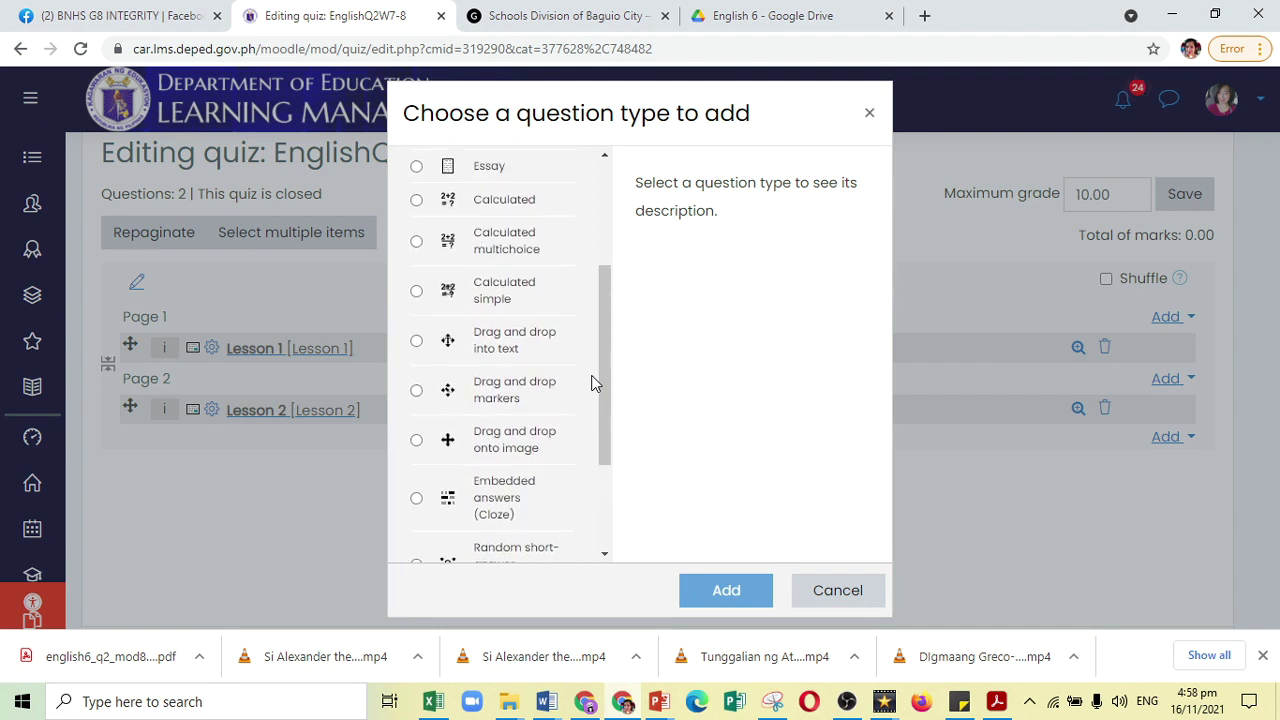
pyautogui.click(417, 343)
pyautogui.scroll(-3, 536, 368)
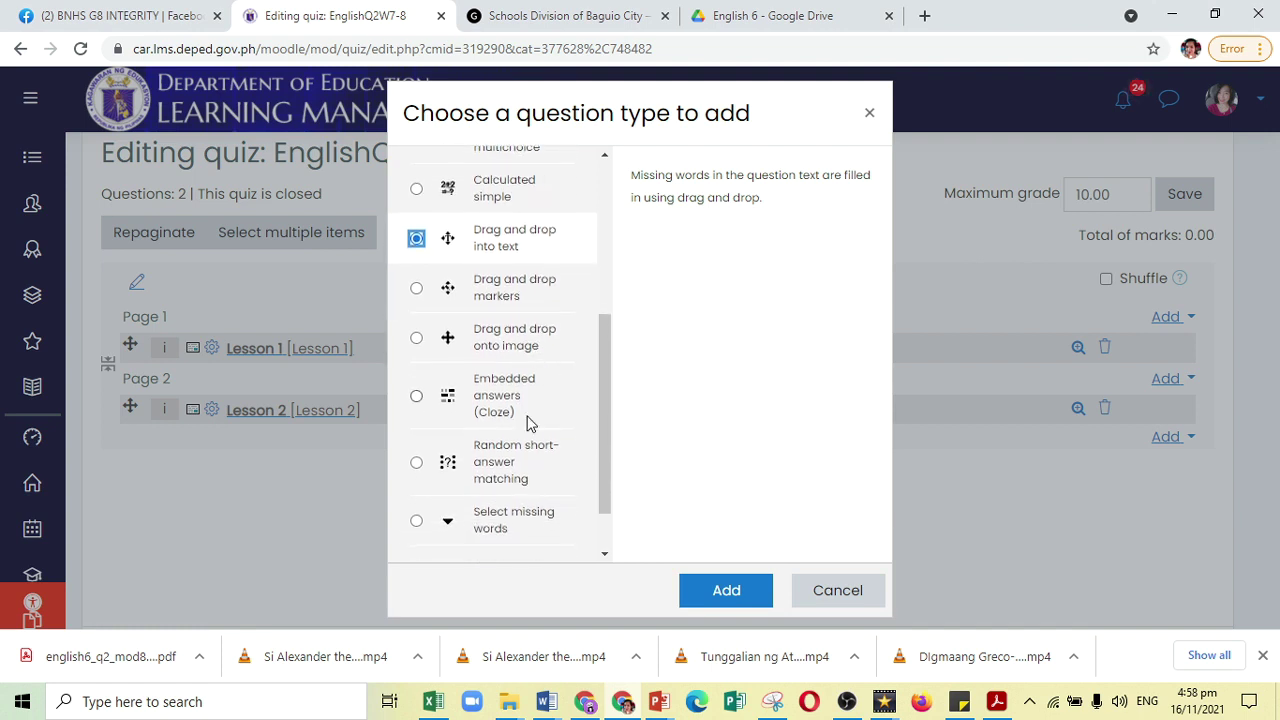
pyautogui.click(416, 477)
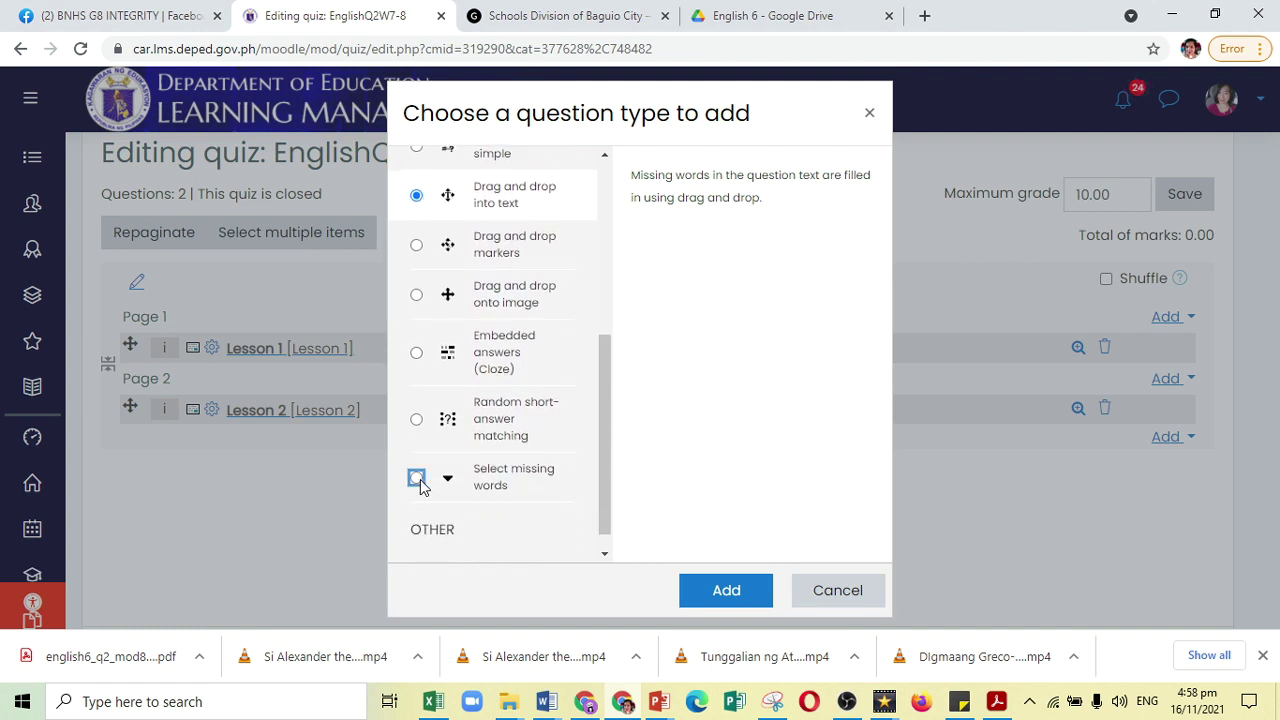
pyautogui.scroll(1, 518, 452)
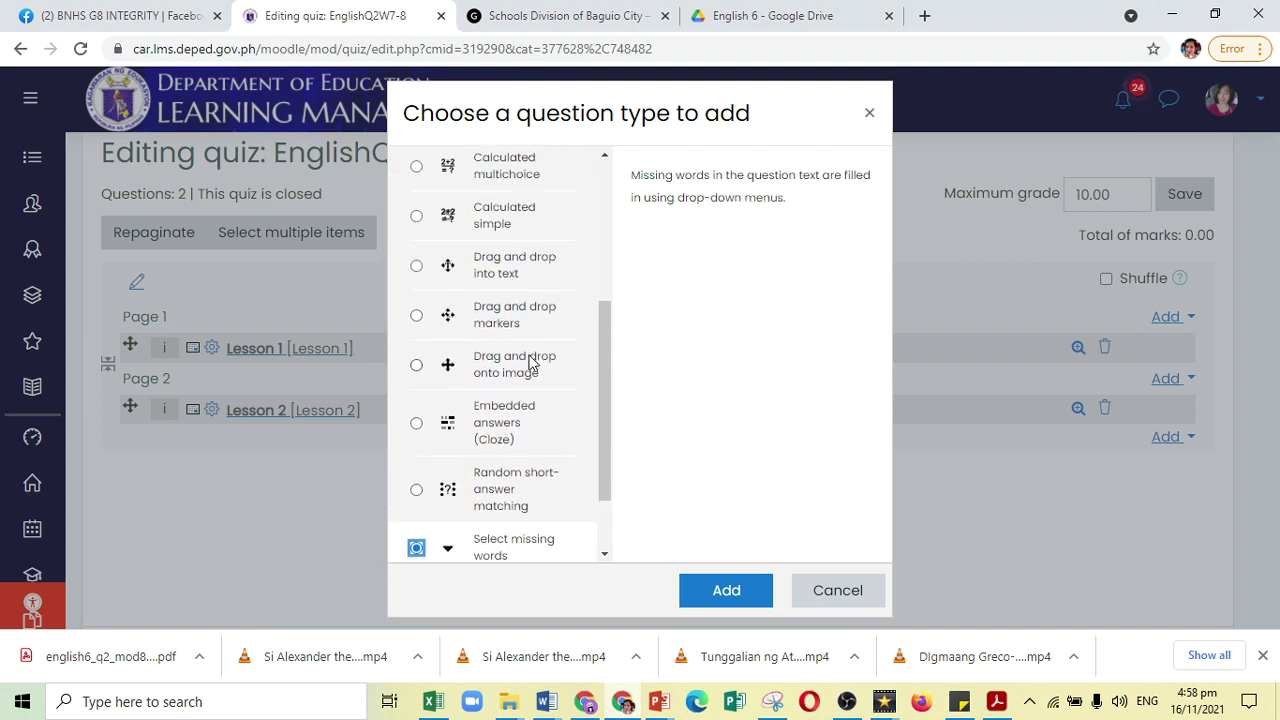
pyautogui.click(416, 316)
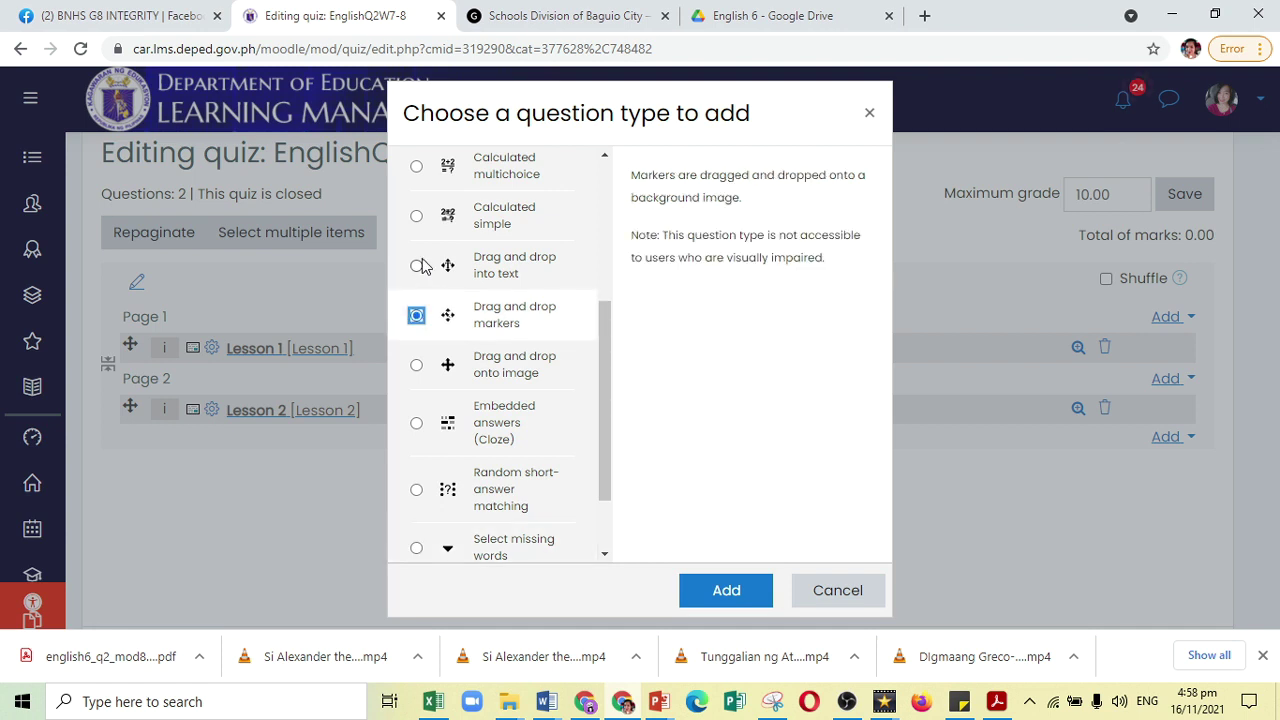
pyautogui.click(416, 265)
pyautogui.click(724, 591)
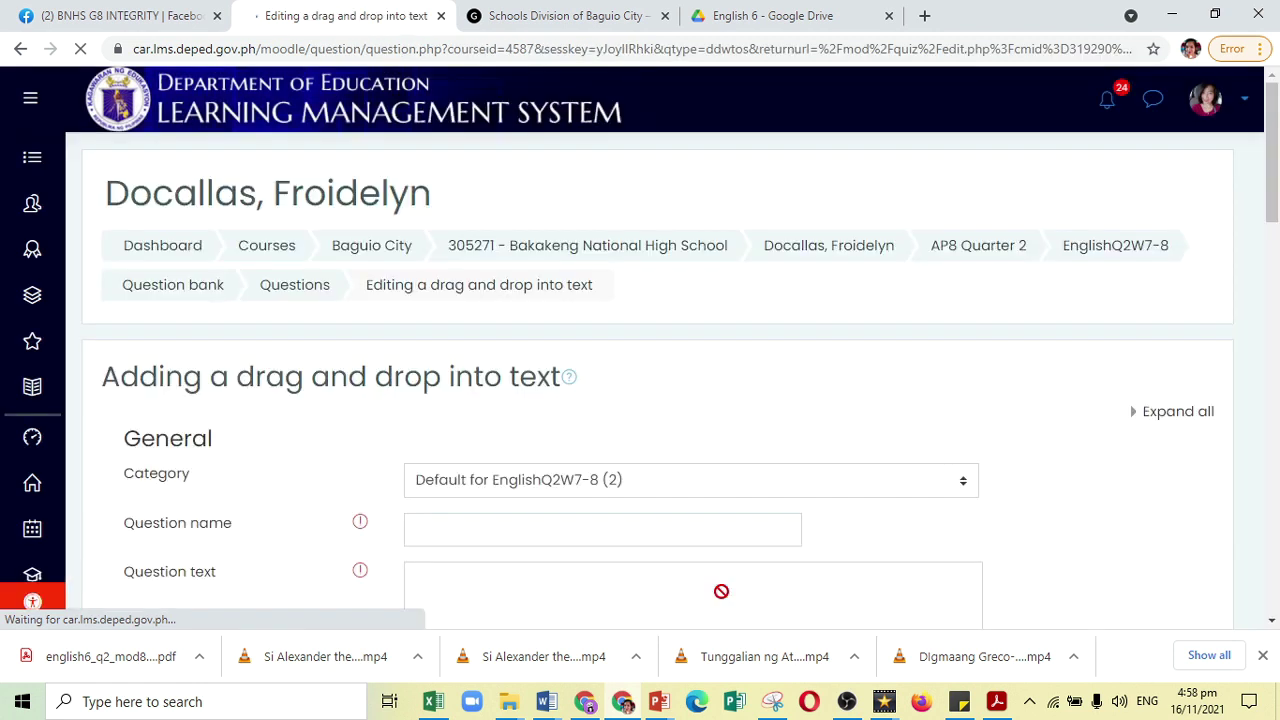
# Name the question "Fill" and copy the Lang-ay and Panagbenga fill-in-the-blanks paragraphs from the PDF into the question text
pyautogui.click(560, 366)
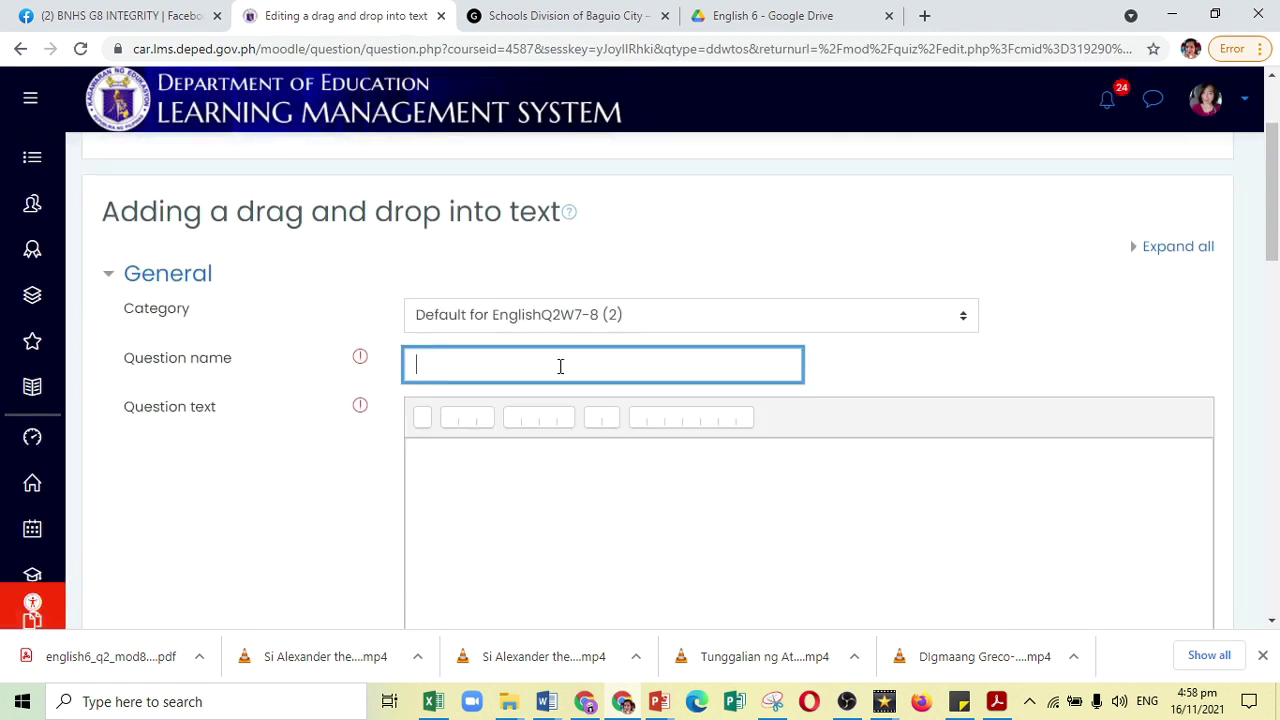
pyautogui.write('Fill')
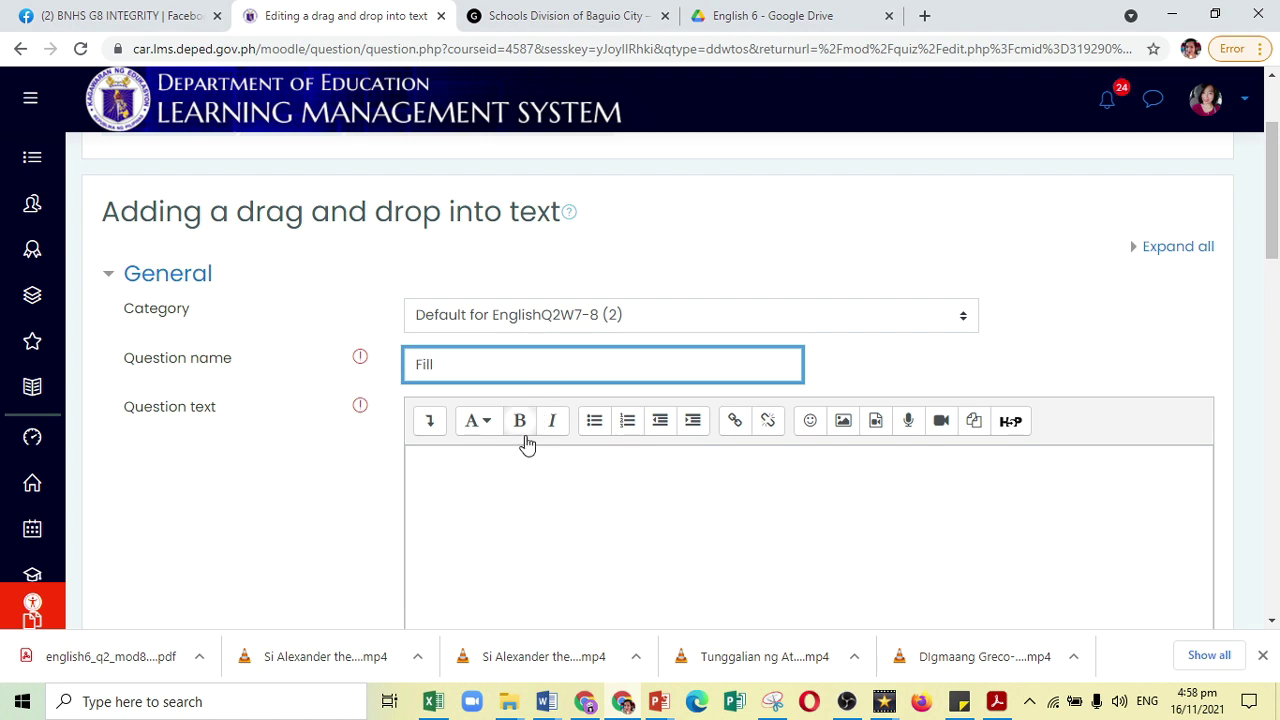
pyautogui.click(517, 474)
pyautogui.scroll(-2, 518, 474)
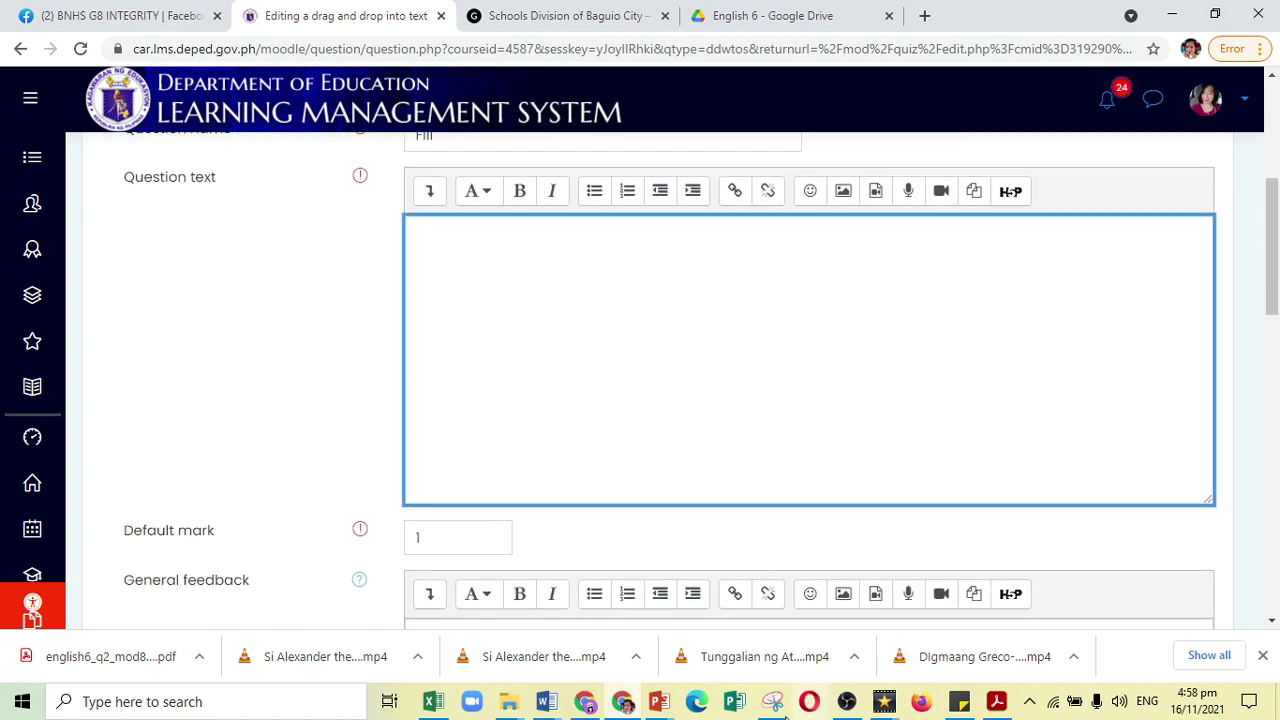
pyautogui.click(996, 703)
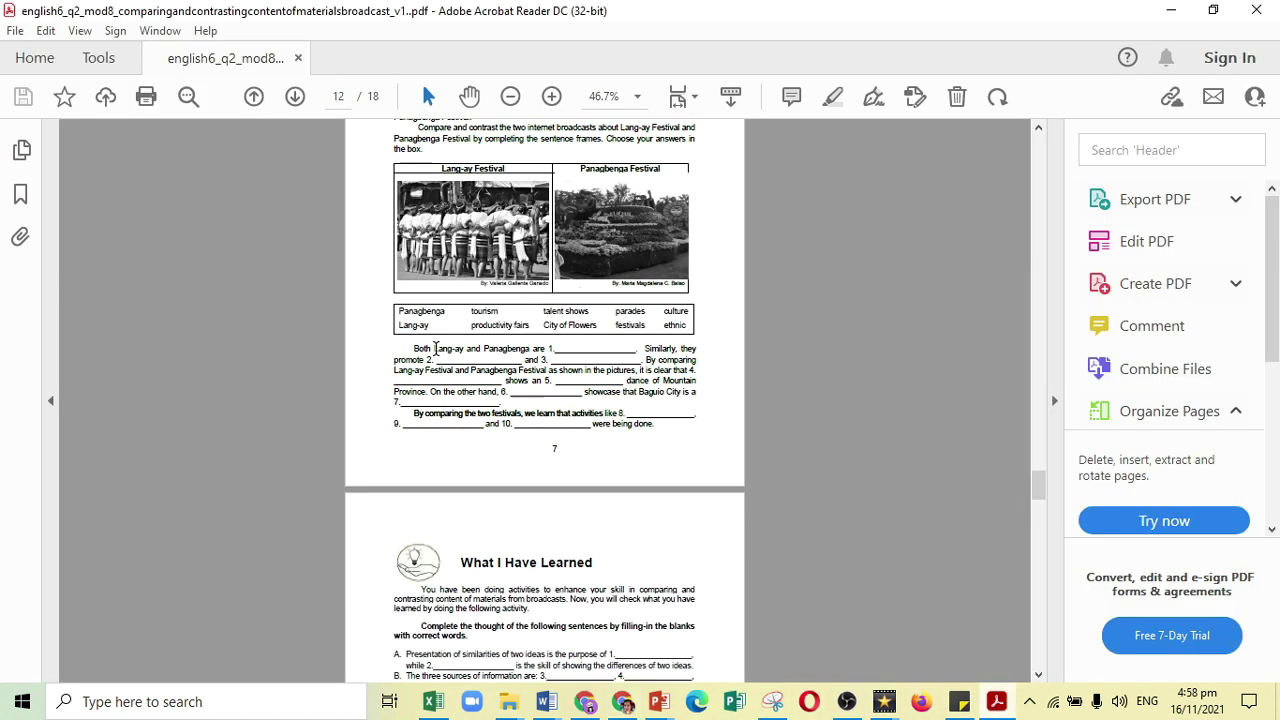
pyautogui.moveTo(409, 348); pyautogui.dragTo(659, 437)
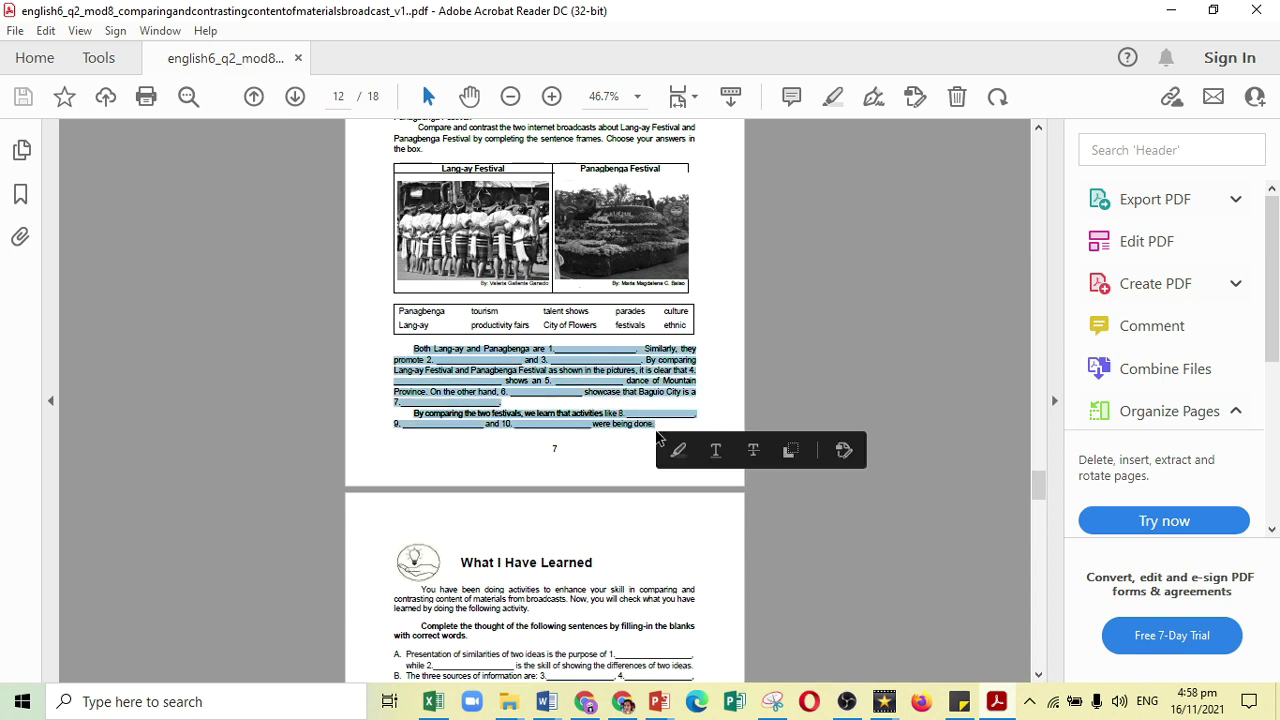
pyautogui.click(958, 703)
pyautogui.click(622, 703)
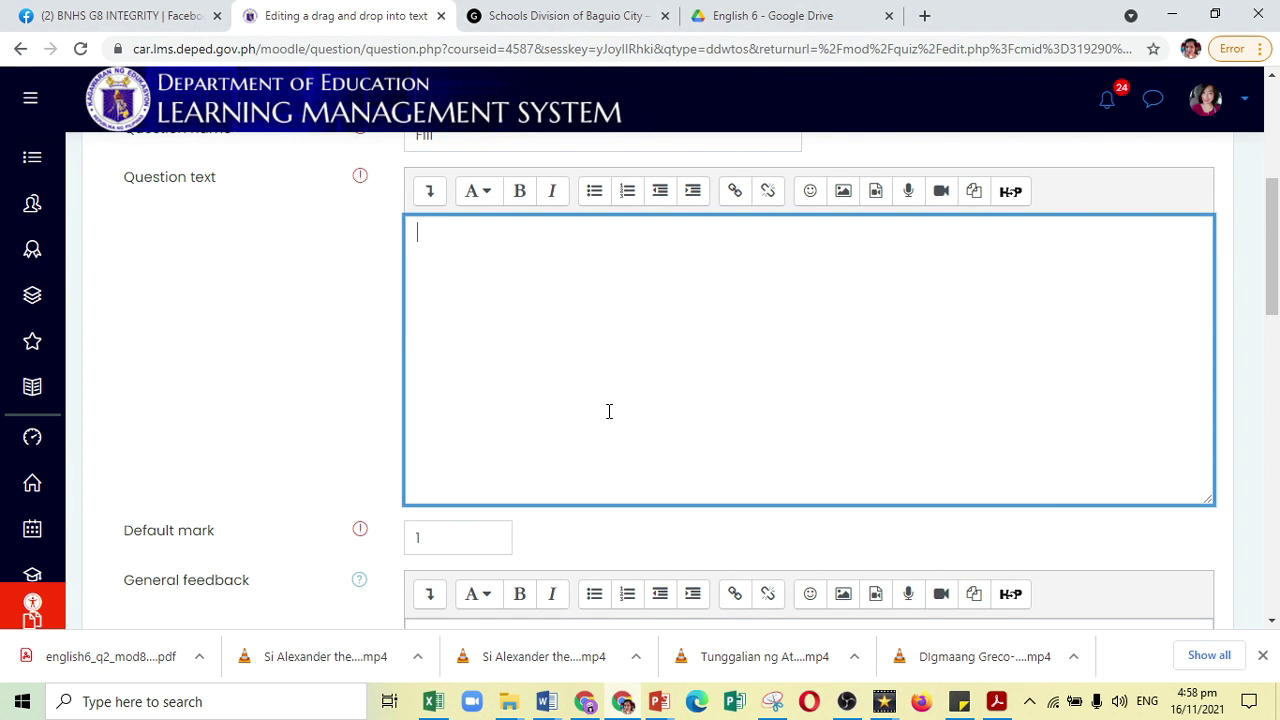
pyautogui.hotkey('ctrl', 'v')
# Replace the ten underscored blanks in the question text with empty [[]] placeholders, keeping the item numbers in front
pyautogui.doubleClick(676, 234)
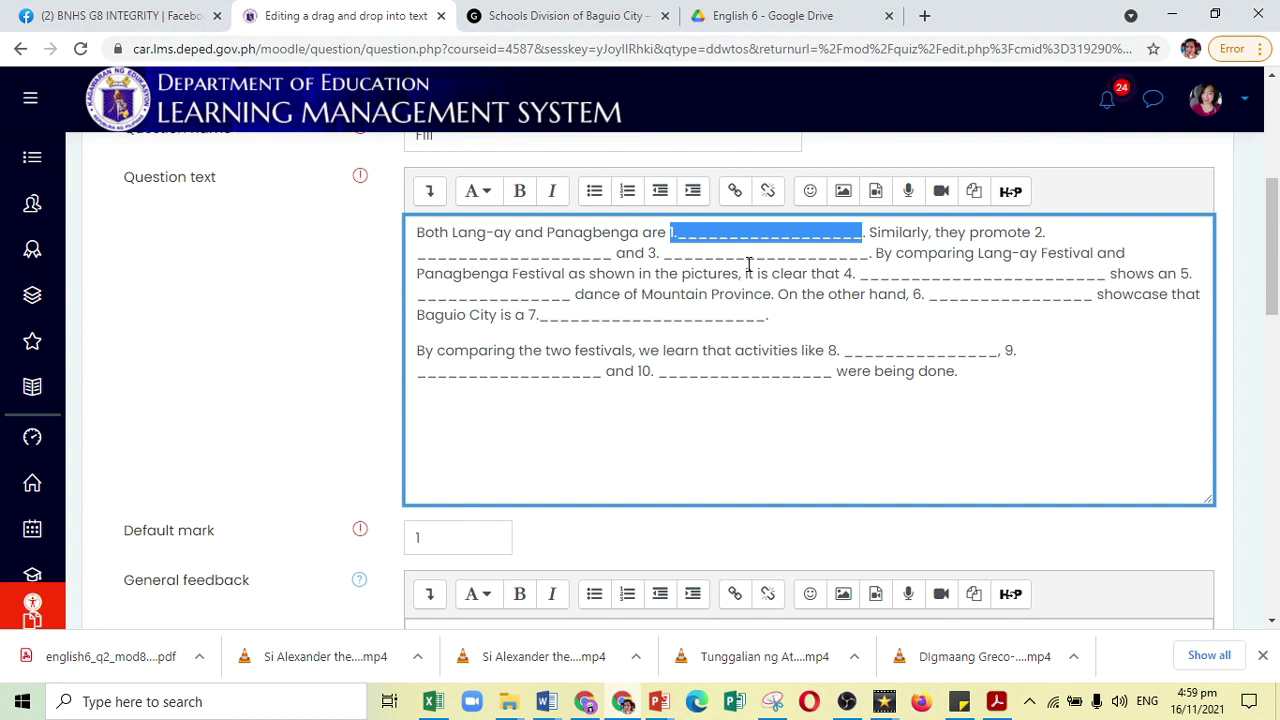
pyautogui.write('[[')
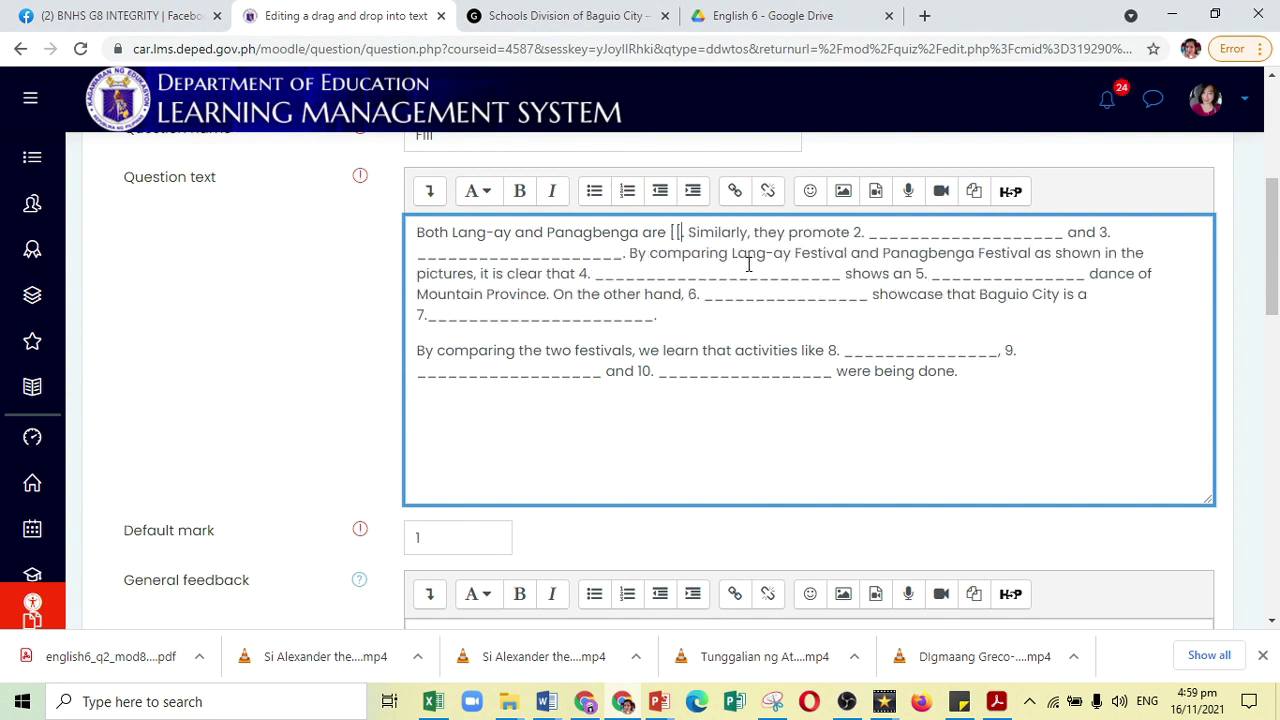
pyautogui.write('1]]')
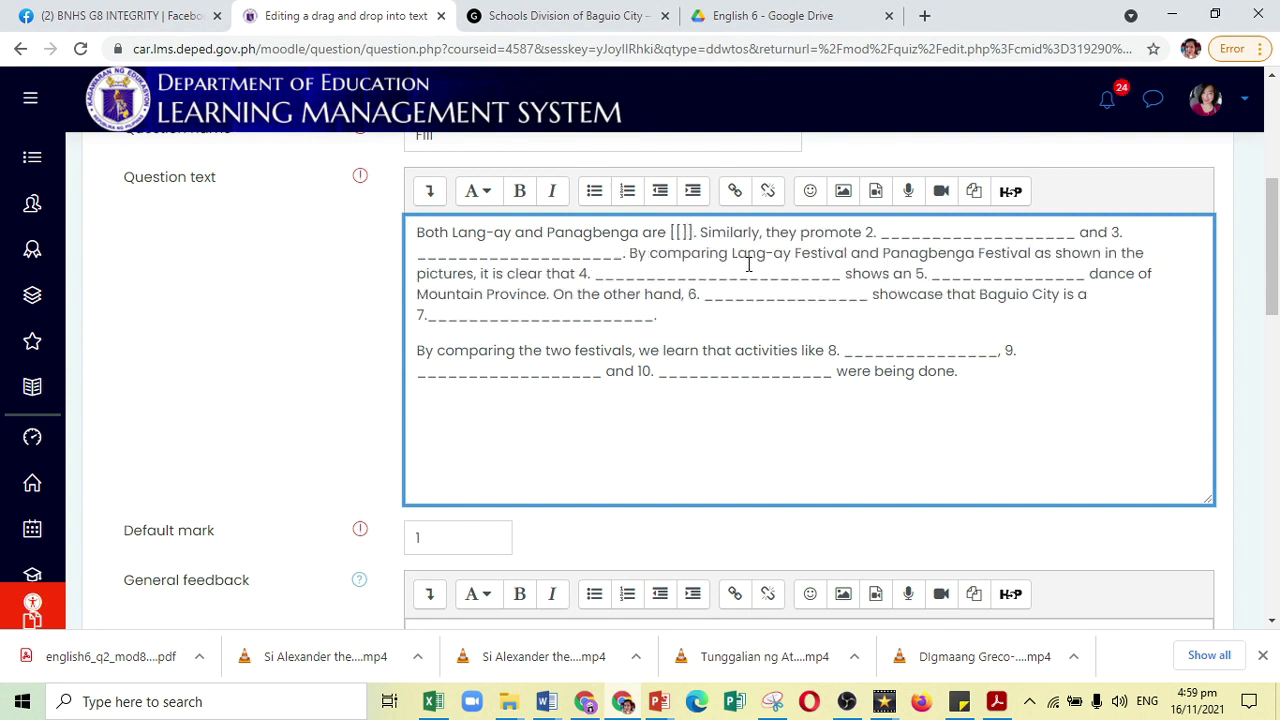
pyautogui.moveTo(670, 232); pyautogui.dragTo(694, 232)
pyautogui.hotkey('ctrl', 'c')
pyautogui.moveTo(879, 232); pyautogui.dragTo(1078, 232)
pyautogui.hotkey('ctrl', 'v')
pyautogui.moveTo(950, 232); pyautogui.dragTo(1158, 232)
pyautogui.hotkey('ctrl', 'v')
pyautogui.moveTo(948, 257); pyautogui.dragTo(1190, 258)
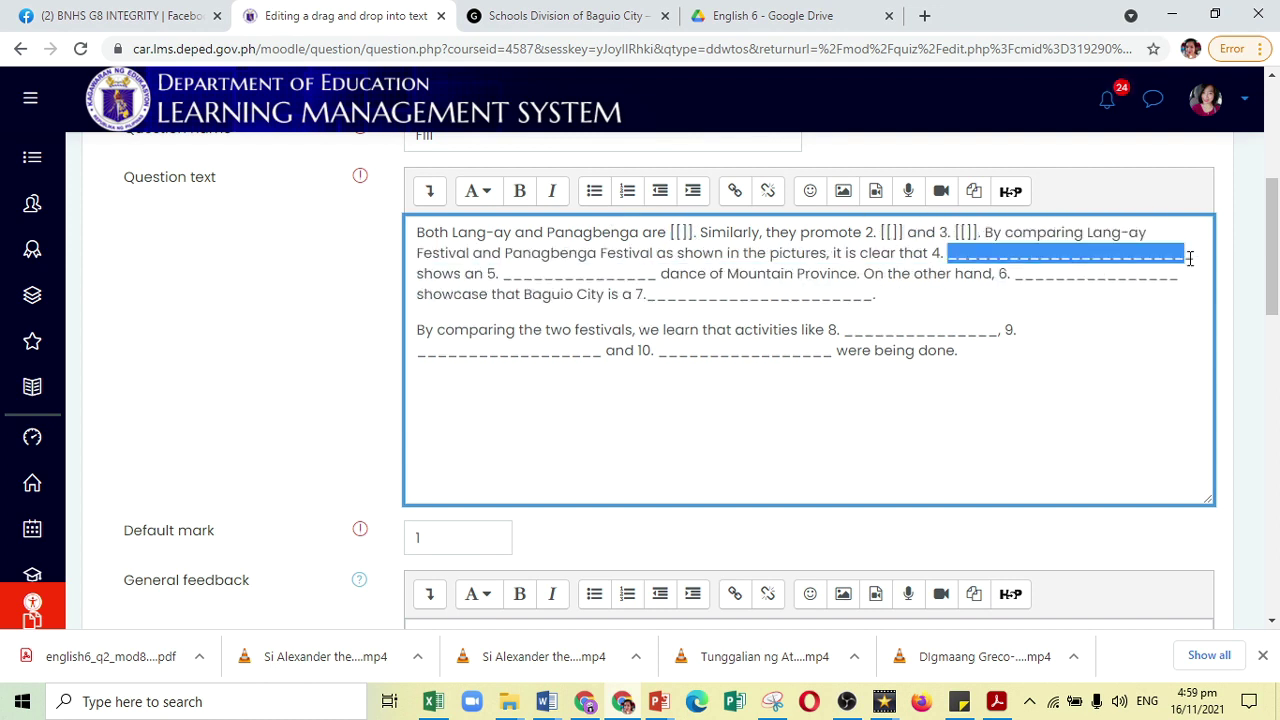
pyautogui.hotkey('ctrl', 'v')
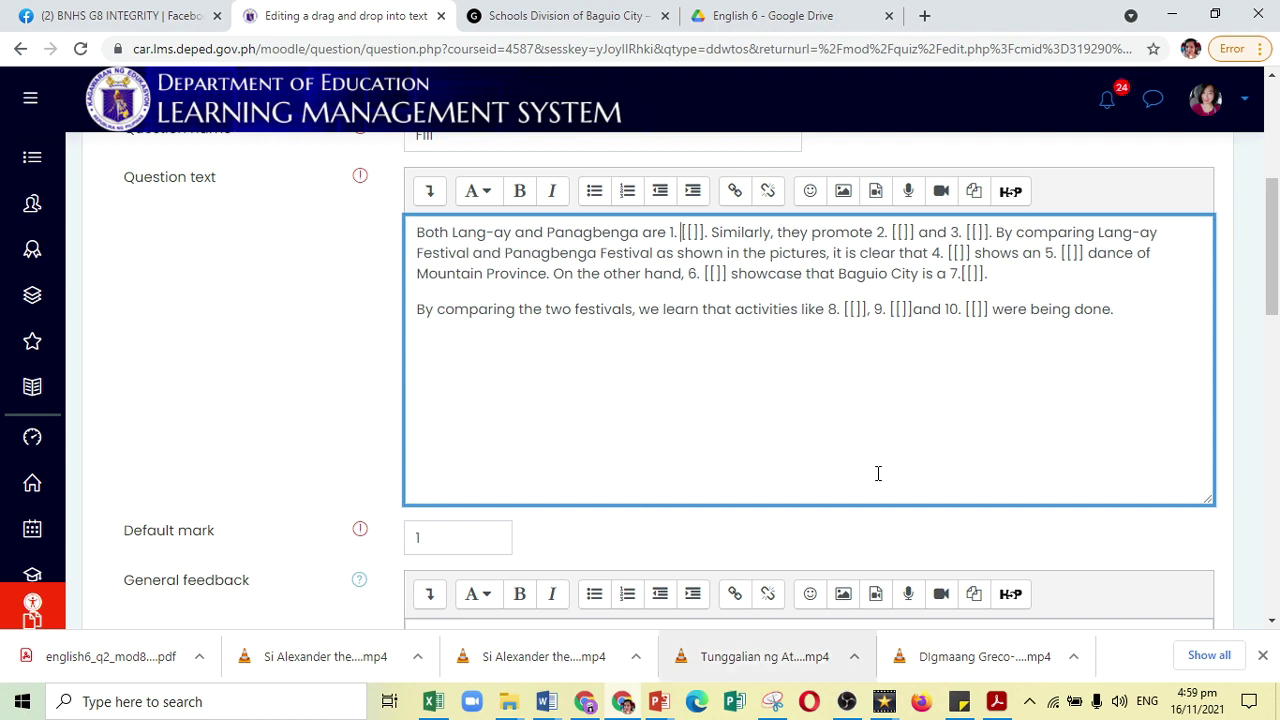
# Copy "festivals" from the word box in the PDF and enter it in full as the answer of Choice [[1]]
pyautogui.click(990, 704)
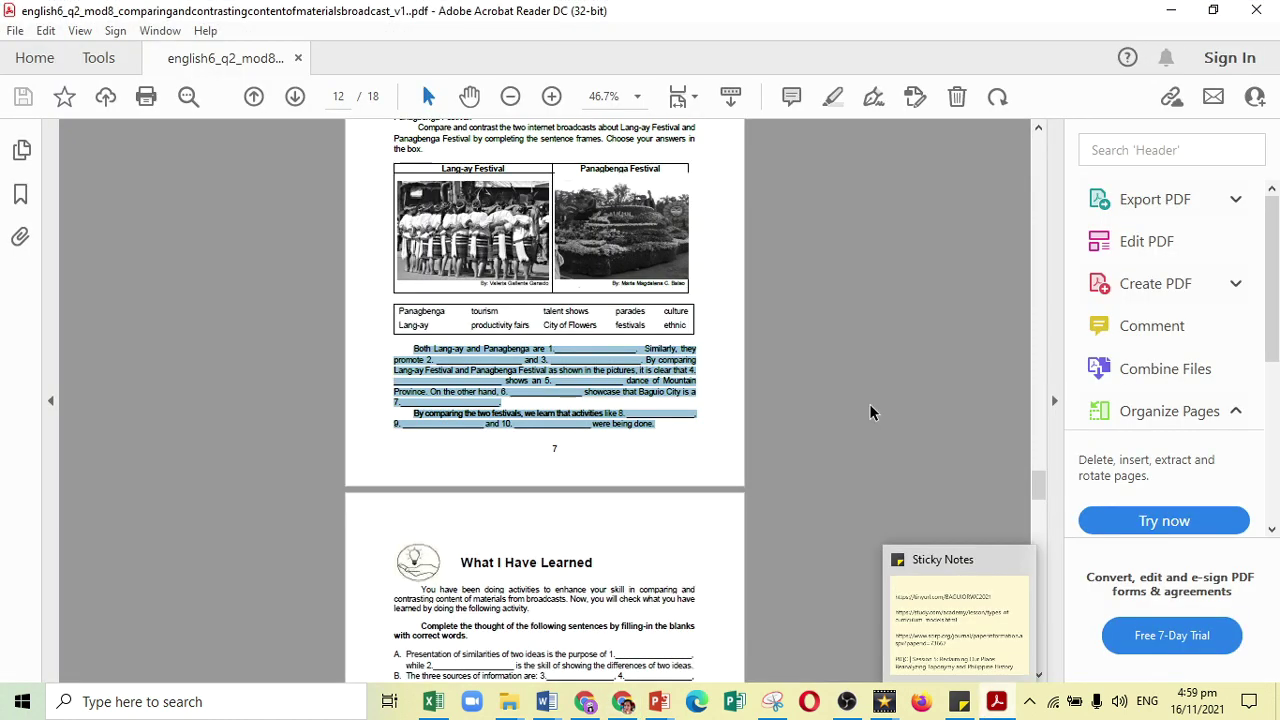
pyautogui.scroll(2, 750, 410)
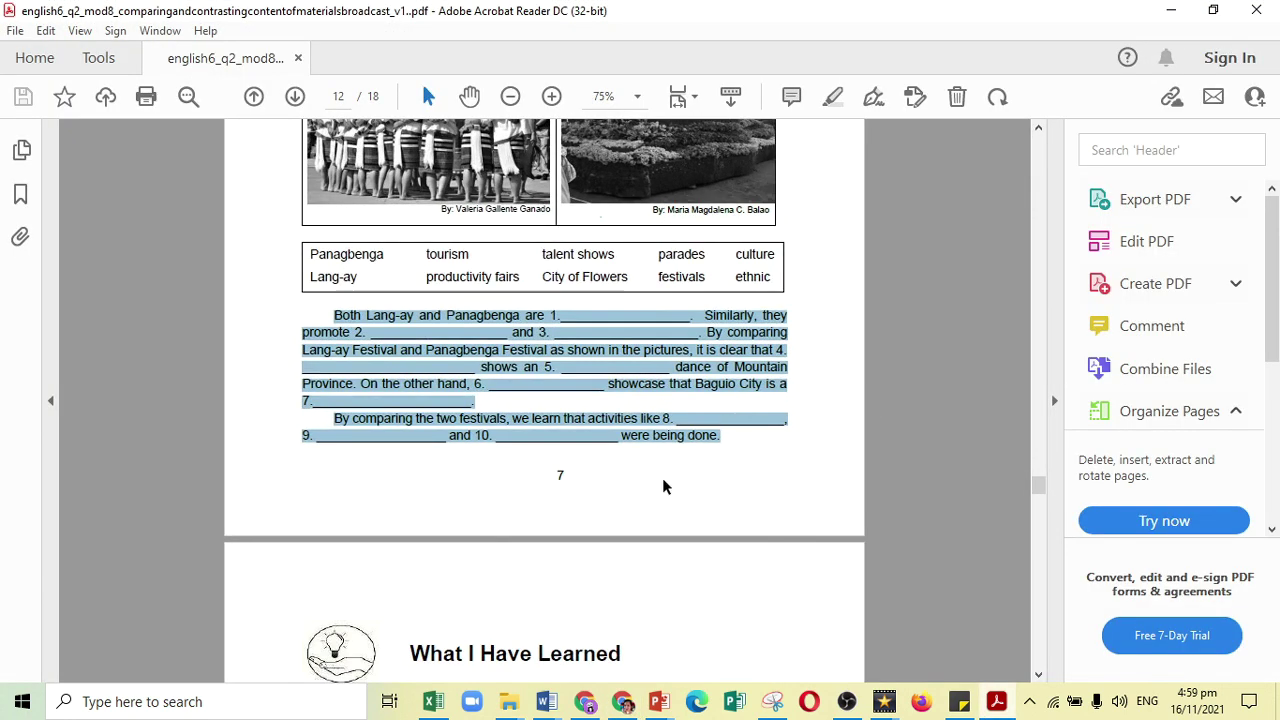
pyautogui.click(663, 486)
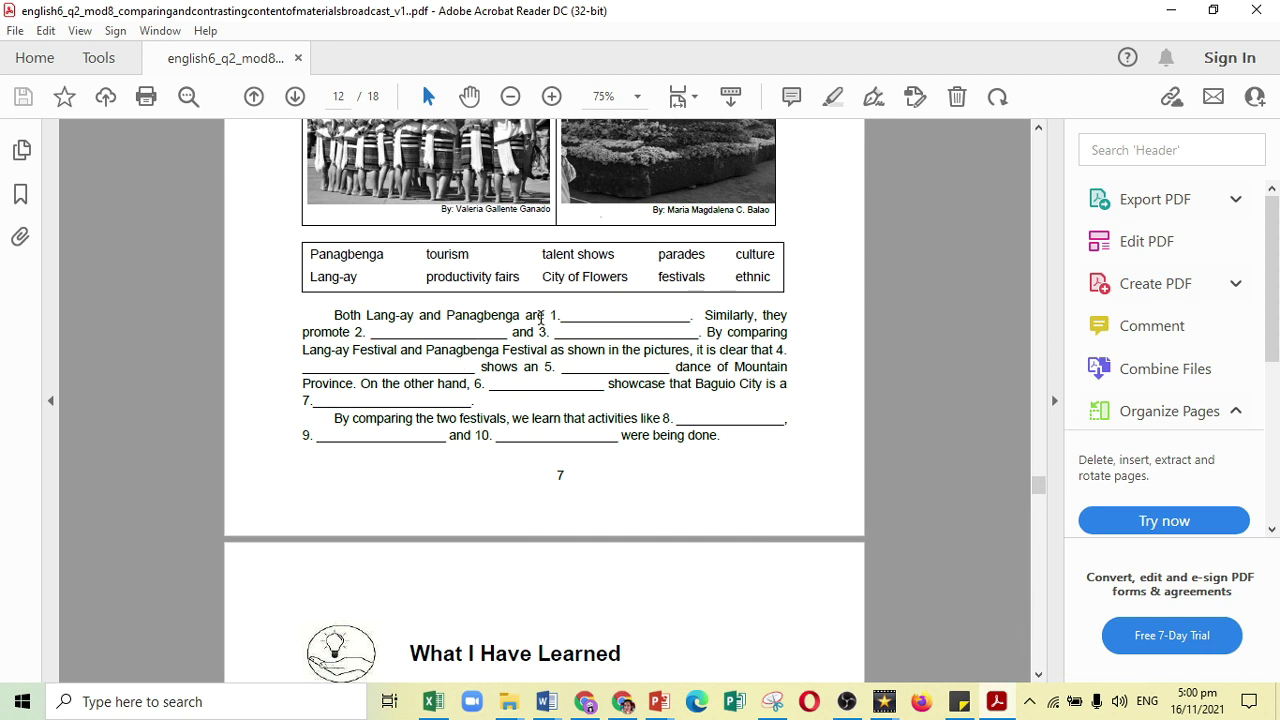
pyautogui.moveTo(659, 277); pyautogui.dragTo(706, 280)
pyautogui.hotkey('ctrl', 'c')
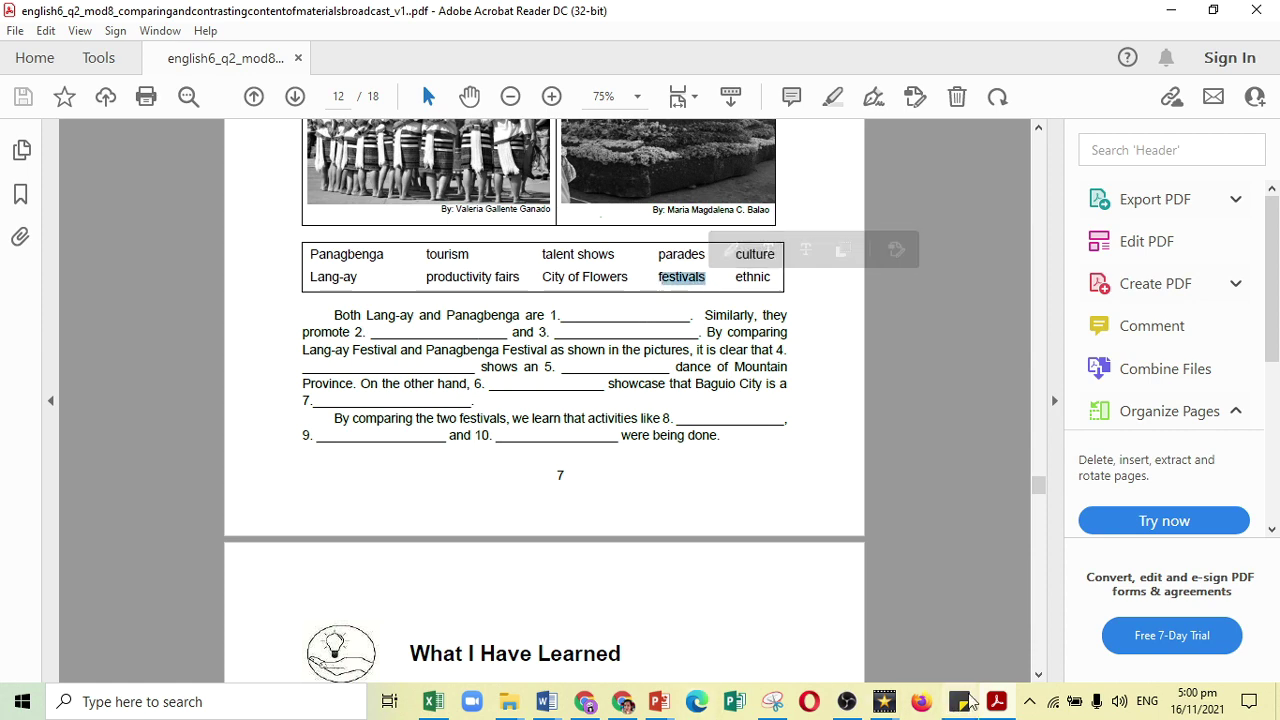
pyautogui.click(622, 701)
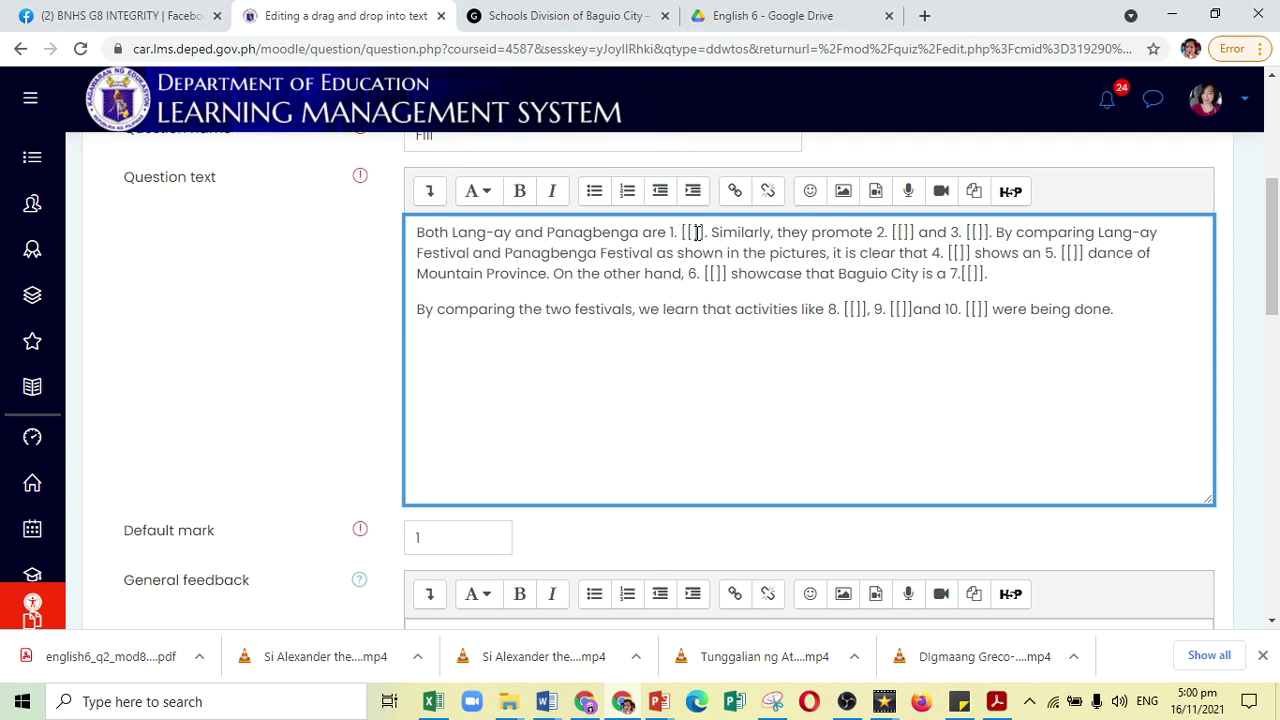
pyautogui.scroll(-3, 651, 534)
pyautogui.scroll(-2, 651, 534)
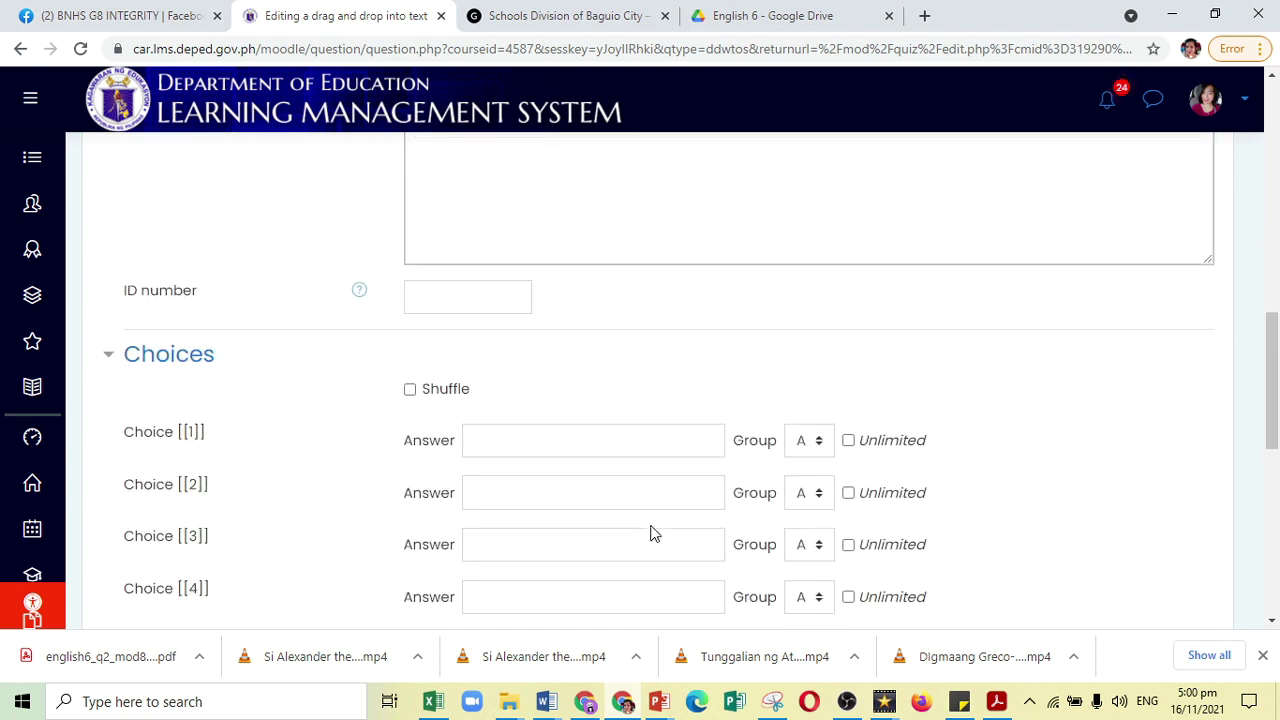
pyautogui.click(561, 443)
pyautogui.hotkey('ctrl', 'v')
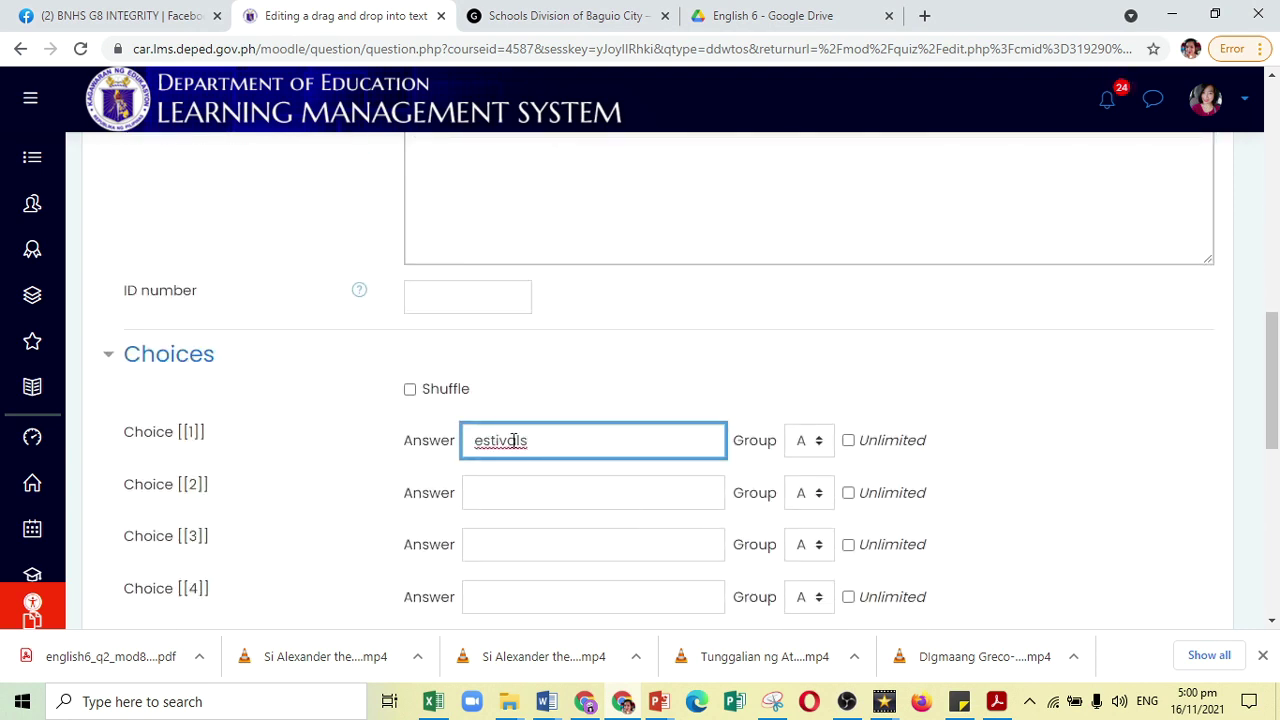
pyautogui.click(474, 443)
pyautogui.write('f')
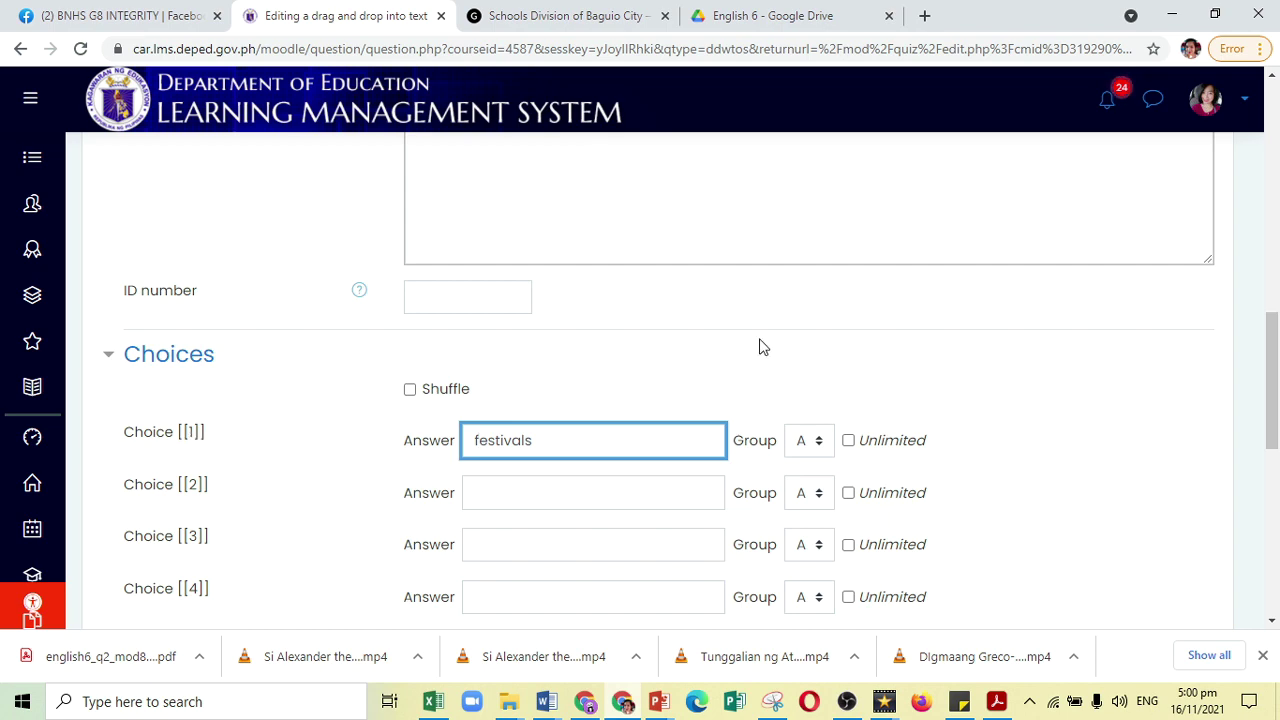
# Fill the first placeholder in the question text with 1 so it reads [[1]]
pyautogui.scroll(10, 759, 347)
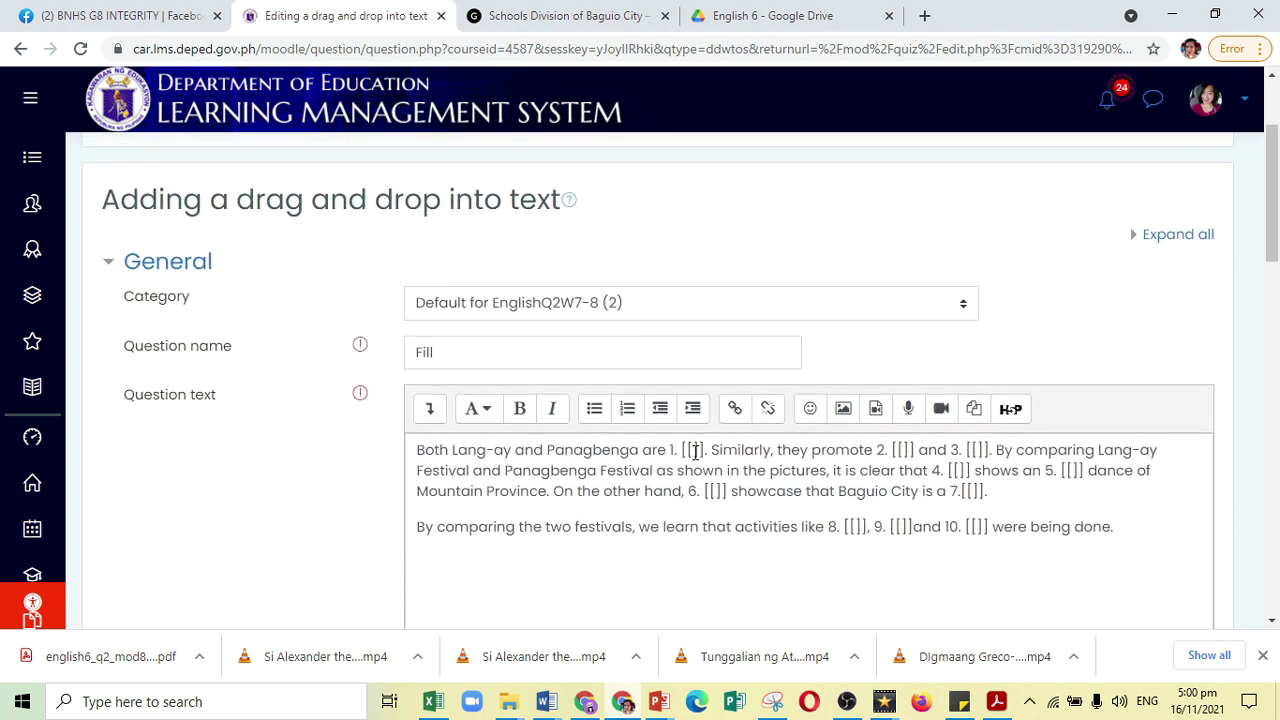
pyautogui.click(695, 452)
pyautogui.write('1')
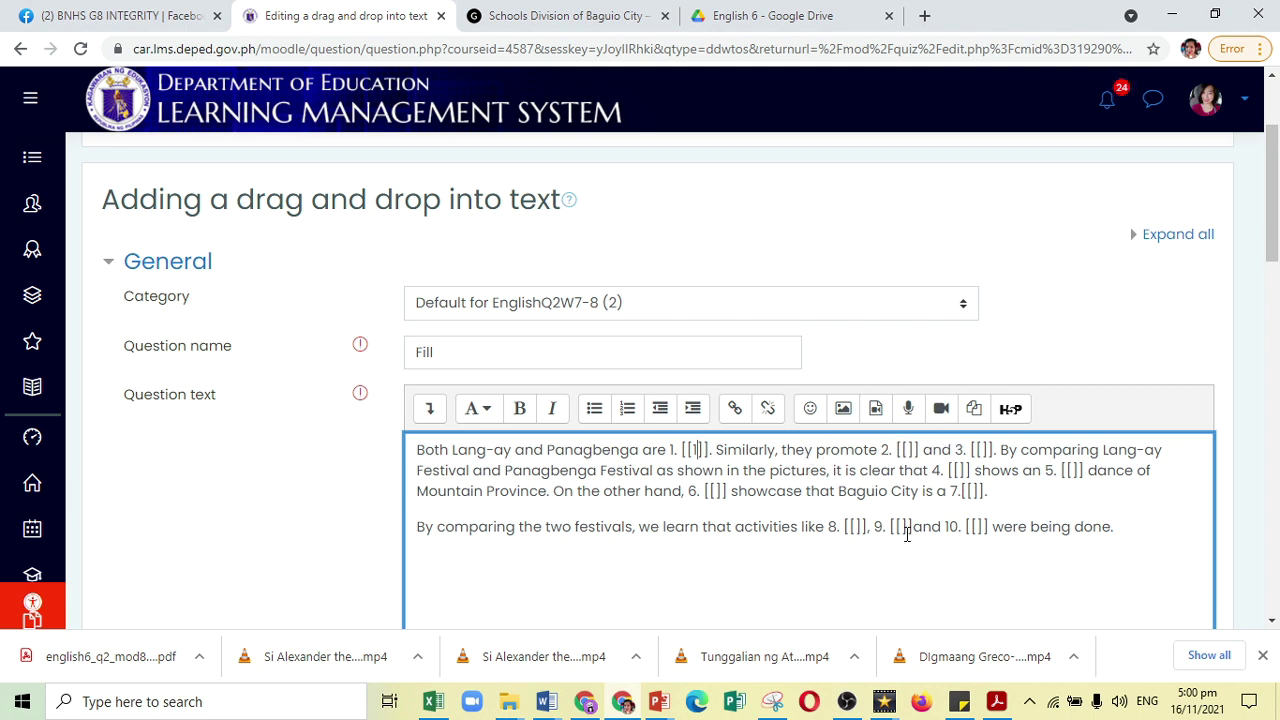
# Add the hint "(c____)" after the second placeholder and "(t___)" after the third in the question text, following the PDF word box
pyautogui.scroll(-1, 900, 550)
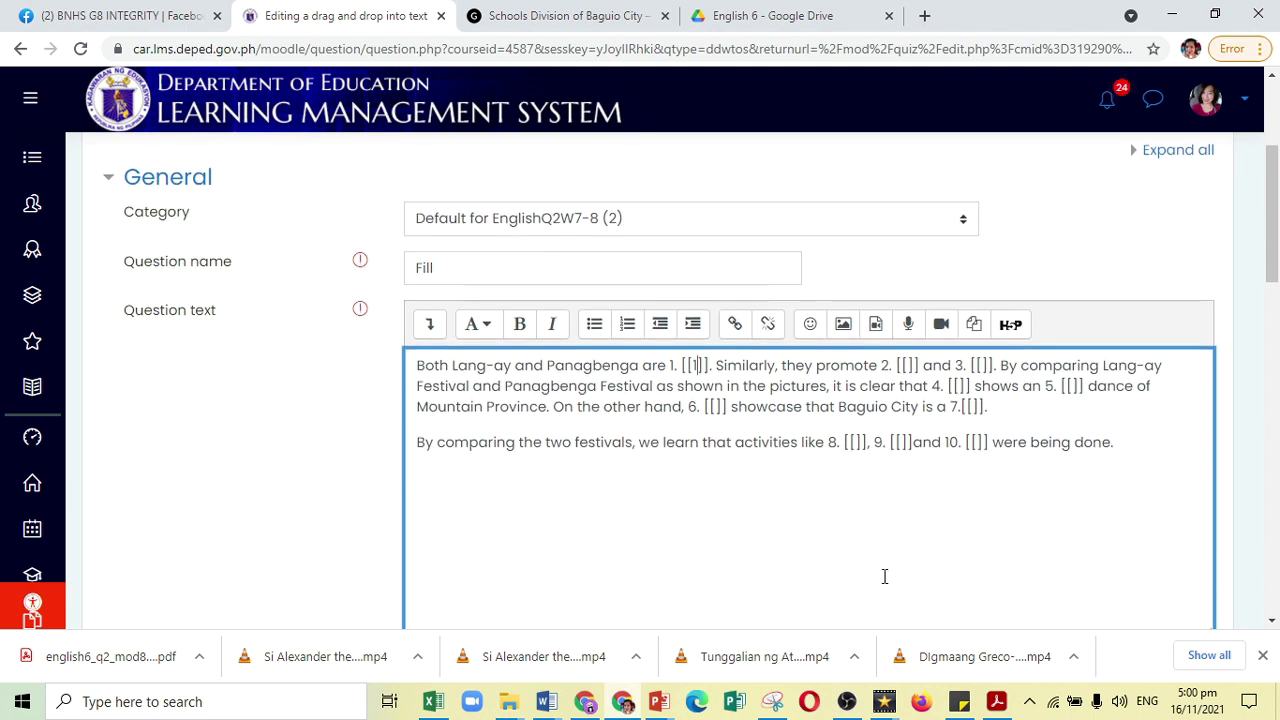
pyautogui.click(996, 701)
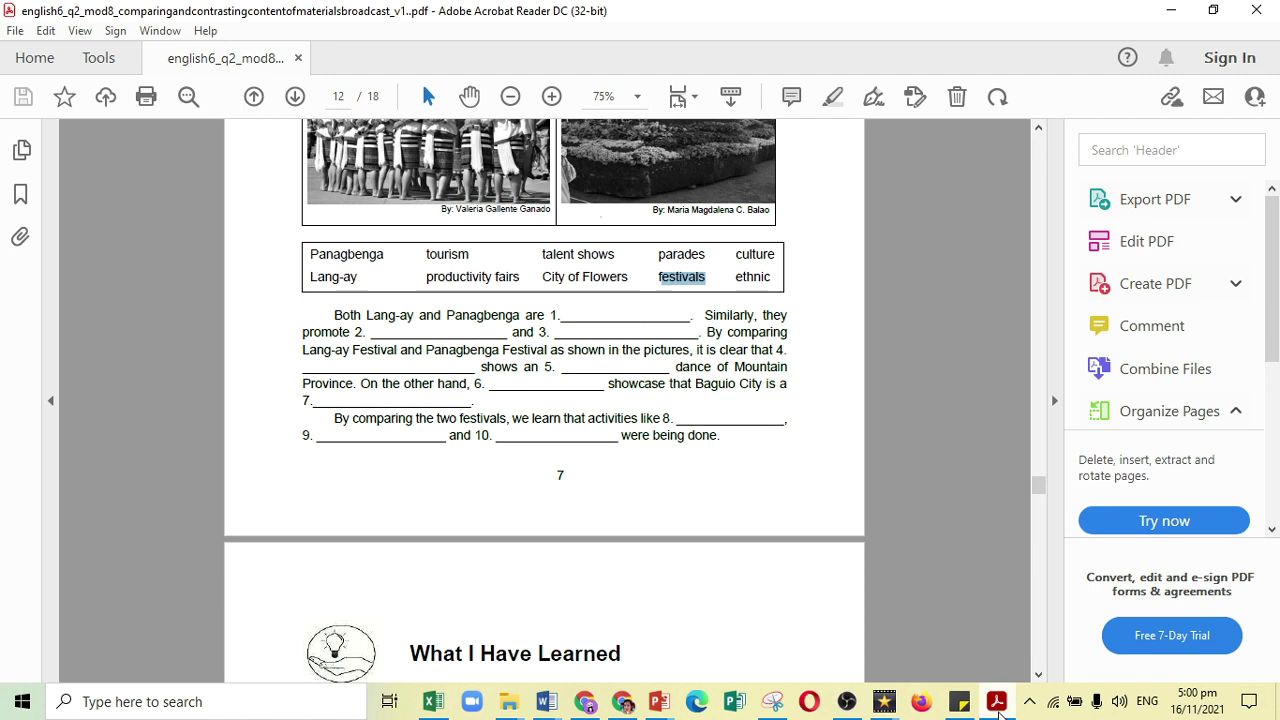
pyautogui.click(996, 702)
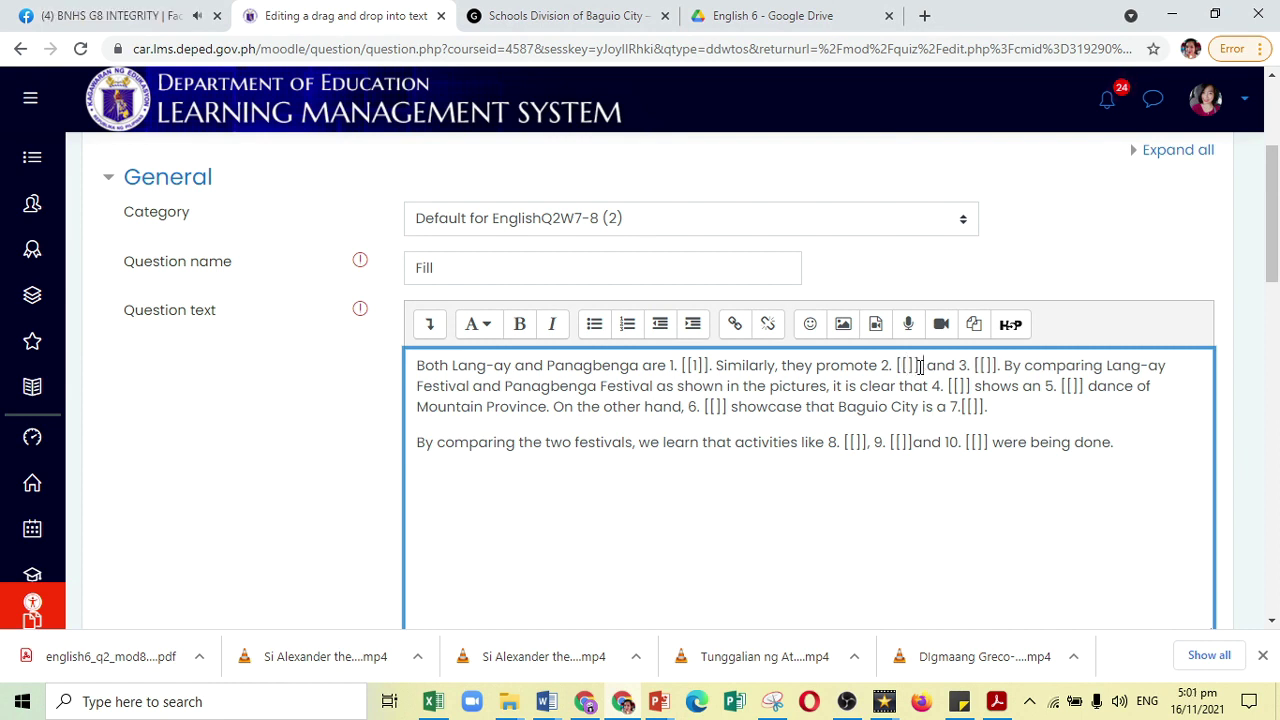
pyautogui.write('() ')
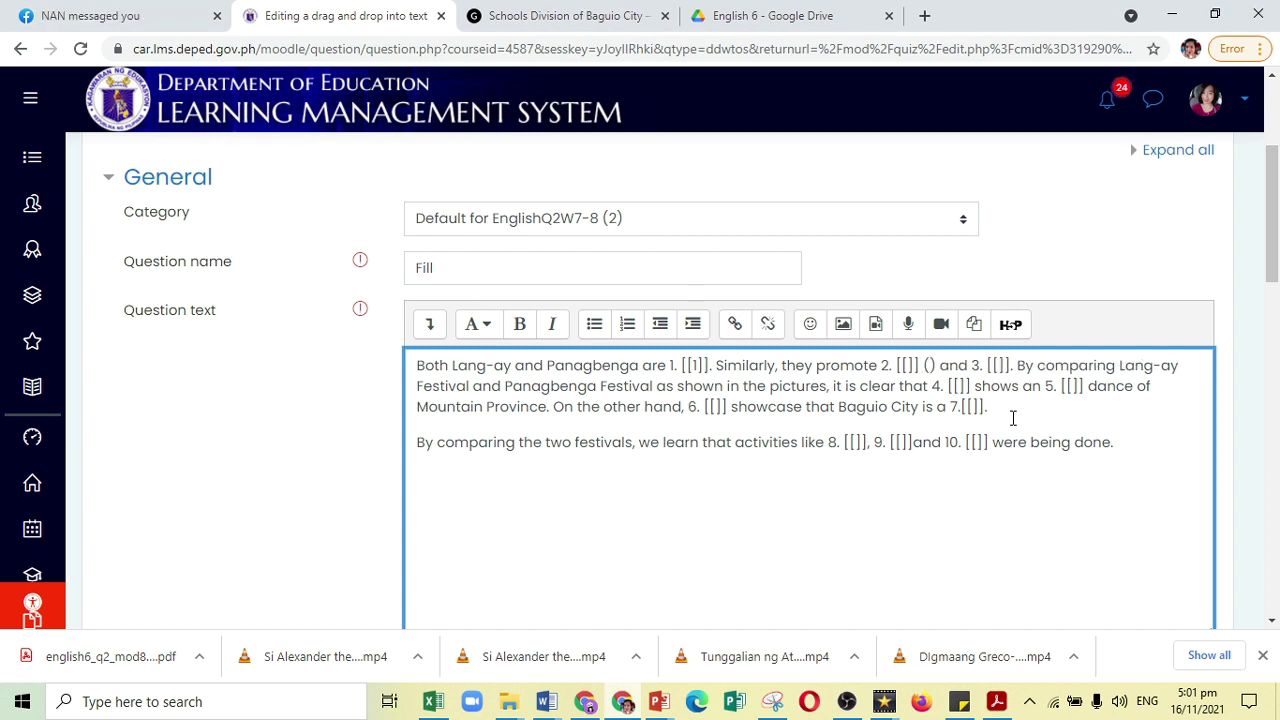
pyautogui.write('c____')
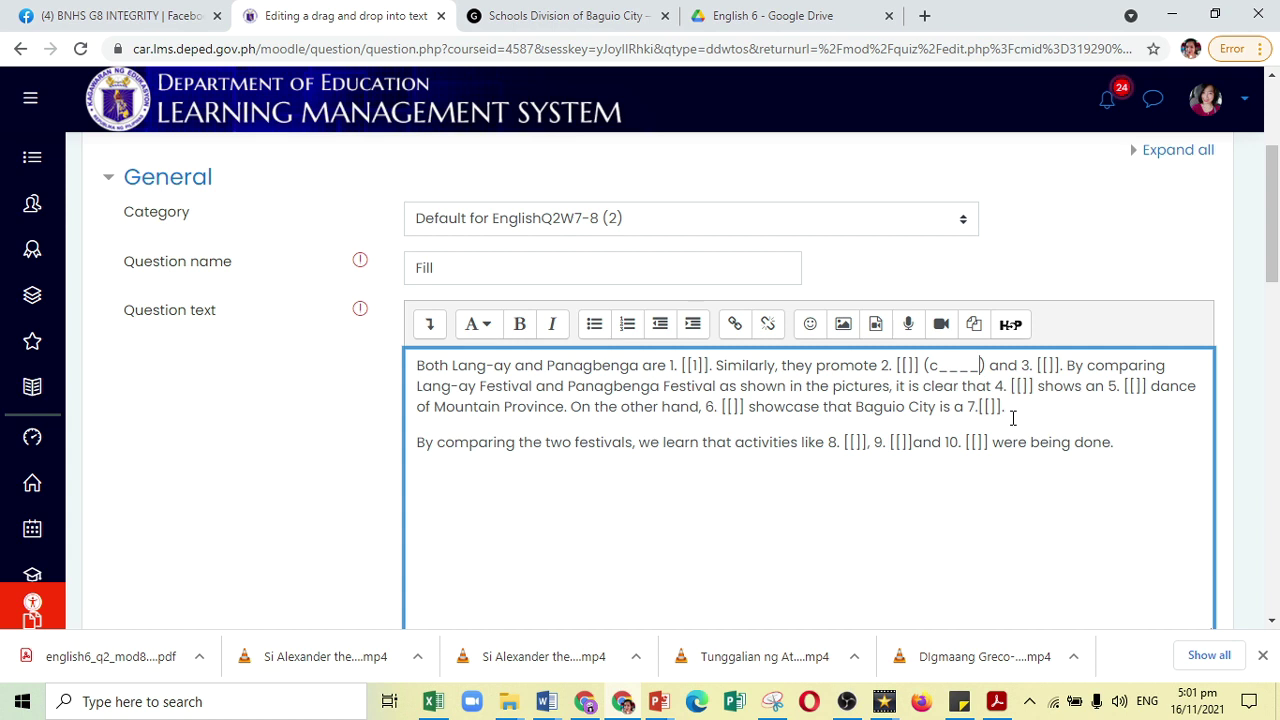
pyautogui.click(1060, 367)
pyautogui.write('()')
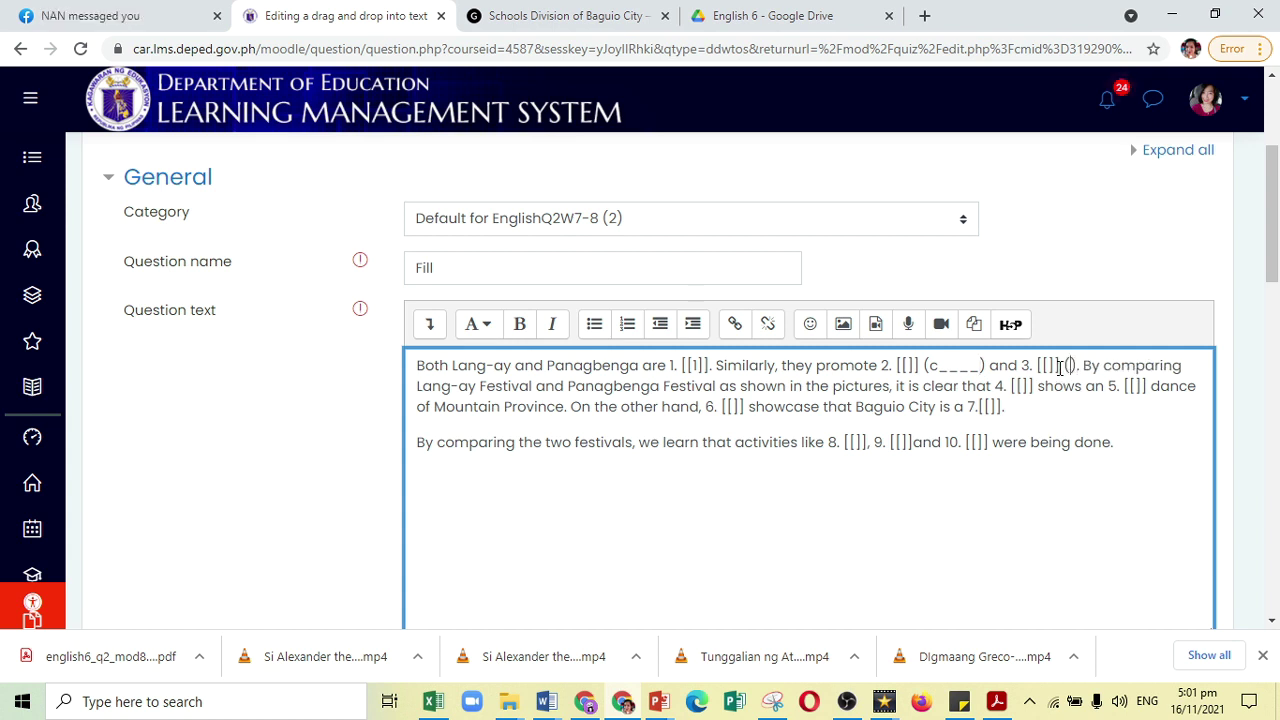
pyautogui.write('t')
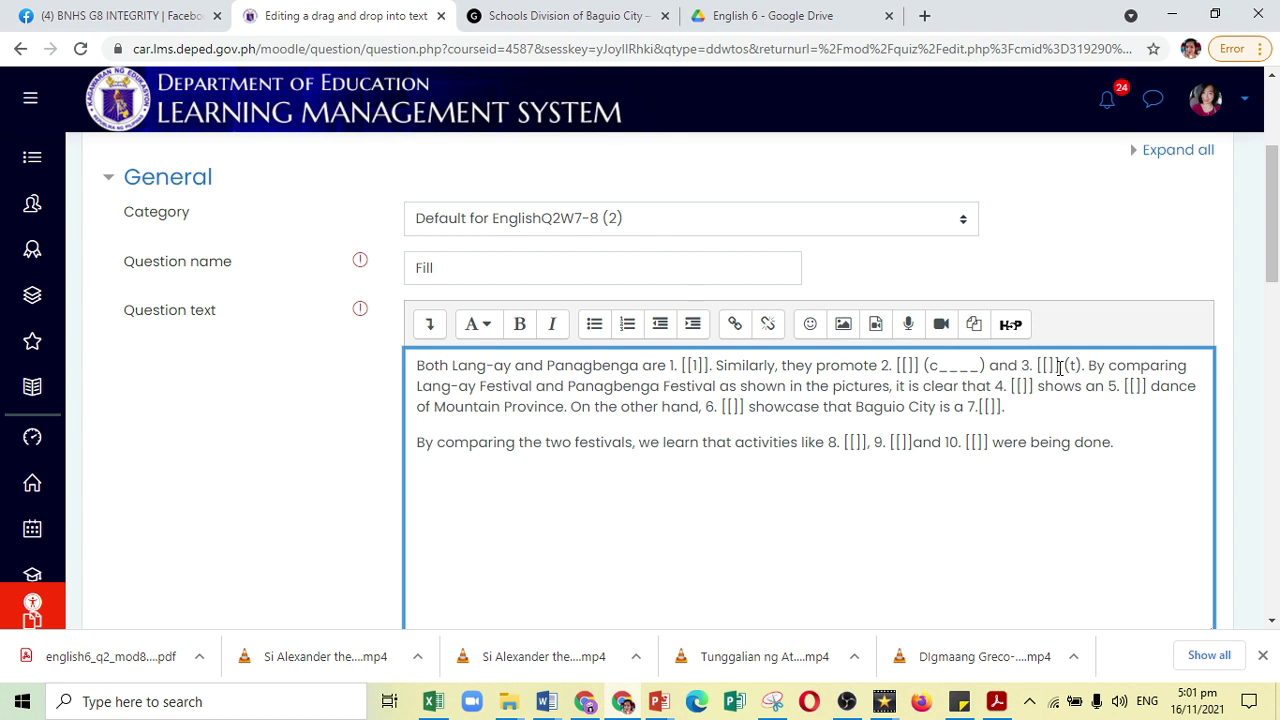
pyautogui.write('___')
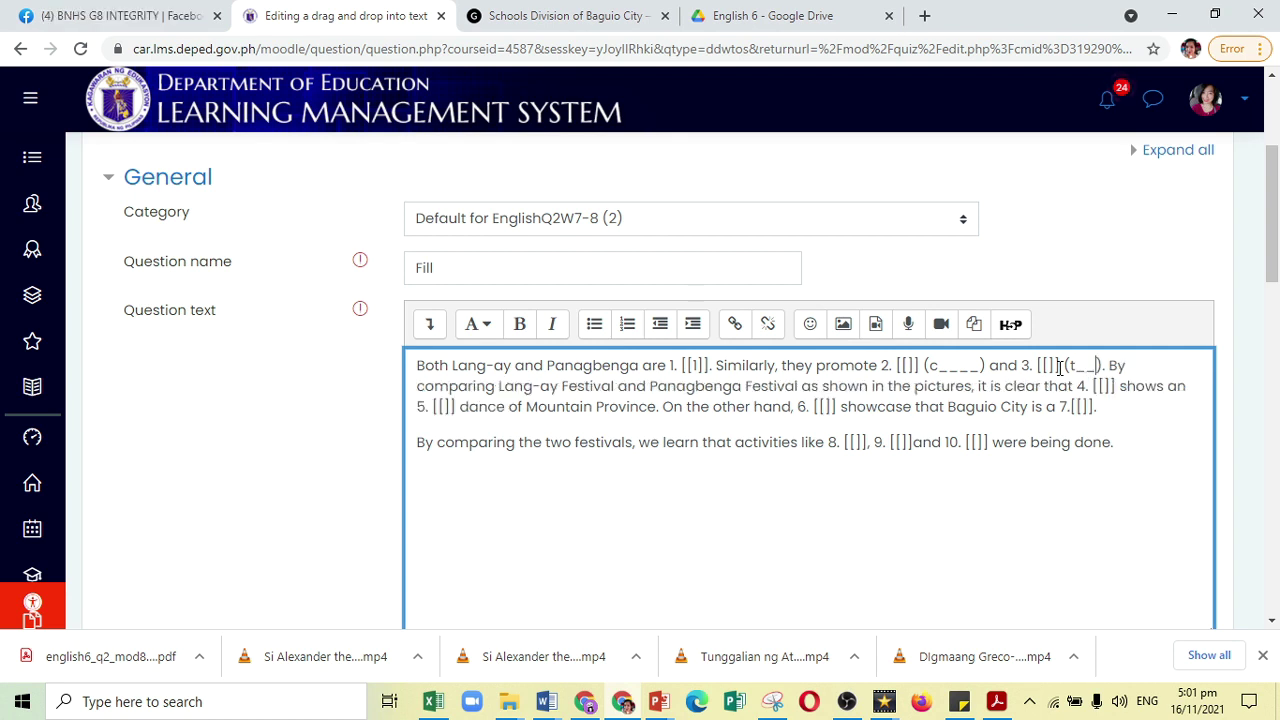
# Enter "culture" as the answer of Choice [[2]] and "tourism" as the answer of Choice [[3]]
pyautogui.scroll(-1, 849, 500)
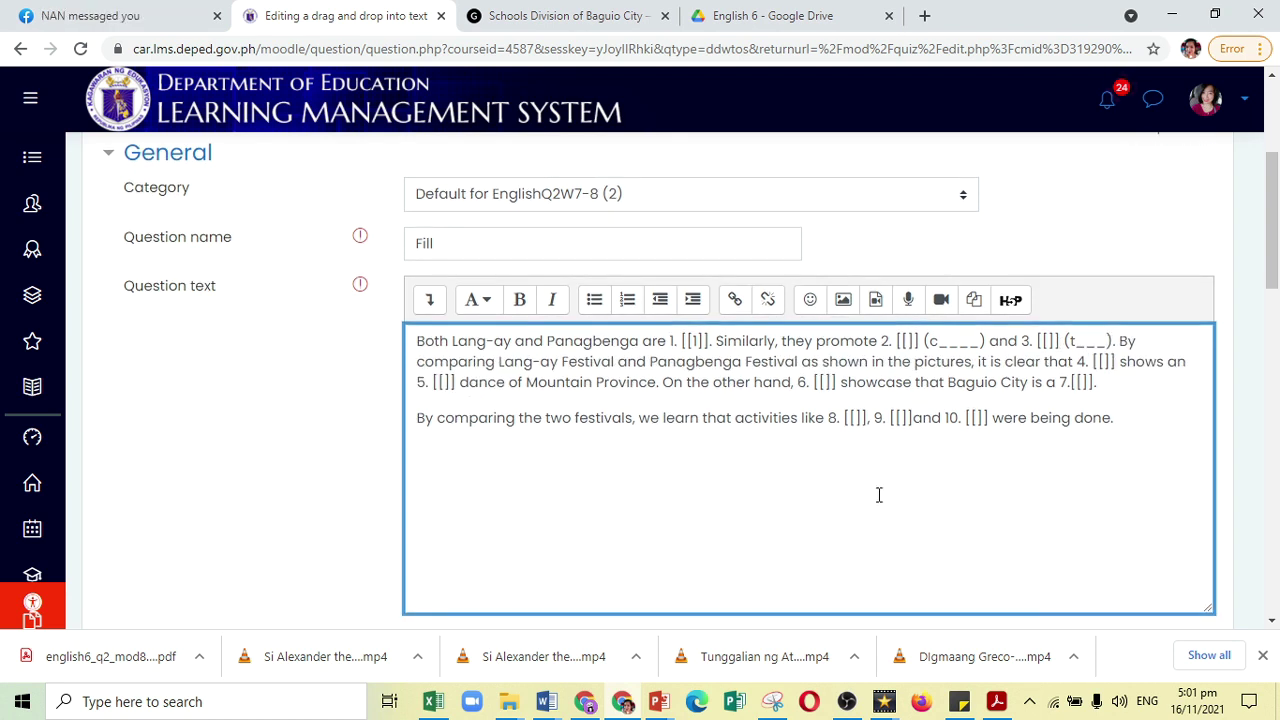
pyautogui.scroll(-5, 880, 495)
pyautogui.scroll(-2, 886, 503)
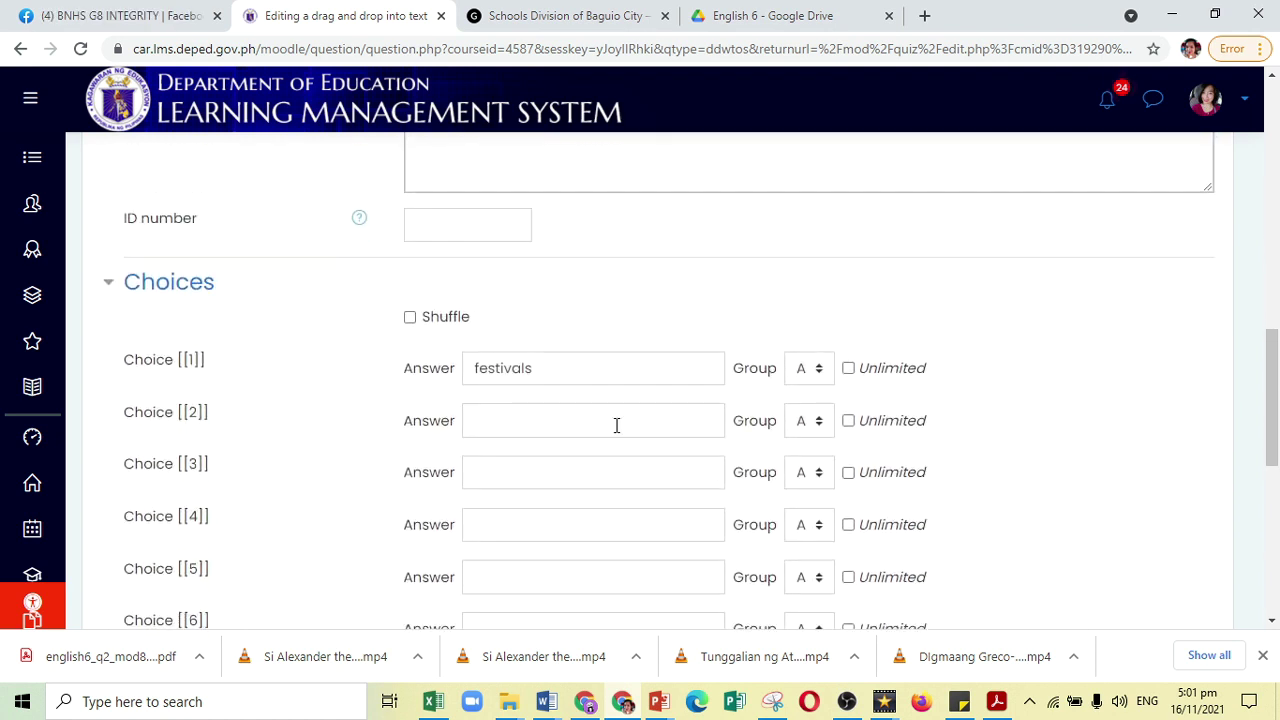
pyautogui.click(544, 420)
pyautogui.write('culture')
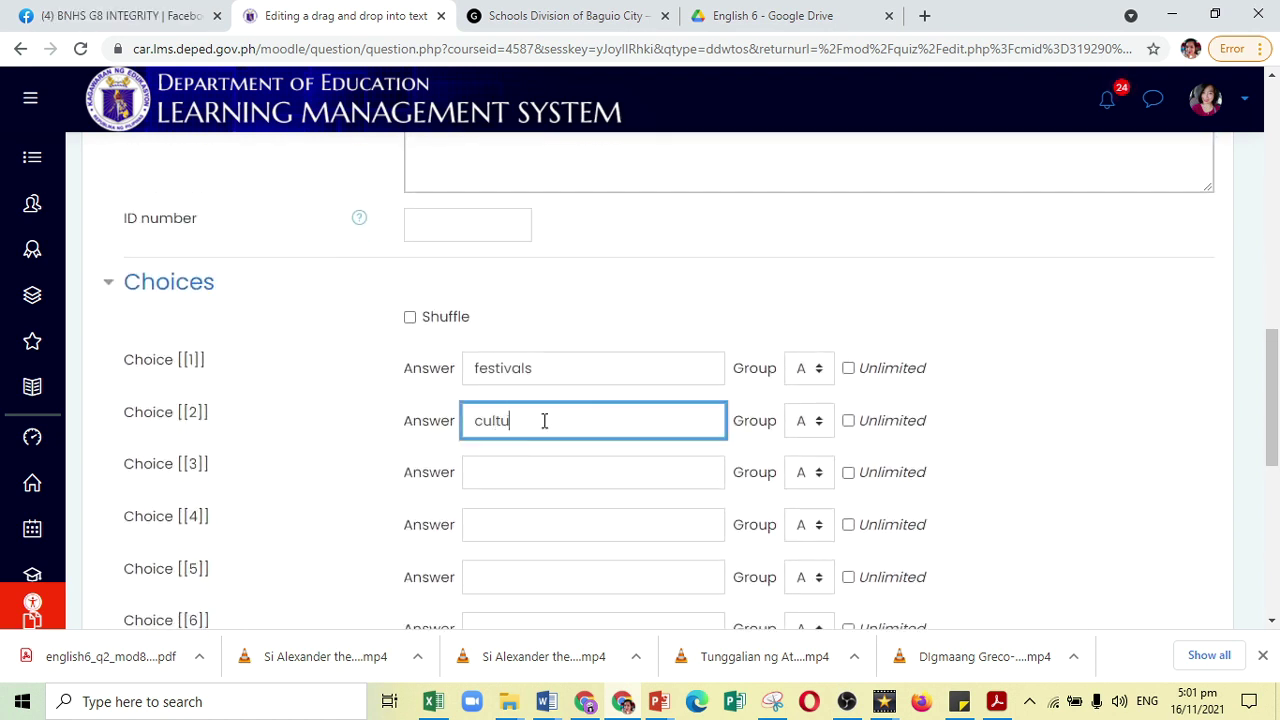
pyautogui.click(528, 471)
pyautogui.write('fest')
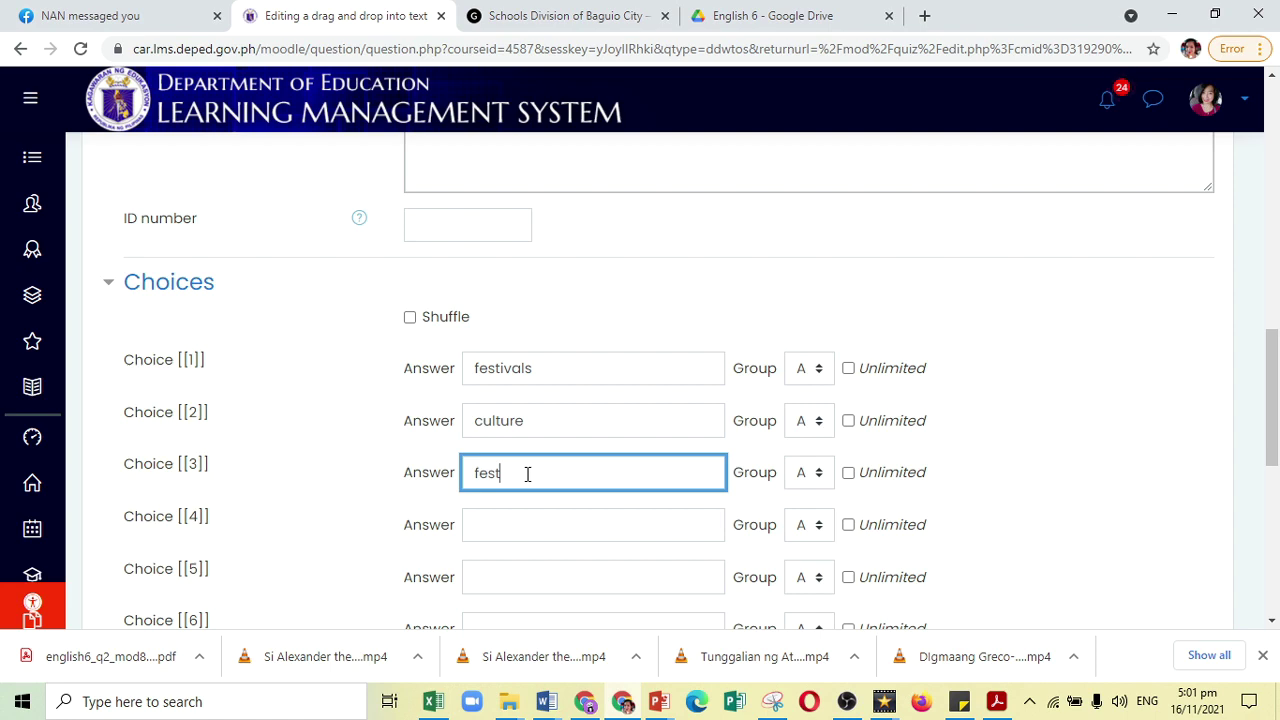
pyautogui.press('BackSpace')
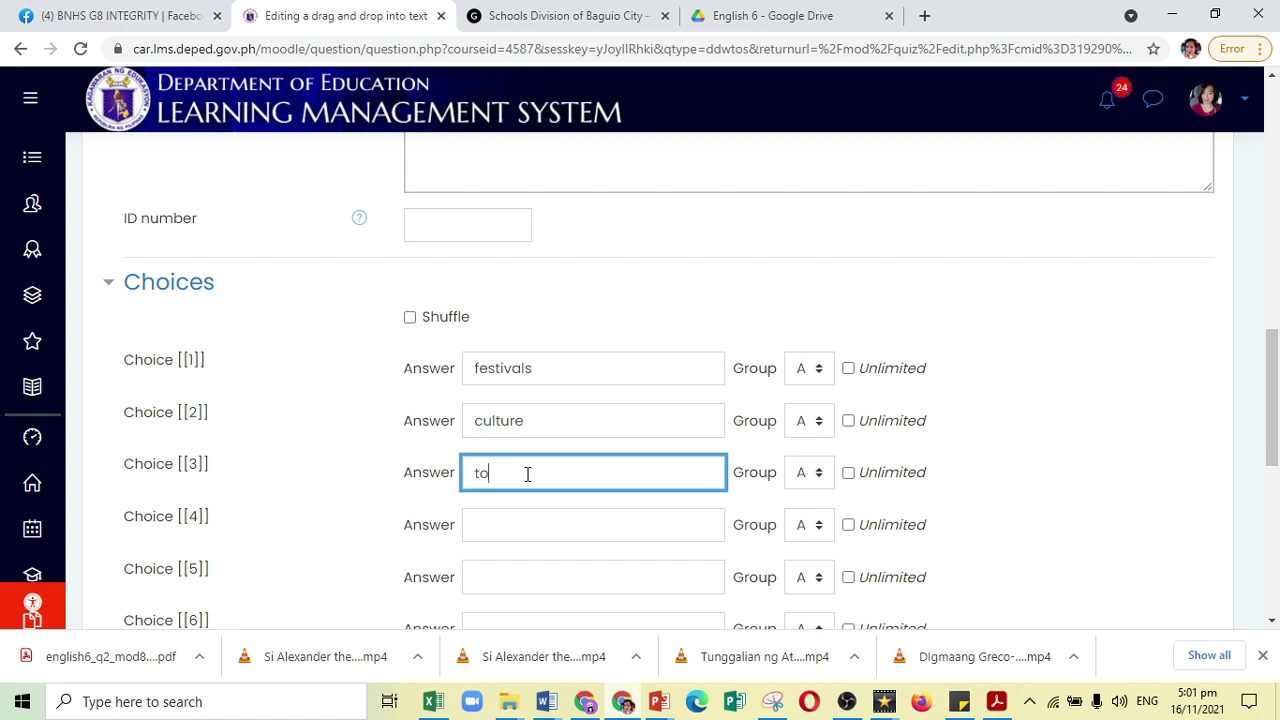
pyautogui.write('urism')
# Number the second and third placeholders in the question text so they read [[2]] and [[3]]
pyautogui.scroll(8, 603, 470)
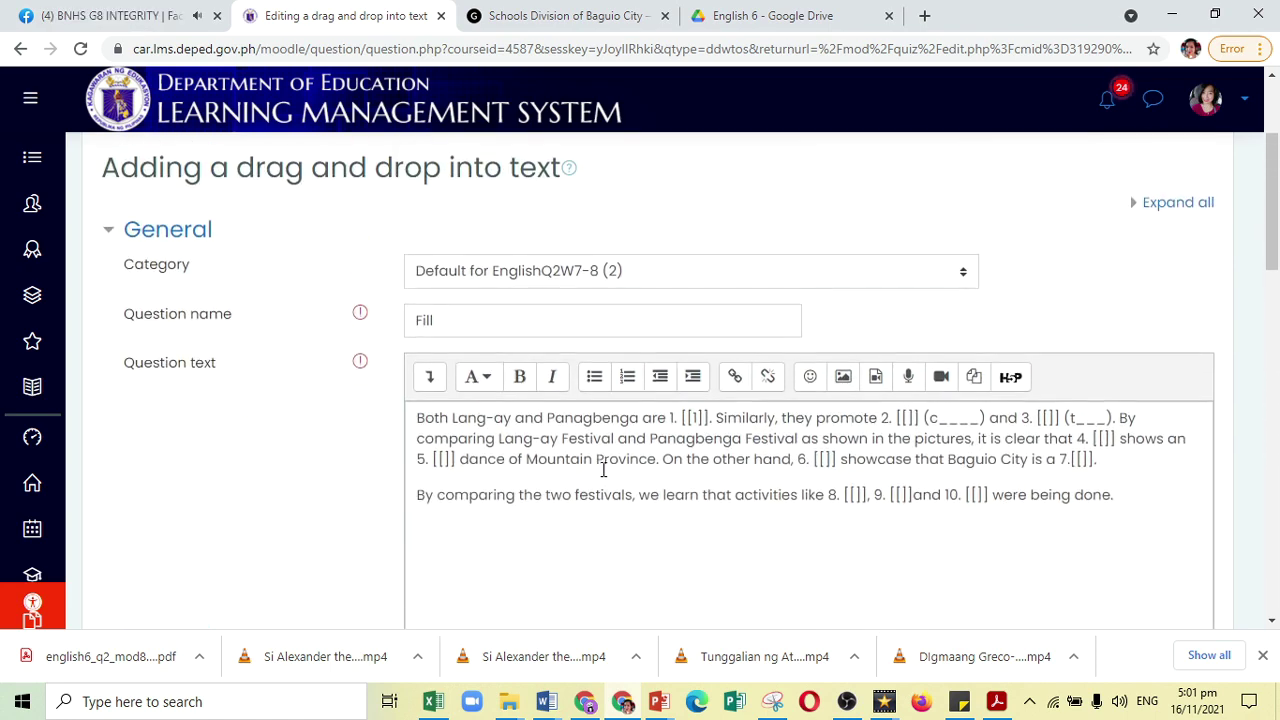
pyautogui.scroll(1, 603, 470)
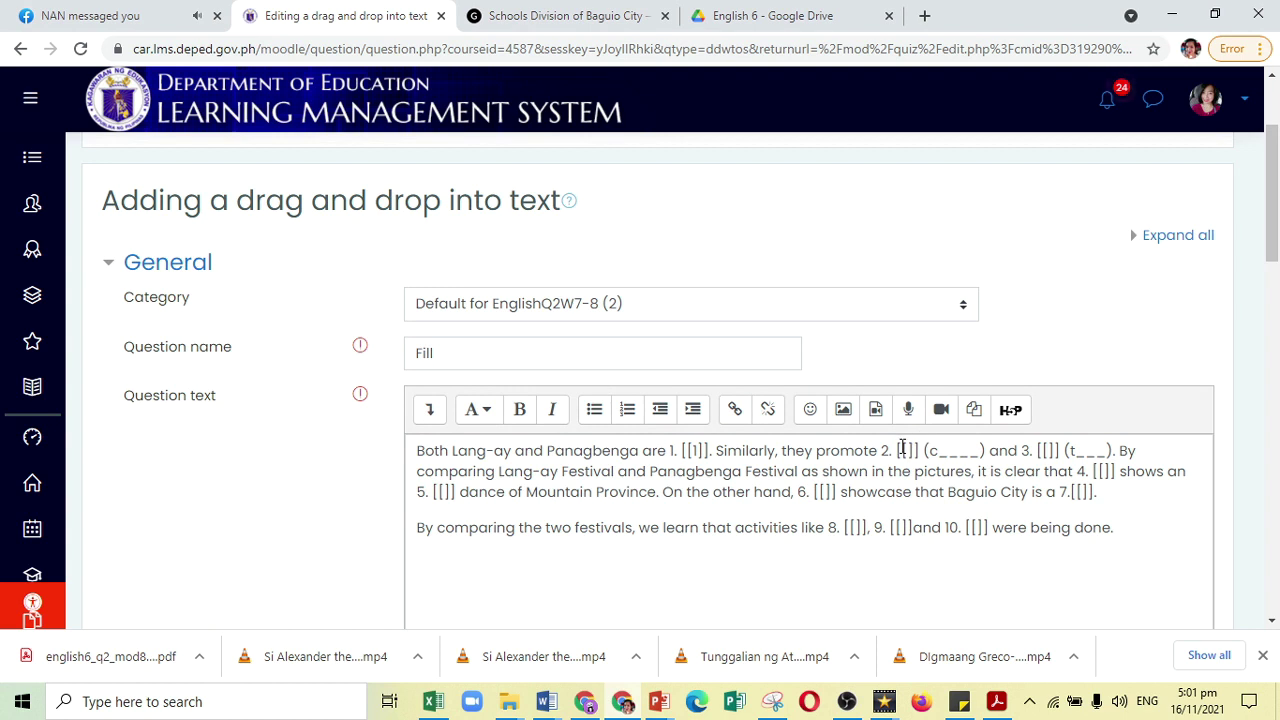
pyautogui.click(904, 450)
pyautogui.write('2')
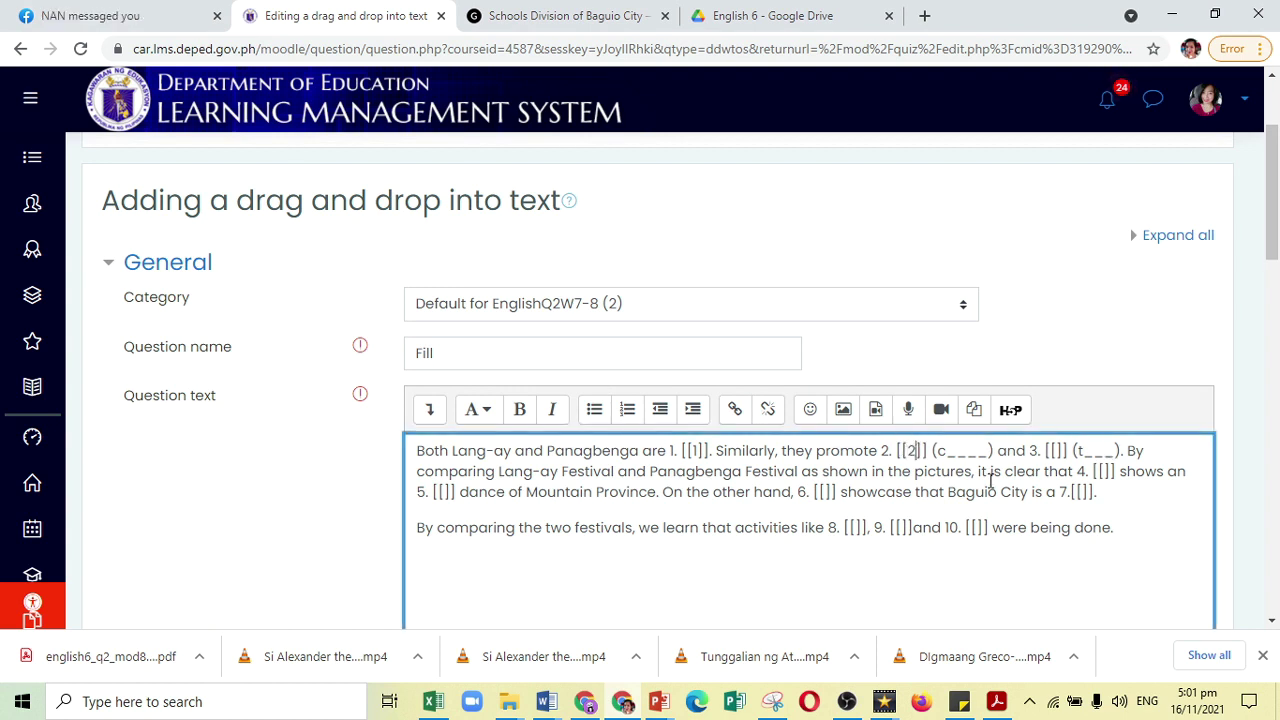
pyautogui.click(1056, 451)
pyautogui.write('3')
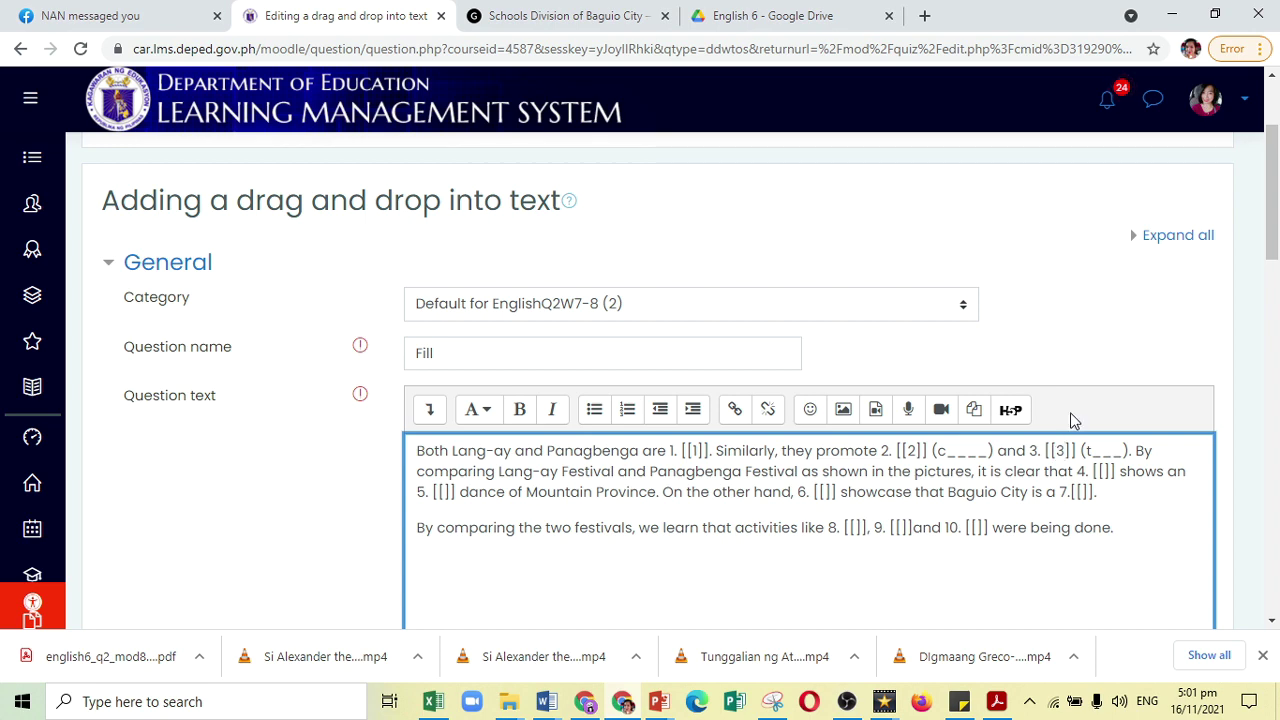
# Set the default mark of the "Fill" question to 10
pyautogui.scroll(-5, 1072, 418)
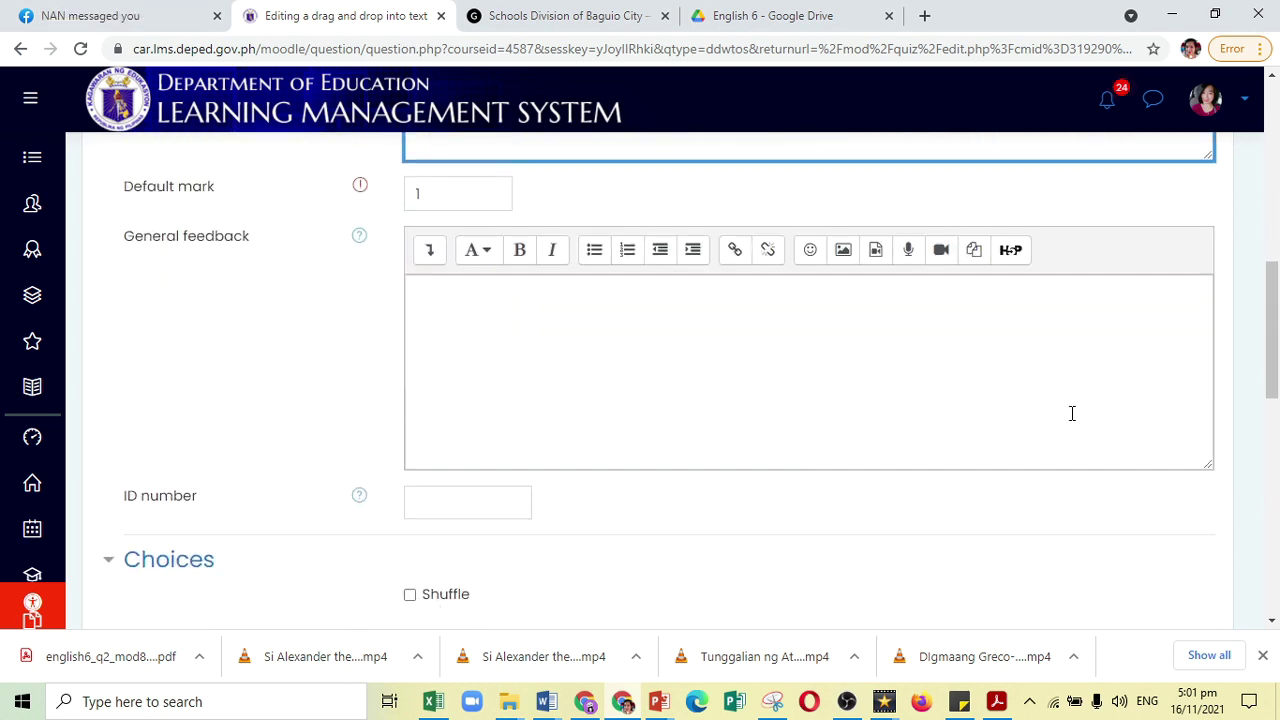
pyautogui.scroll(2, 1072, 413)
pyautogui.scroll(1, 1072, 413)
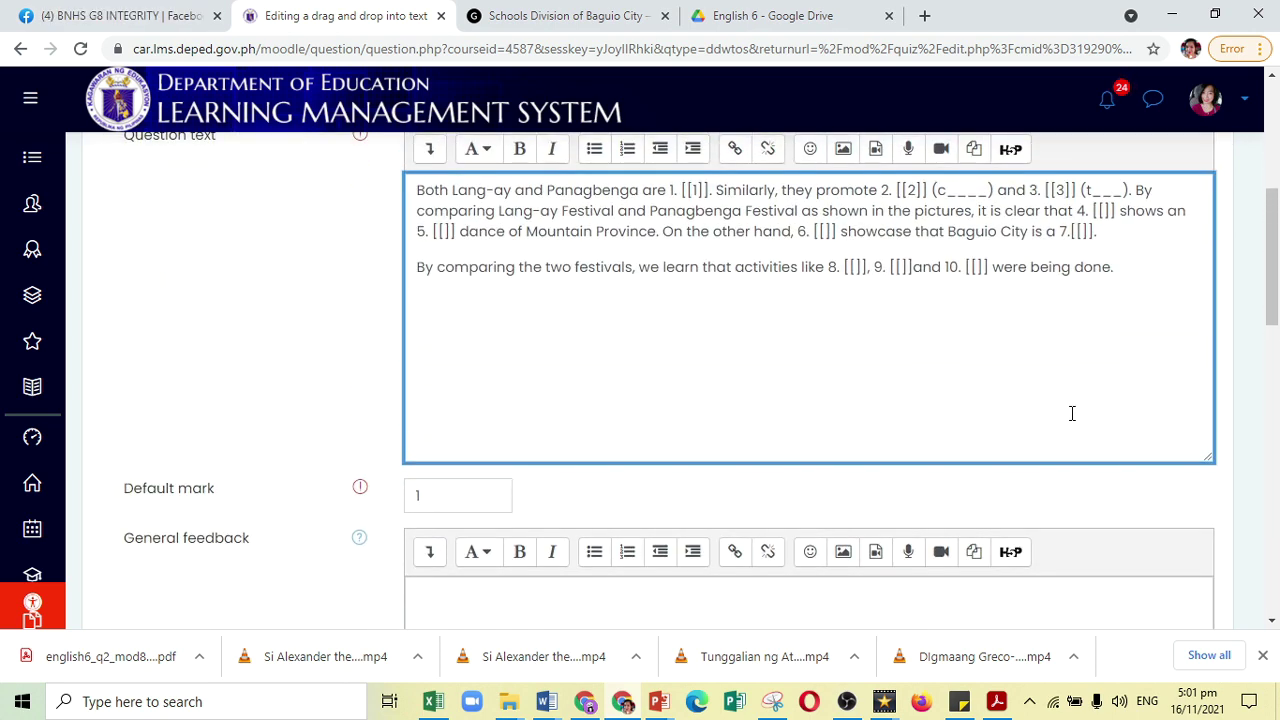
pyautogui.scroll(1, 1072, 413)
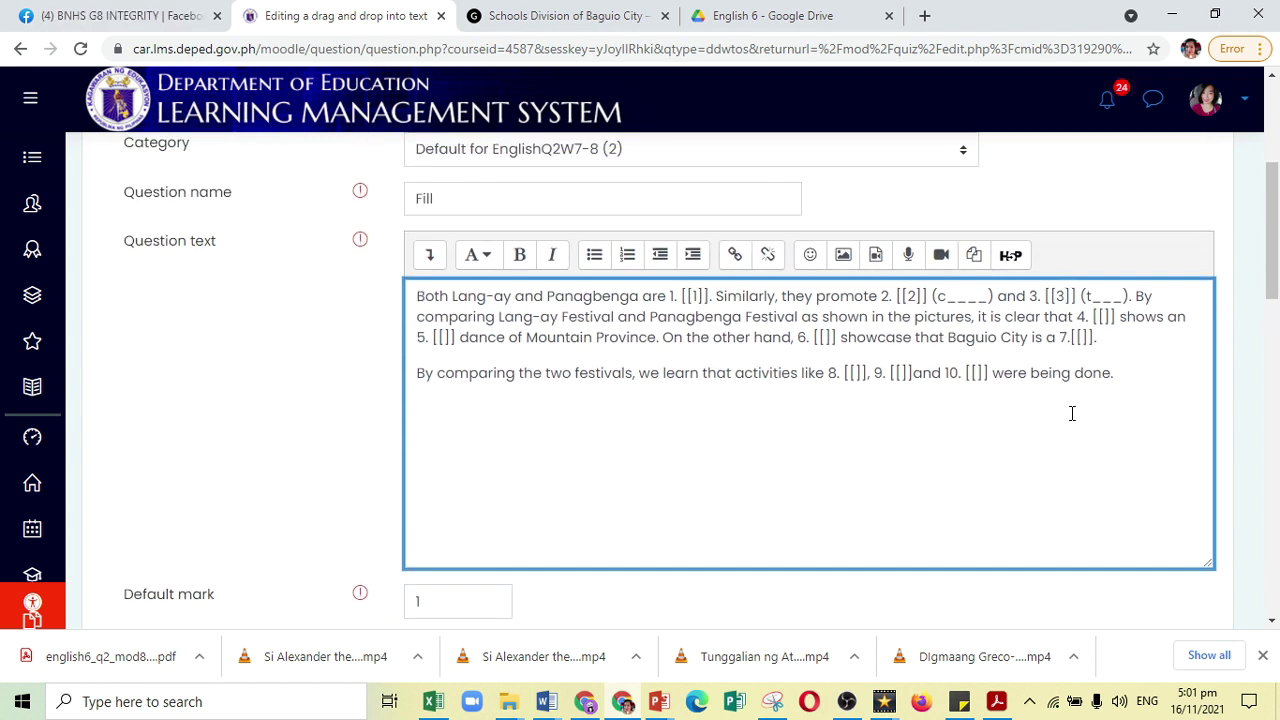
pyautogui.scroll(-1, 1072, 413)
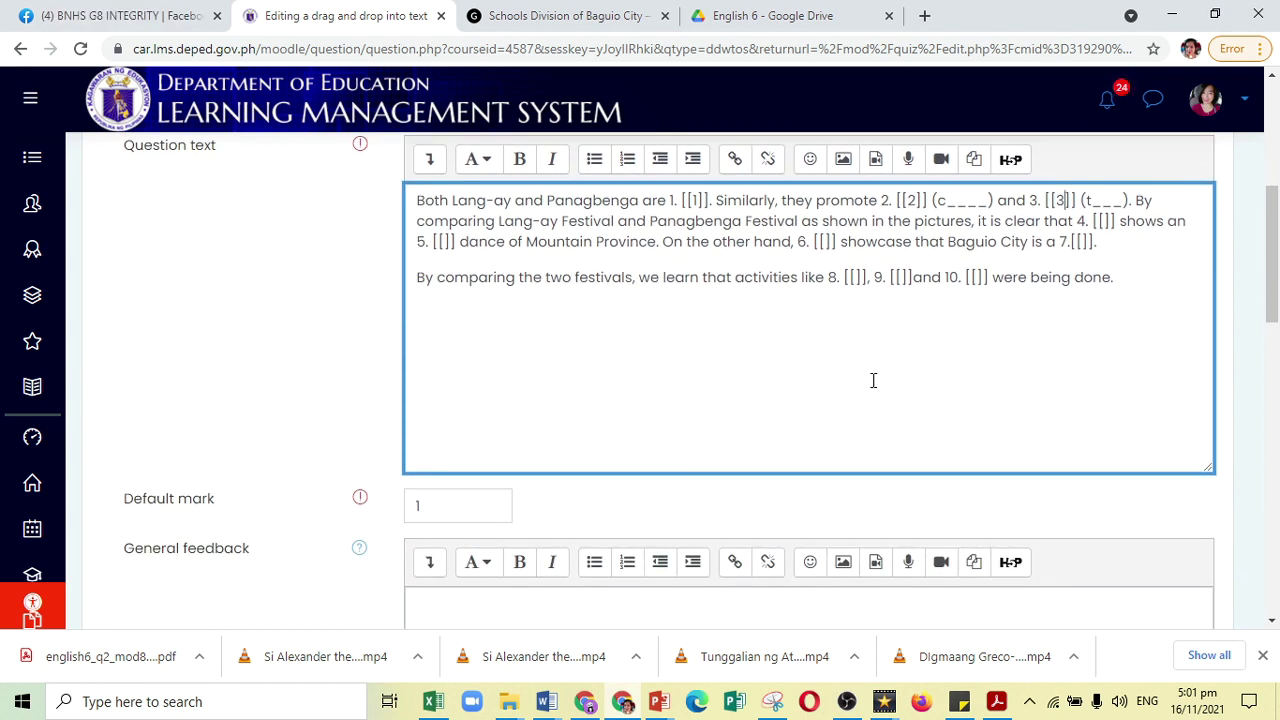
pyautogui.scroll(-1, 873, 380)
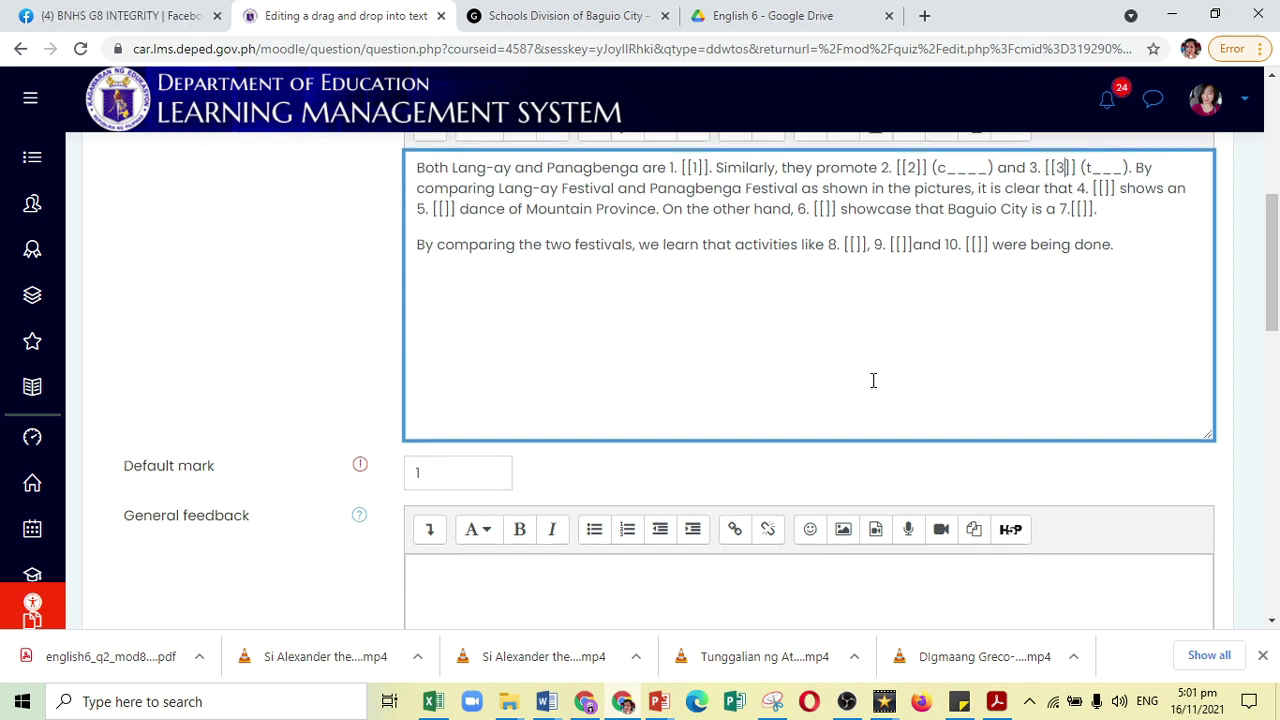
pyautogui.scroll(1, 871, 383)
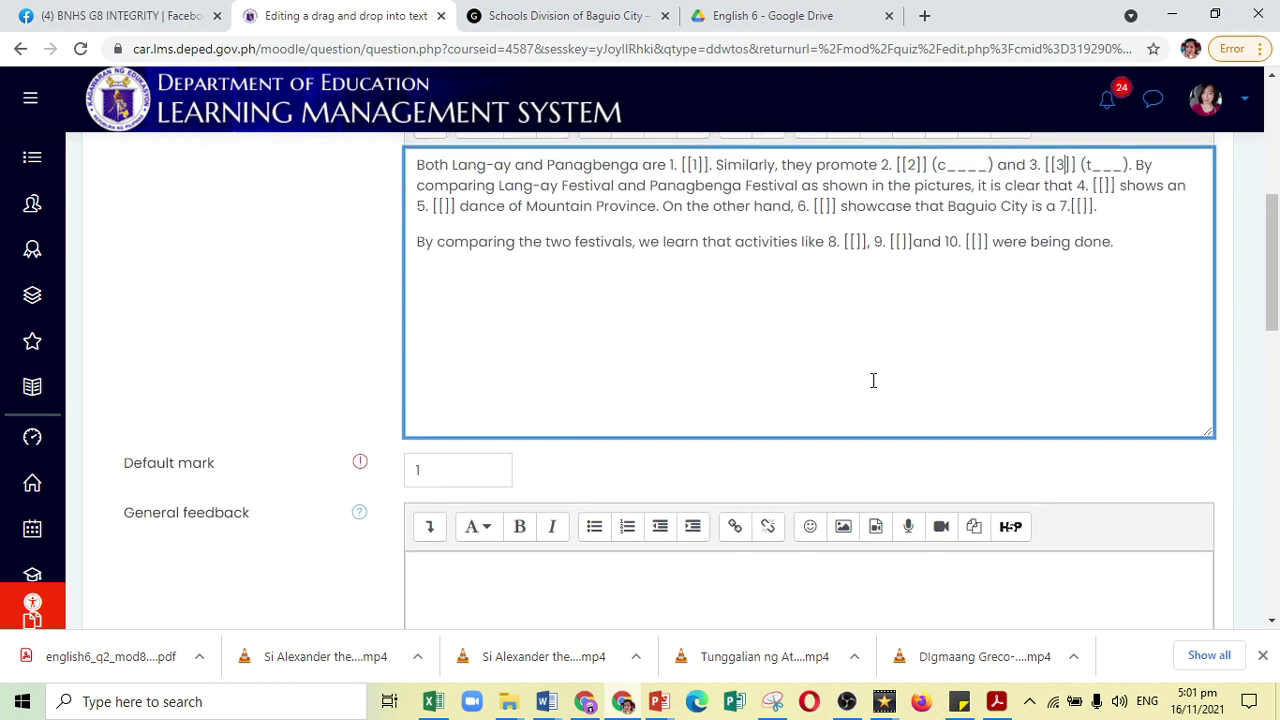
pyautogui.click(454, 467)
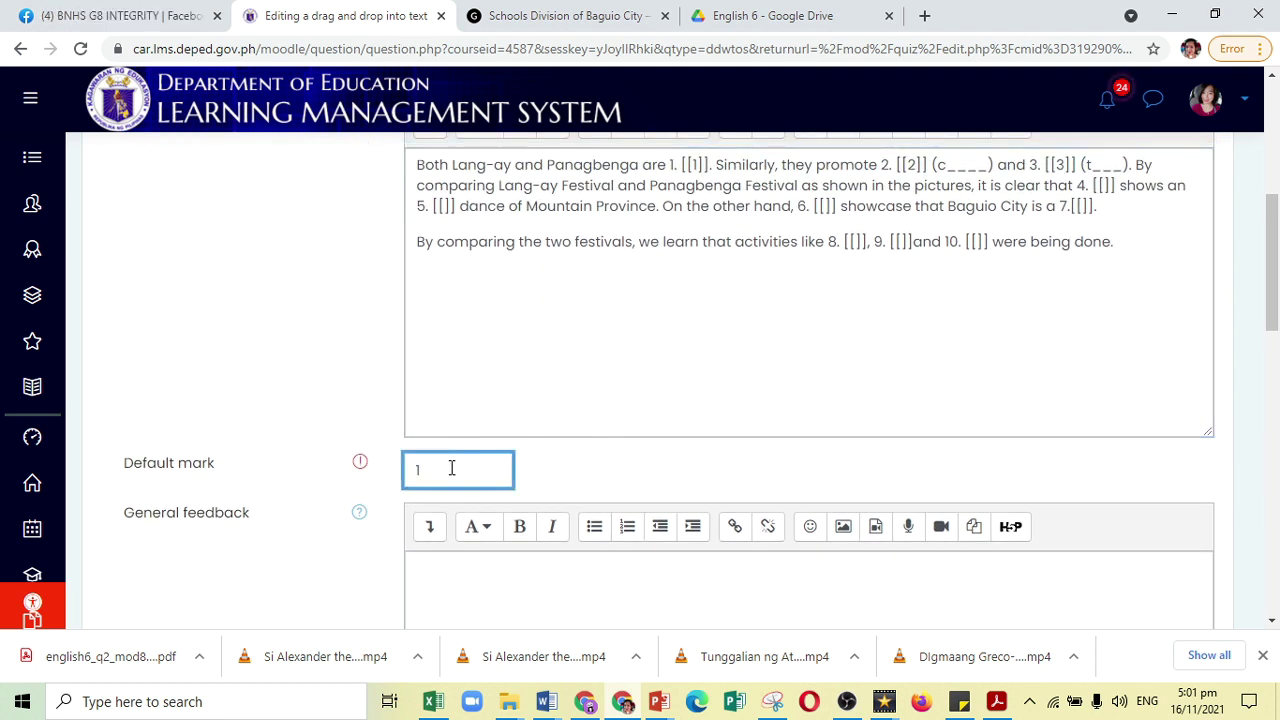
pyautogui.scroll(1, 731, 363)
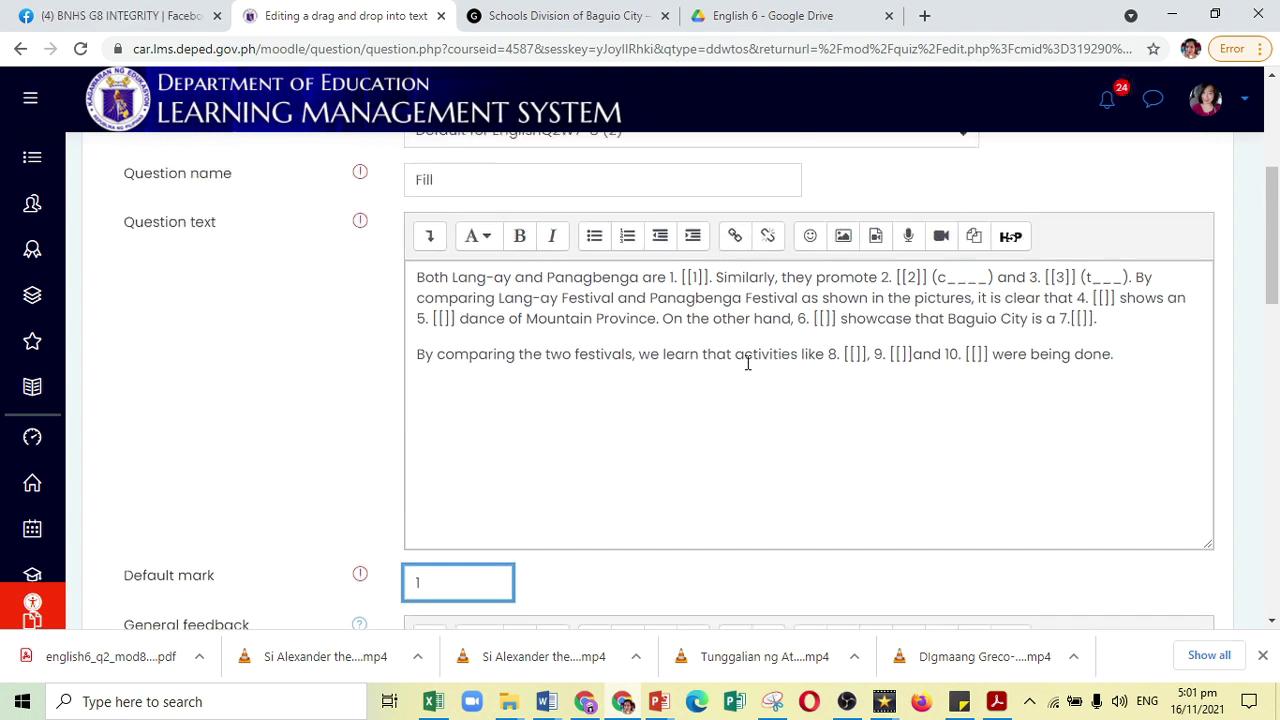
pyautogui.scroll(-1, 748, 363)
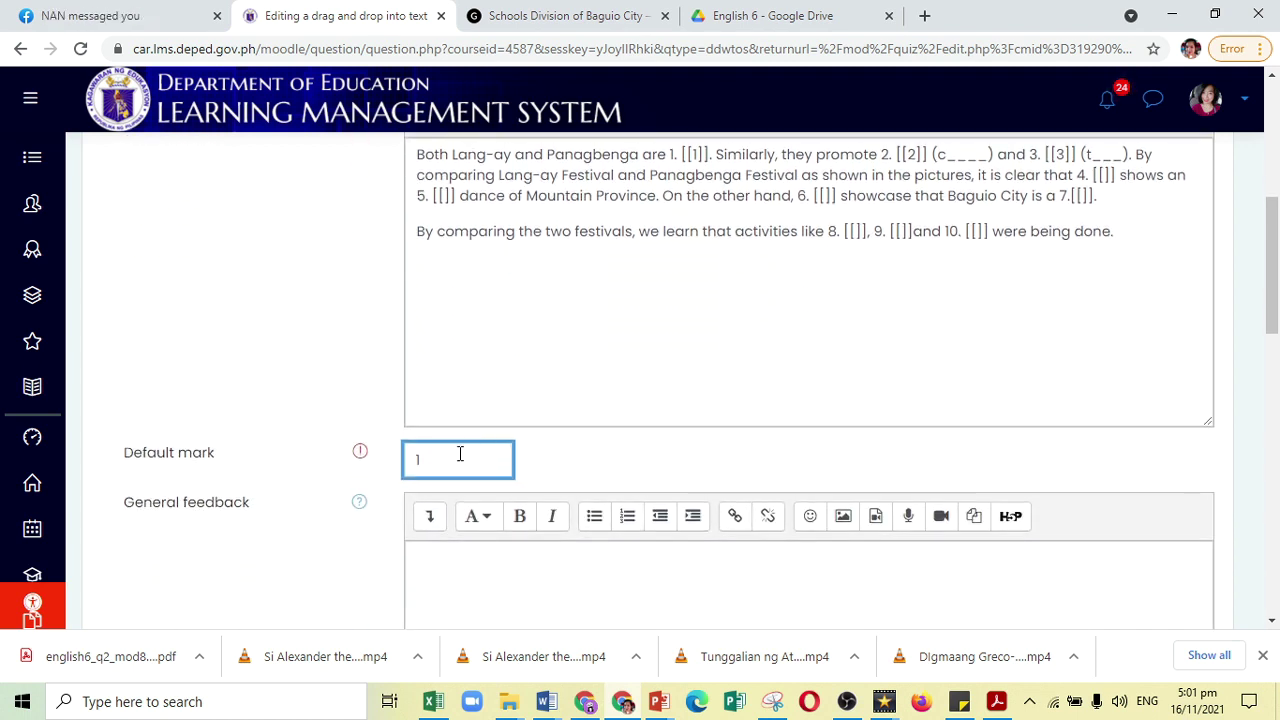
pyautogui.write('0')
pyautogui.scroll(1, 540, 420)
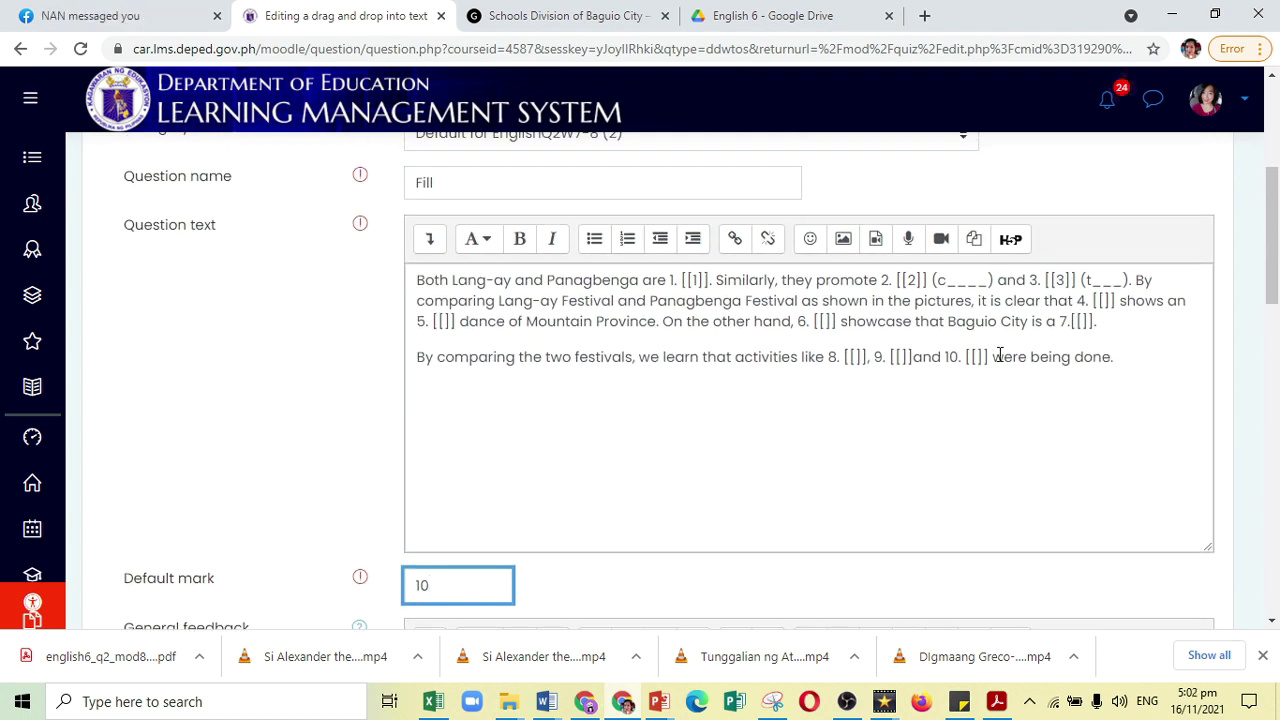
pyautogui.scroll(-1, 546, 504)
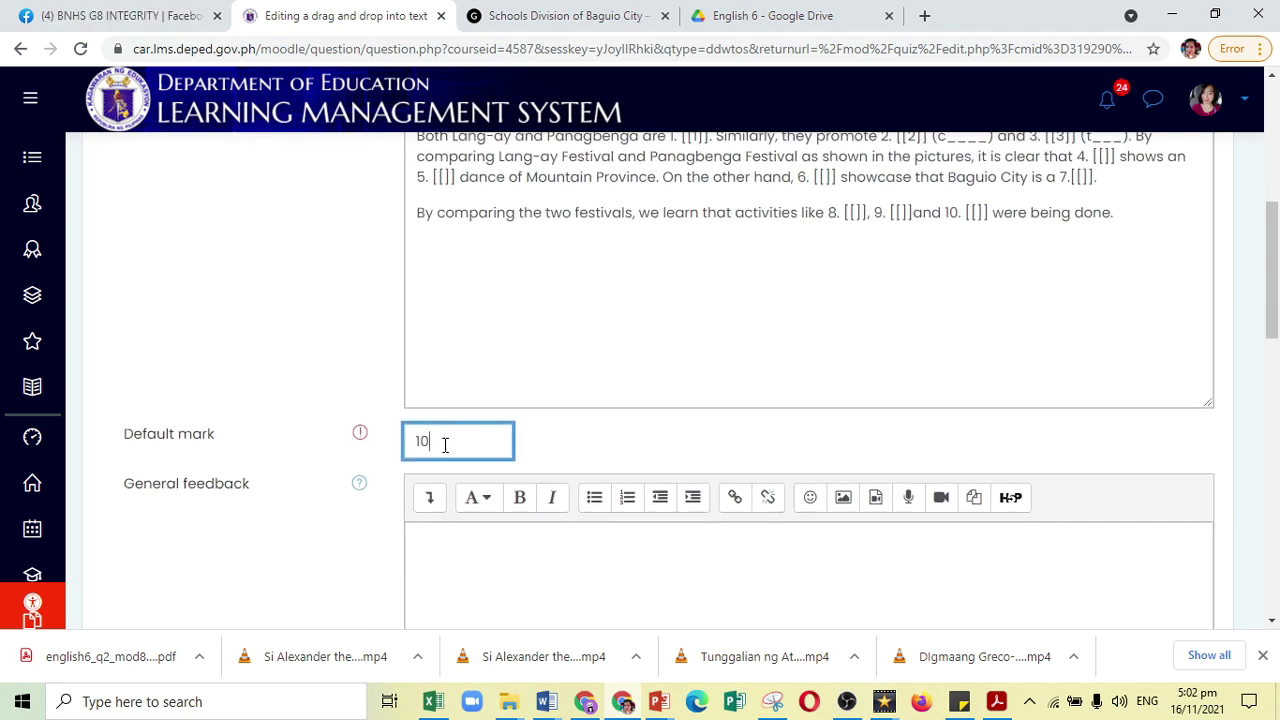
pyautogui.moveTo(443, 441); pyautogui.dragTo(409, 441)
# Save the drag-and-drop question "Fill" and return to the quiz's question list
pyautogui.scroll(-7, 749, 374)
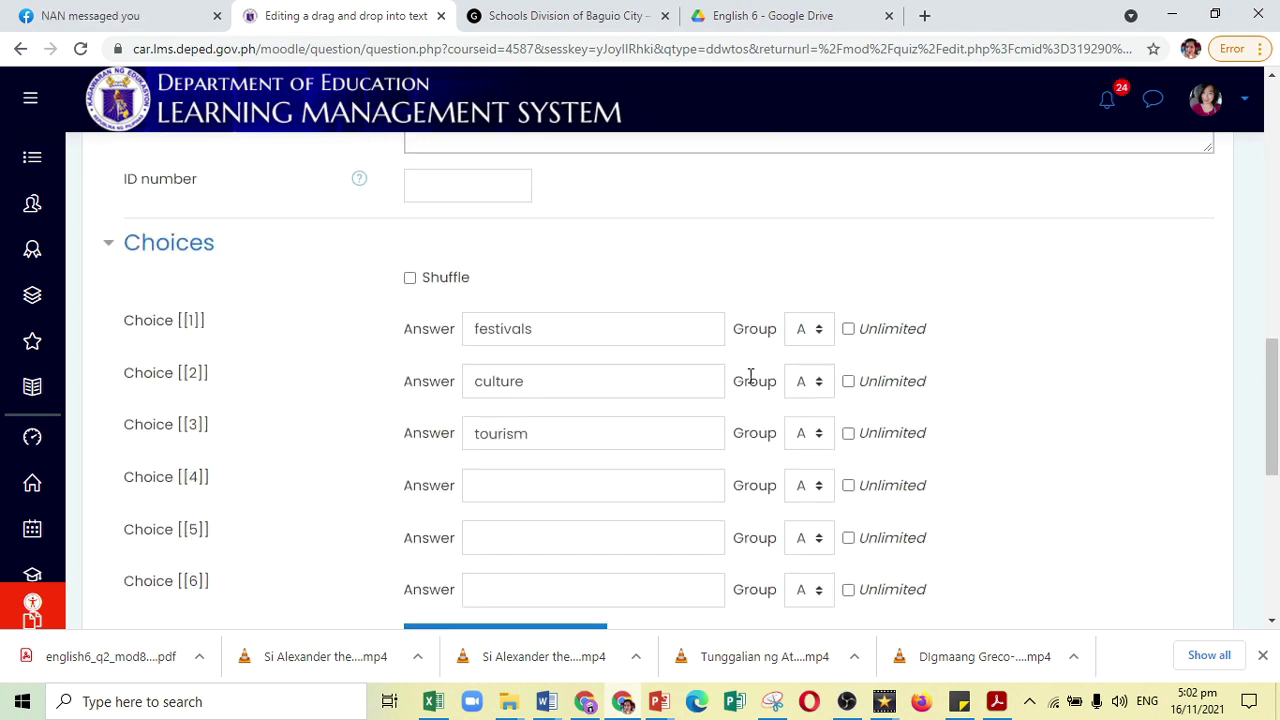
pyautogui.click(466, 570)
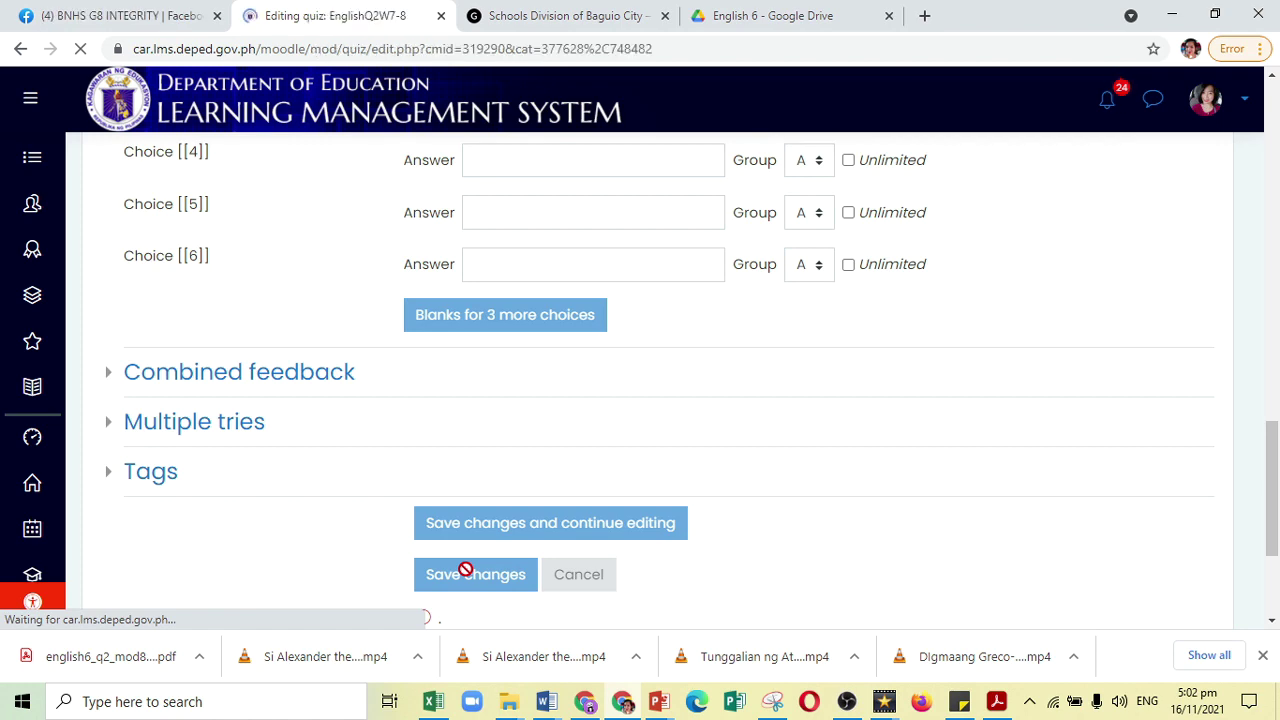
pyautogui.scroll(-1, 483, 557)
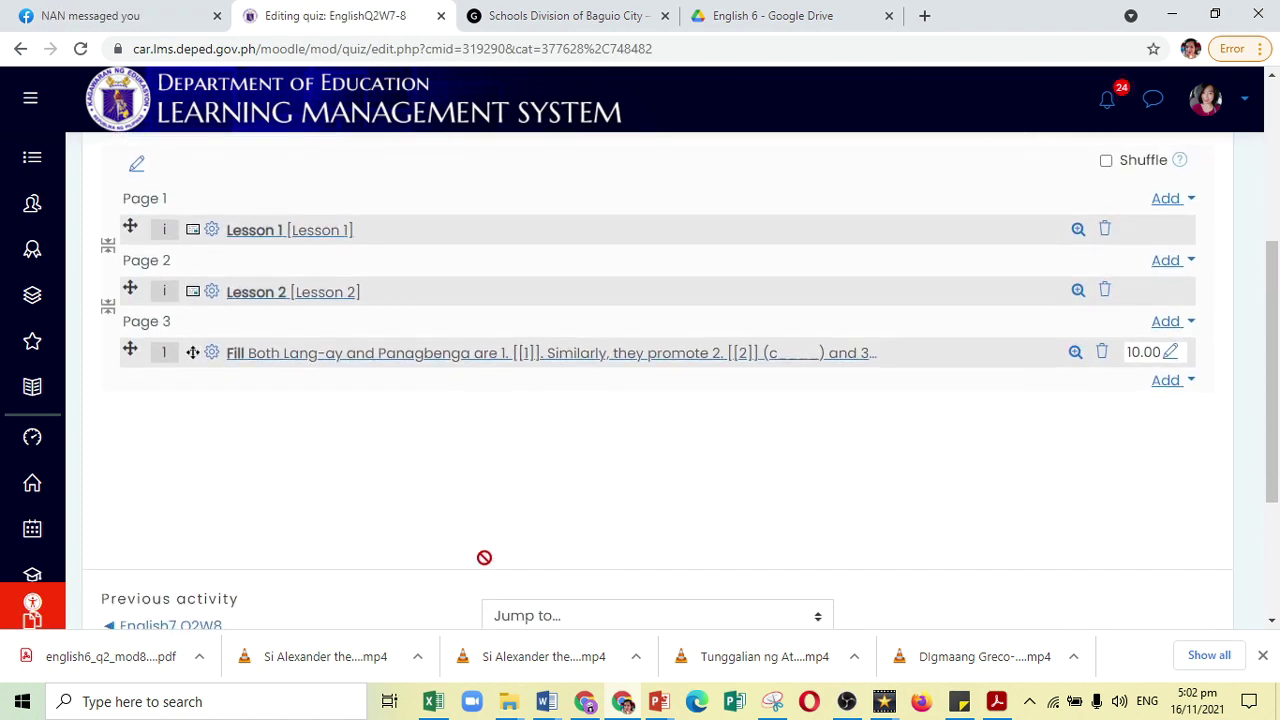
# Preview the Lesson 2 description and the Lesson 1 description from the quiz's question list, closing each preview
pyautogui.scroll(1, 958, 403)
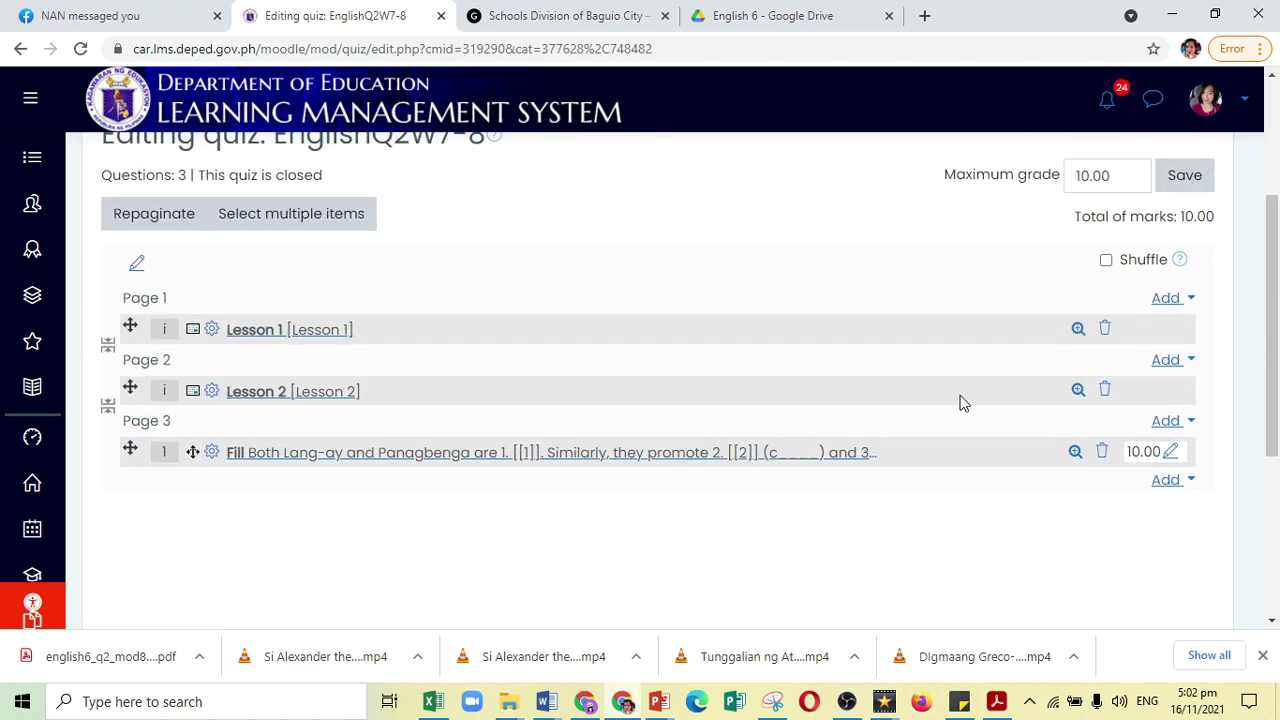
pyautogui.click(1078, 390)
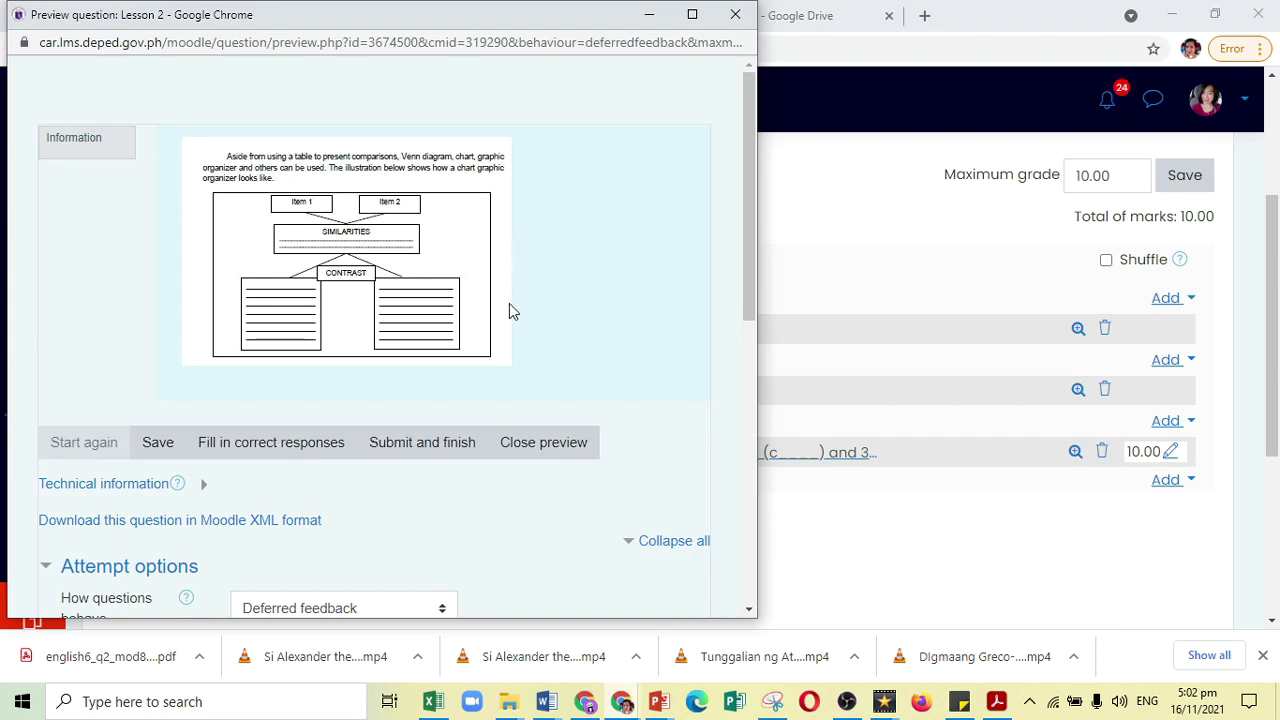
pyautogui.click(735, 14)
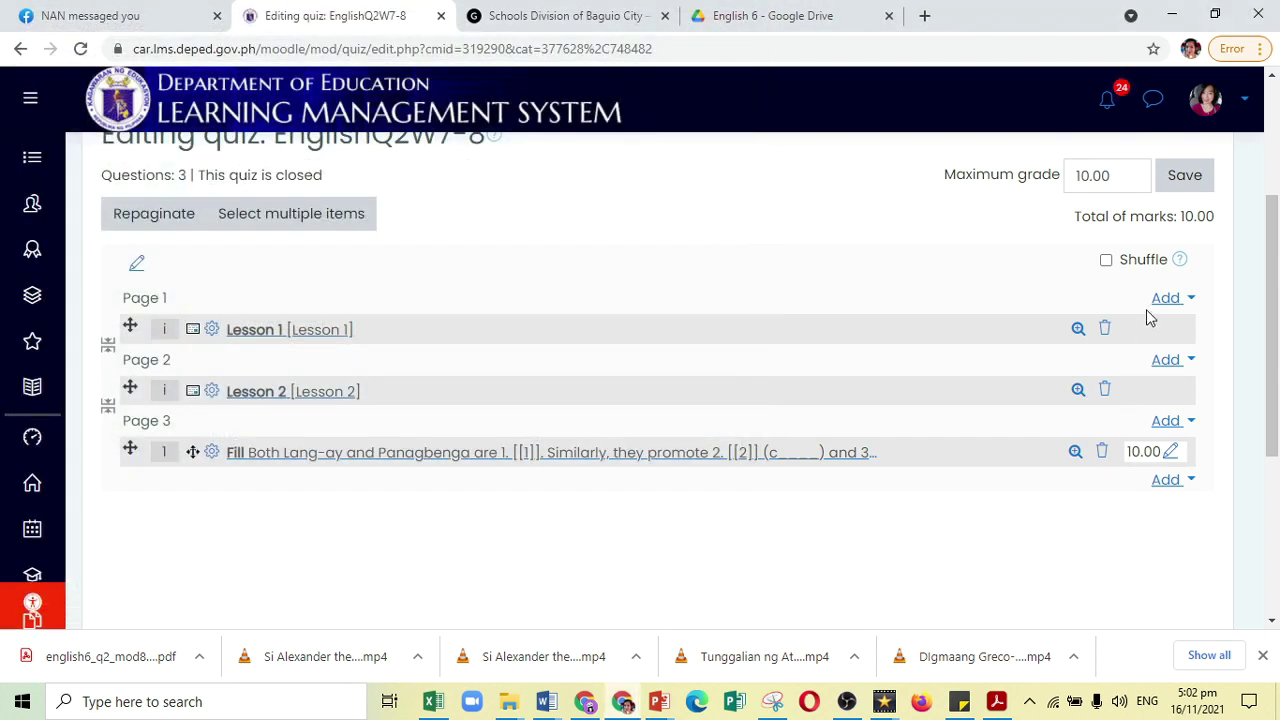
pyautogui.click(1078, 329)
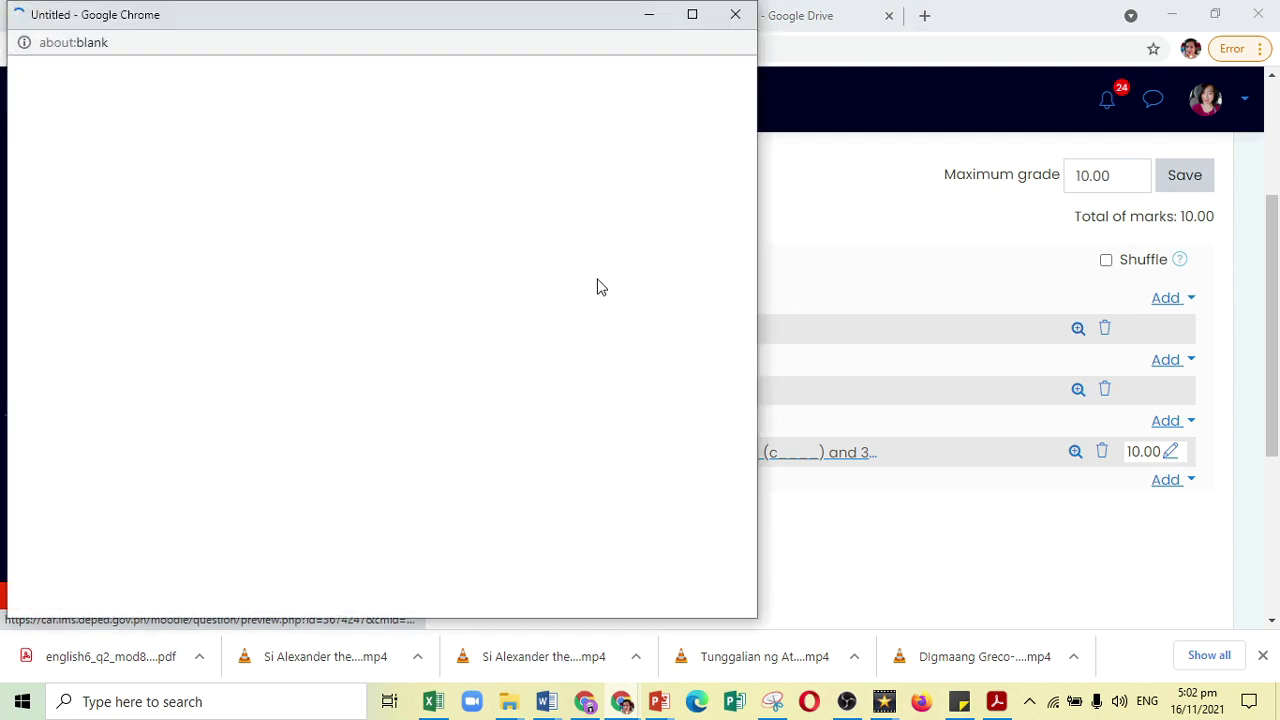
pyautogui.scroll(-2, 594, 287)
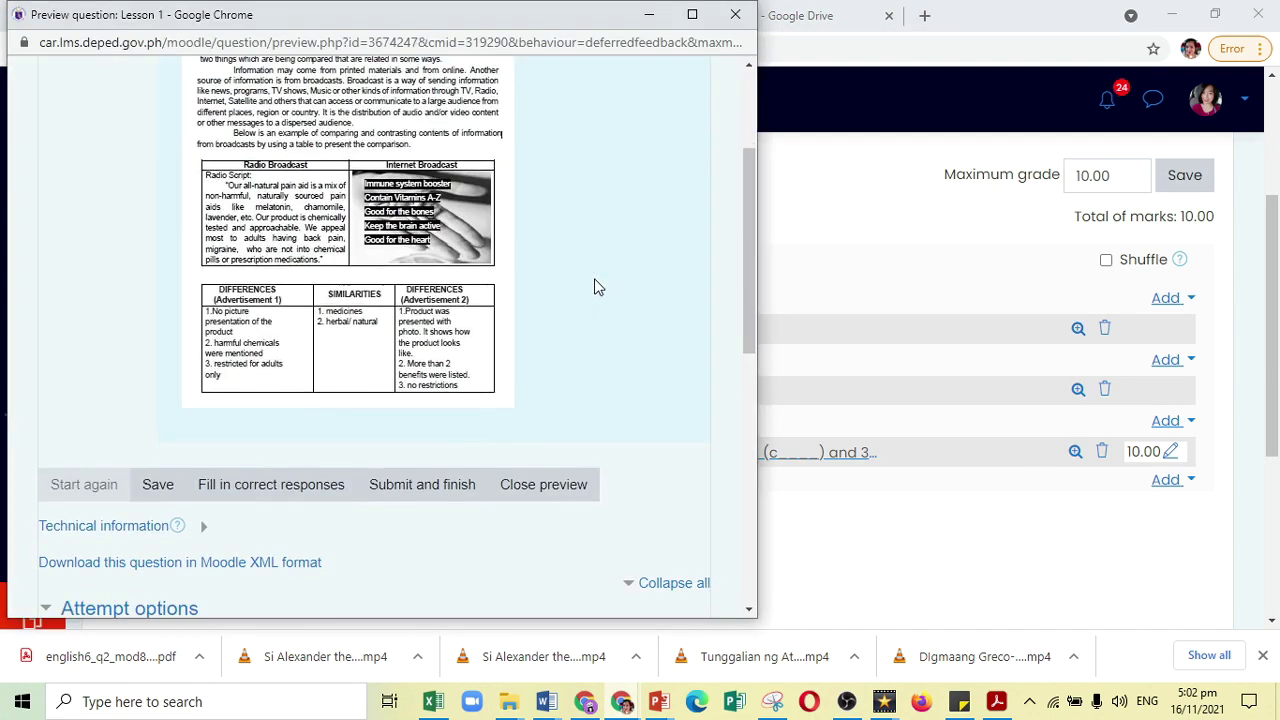
pyautogui.scroll(1, 594, 287)
pyautogui.scroll(-2, 594, 287)
pyautogui.click(735, 14)
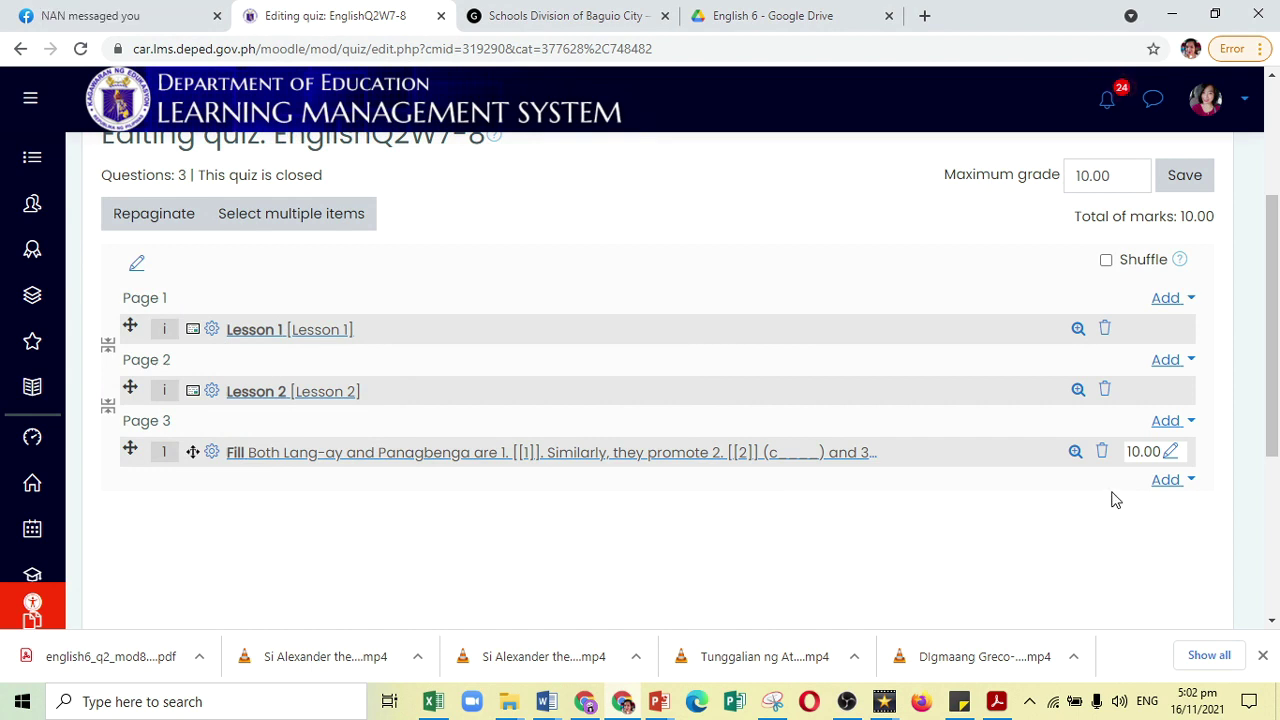
pyautogui.click(1170, 483)
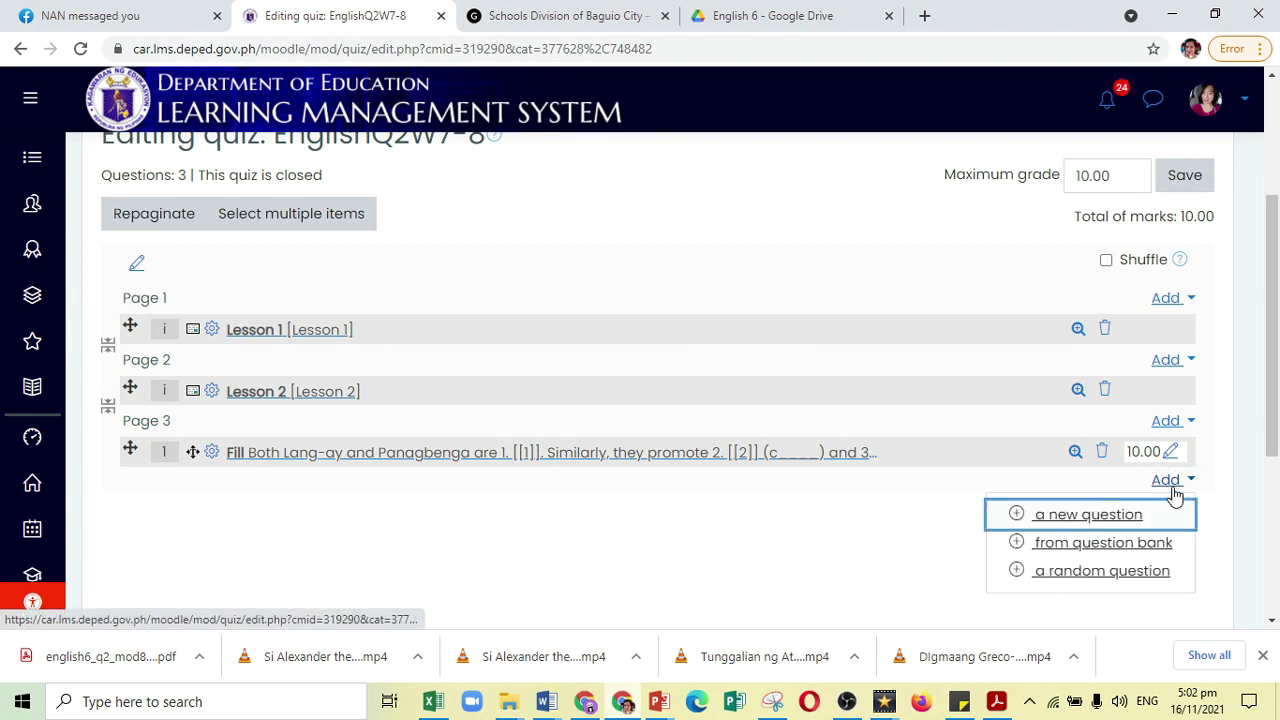
pyautogui.click(1094, 518)
pyautogui.scroll(-4, 394, 372)
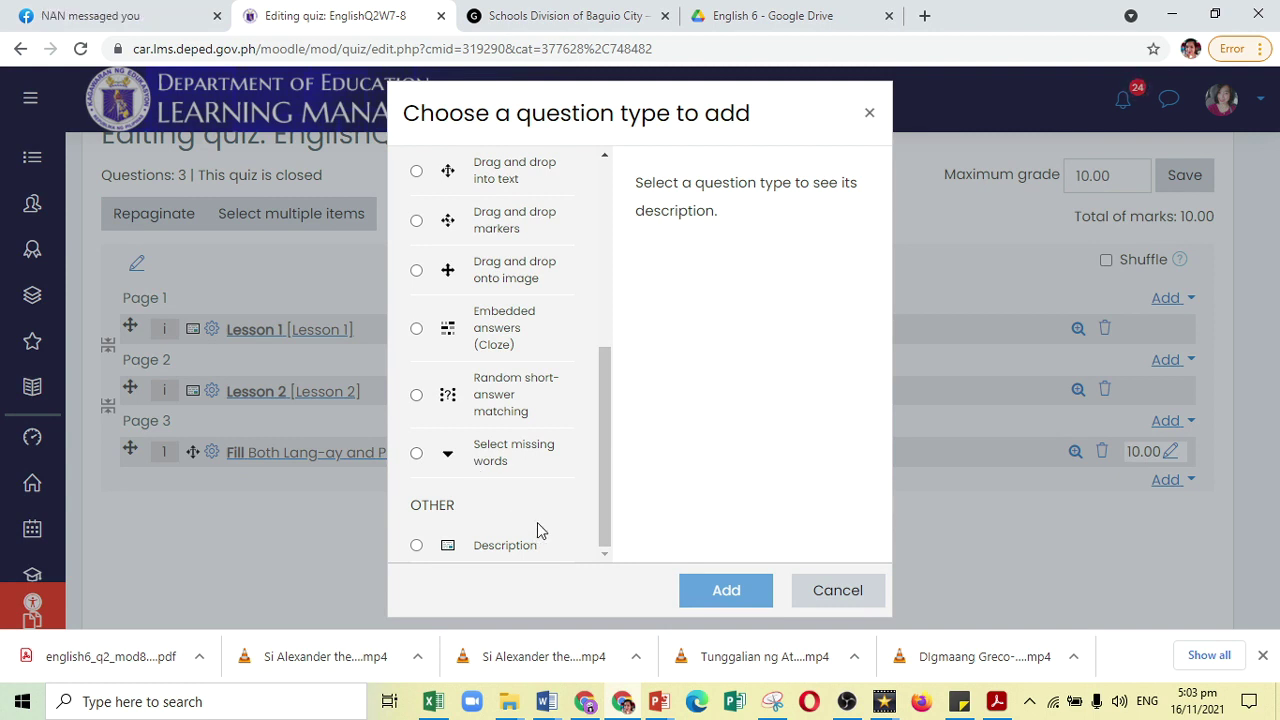
pyautogui.click(870, 114)
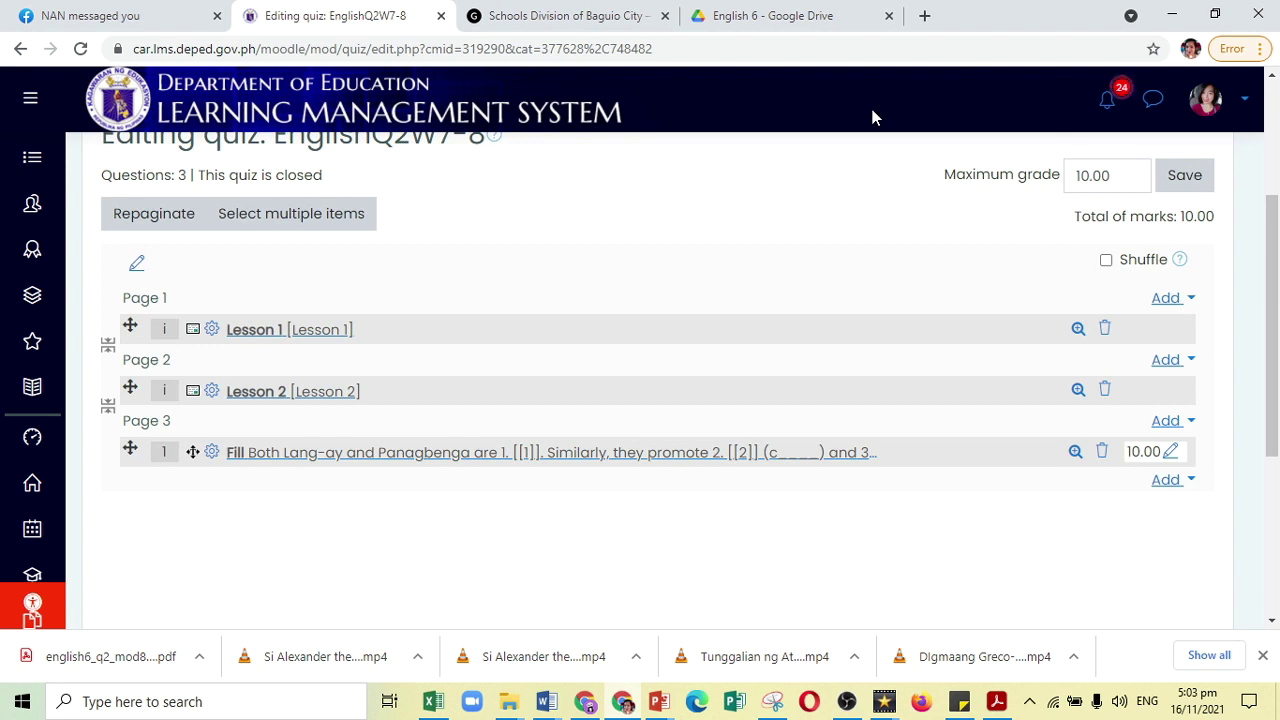